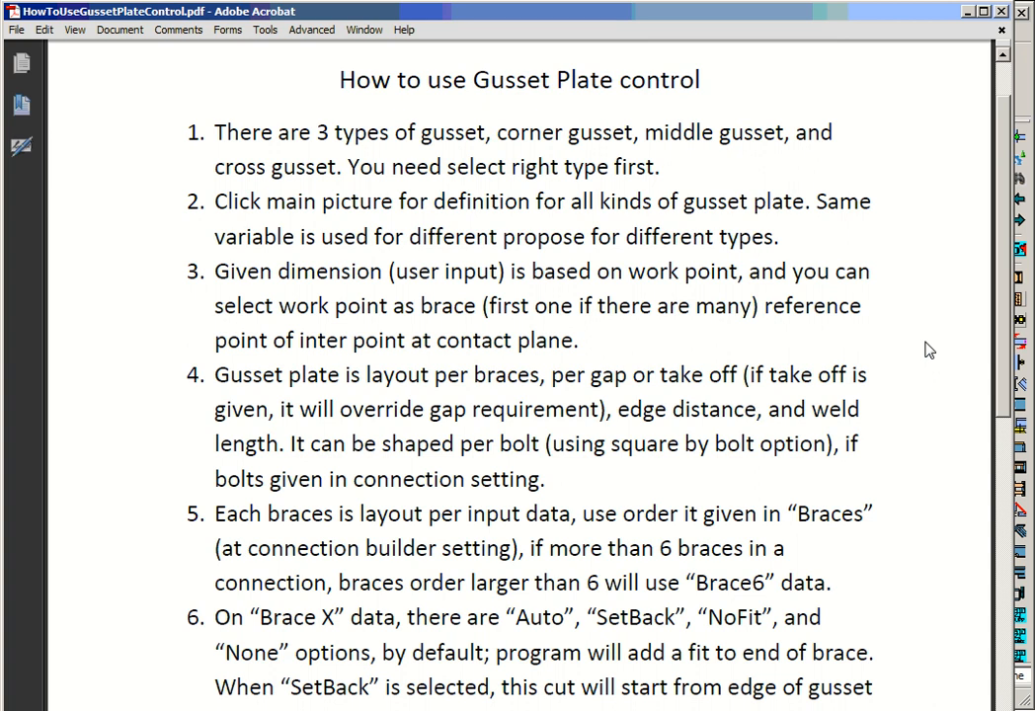
- Switch from the PDF guide to the TopGusset settings and review the definition pictures for the gusset plate types
left_click(968, 12)
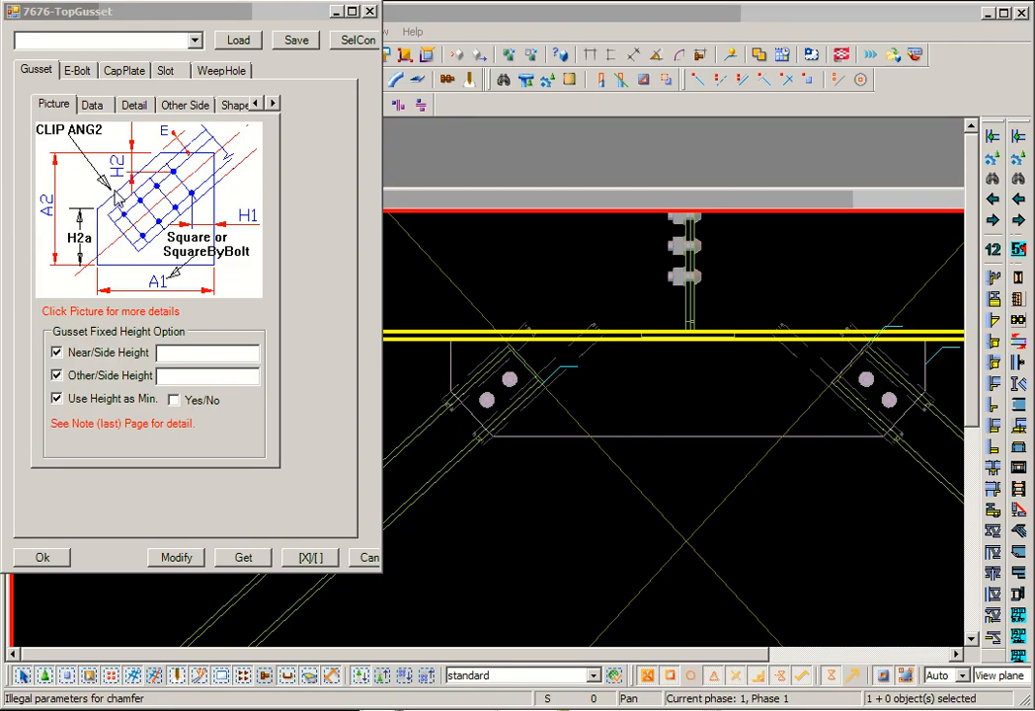
left_click(118, 200)
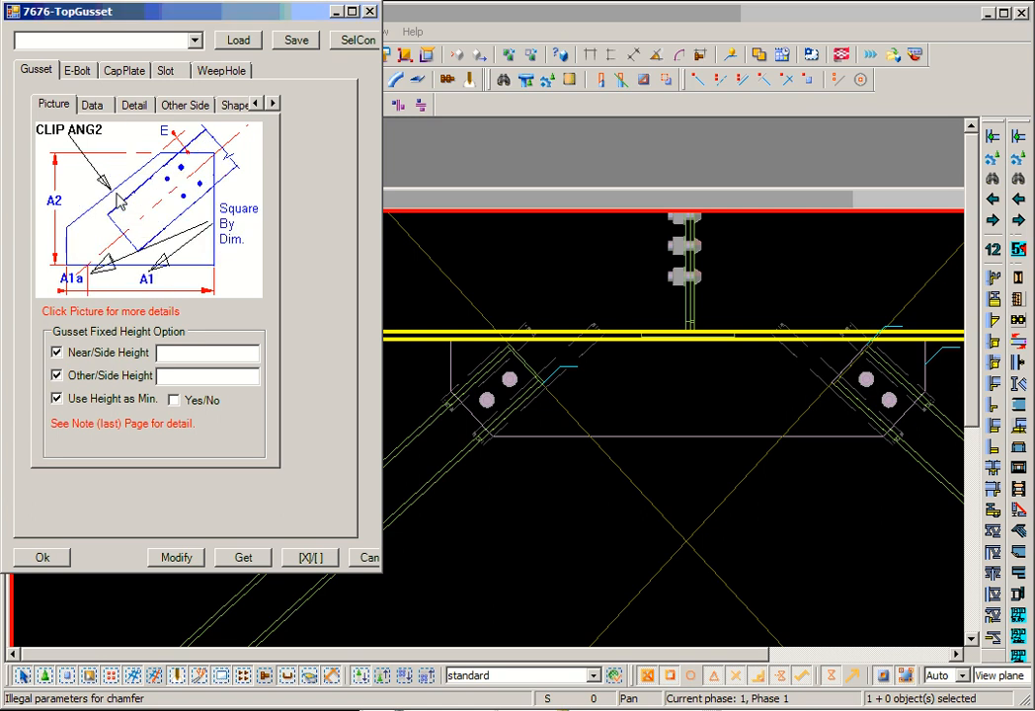
left_click(119, 200)
left_click(134, 204)
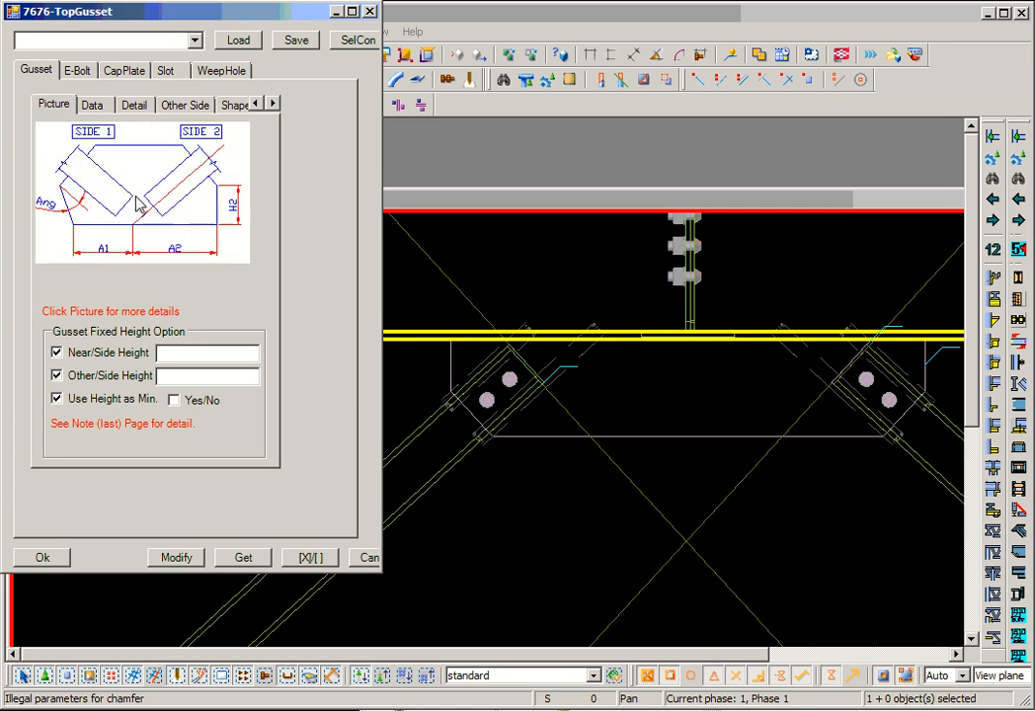
left_click(138, 204)
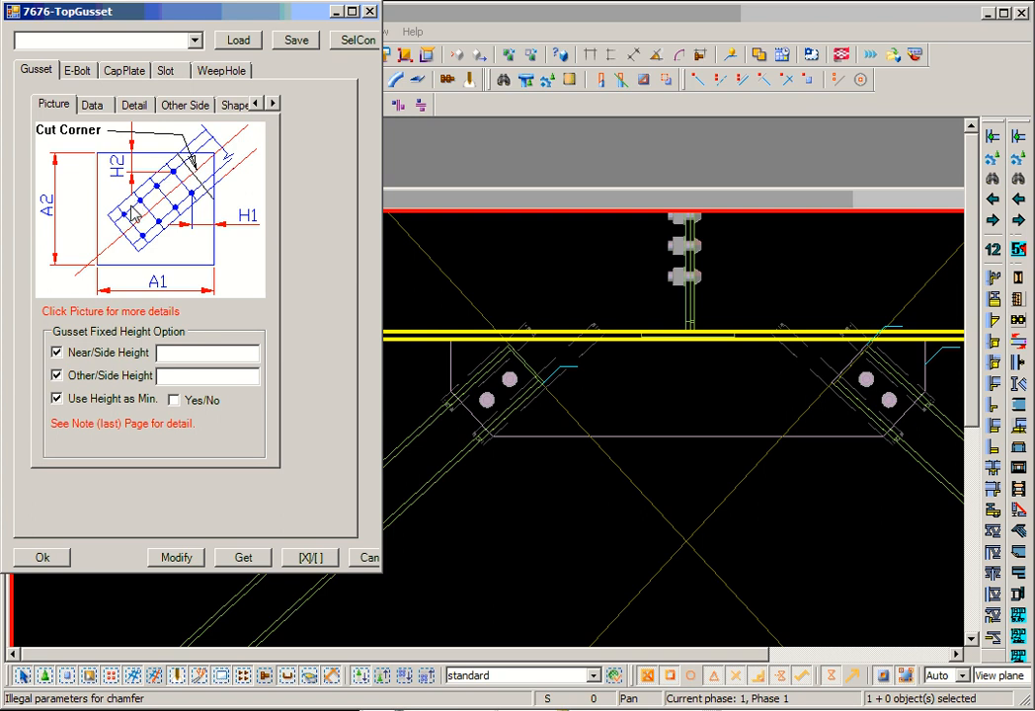
left_click(133, 210)
- Open the gusset Note page and read the rules for shape, setback and fixed height options
left_click(273, 103)
left_click(274, 103)
left_click(273, 102)
left_click(274, 103)
left_click(274, 104)
left_click(274, 104)
left_click(274, 104)
left_click(274, 103)
left_click(273, 103)
left_click(274, 104)
left_click(274, 104)
left_click(274, 104)
left_click(273, 103)
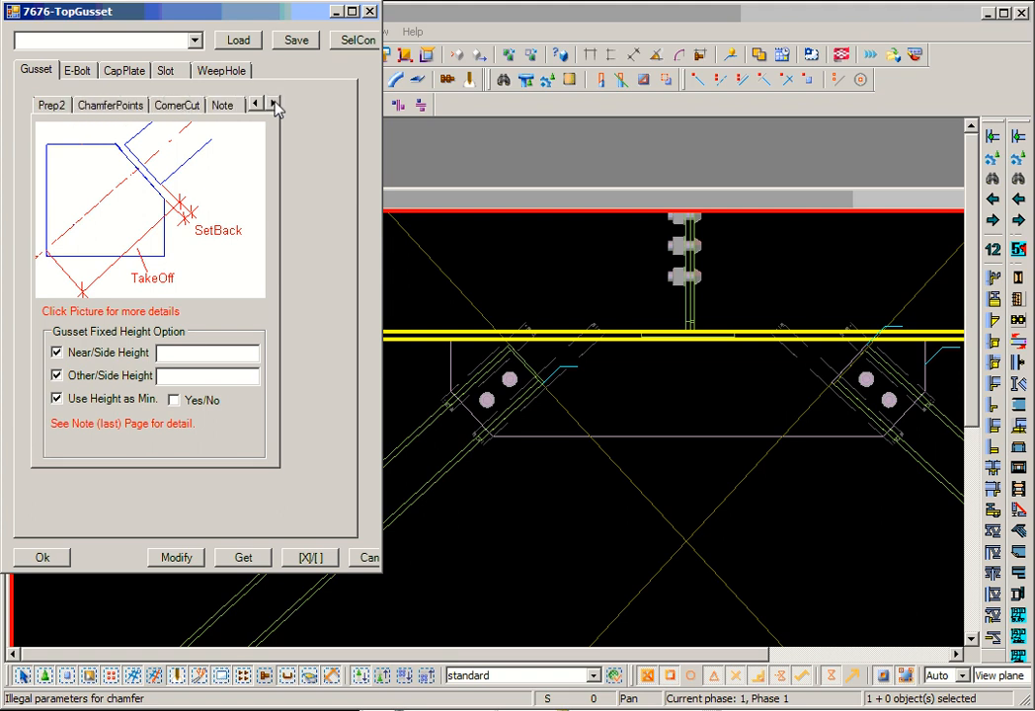
left_click(221, 104)
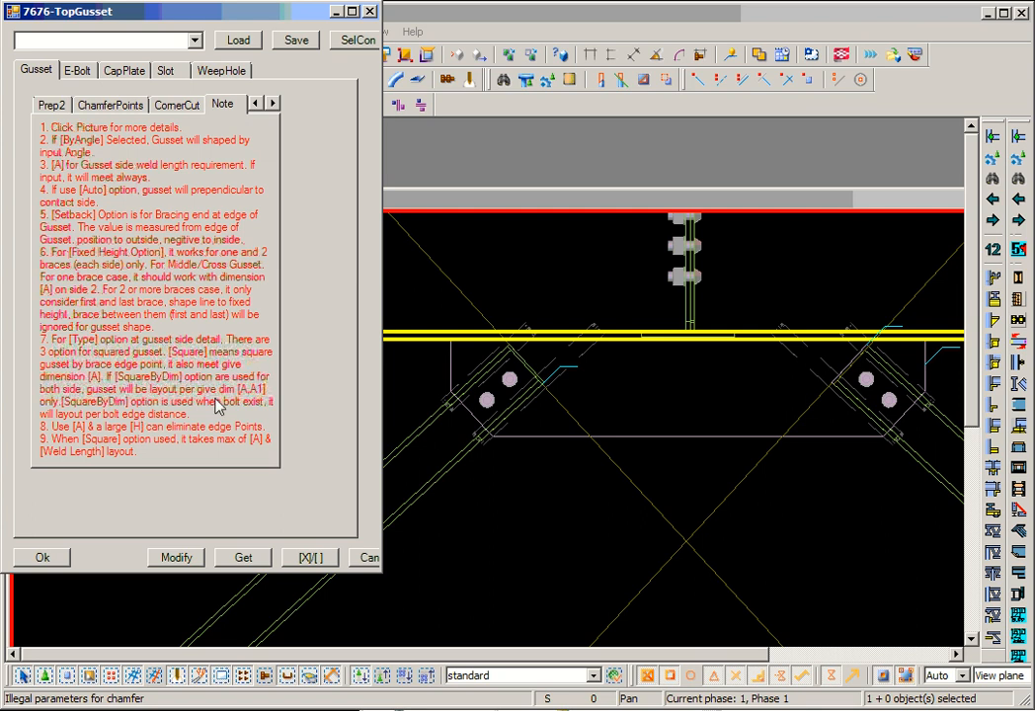
- Review the gusset's plate data, work point option and detail settings, including the available gusset types
left_click(254, 104)
left_click(255, 104)
left_click(255, 105)
left_click(255, 105)
left_click(255, 105)
left_click(46, 101)
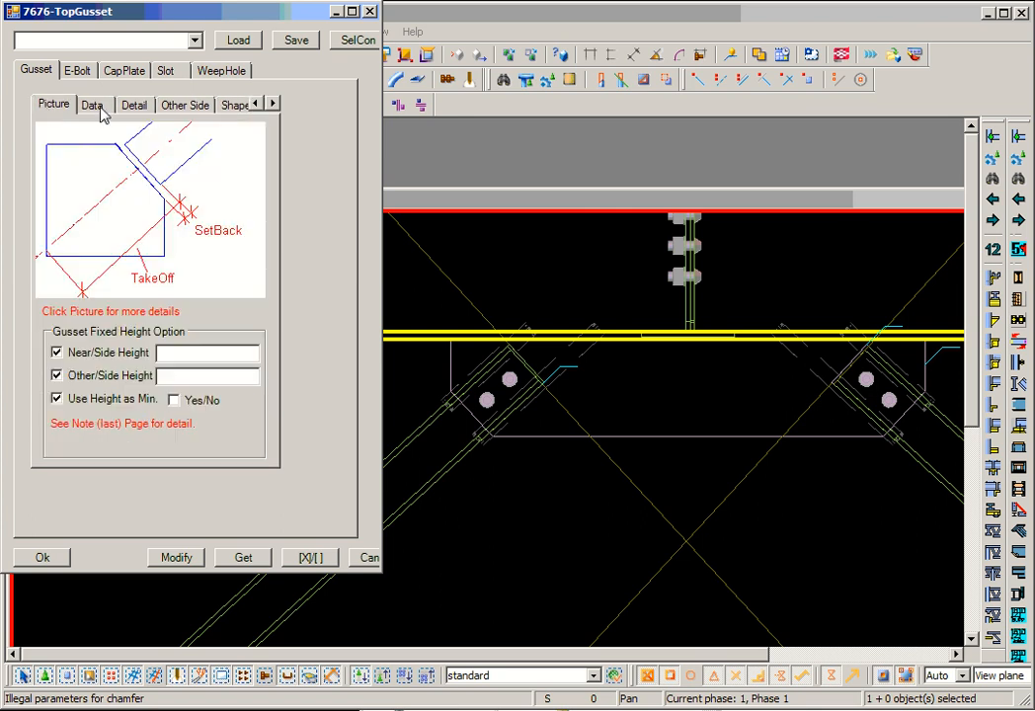
left_click(87, 103)
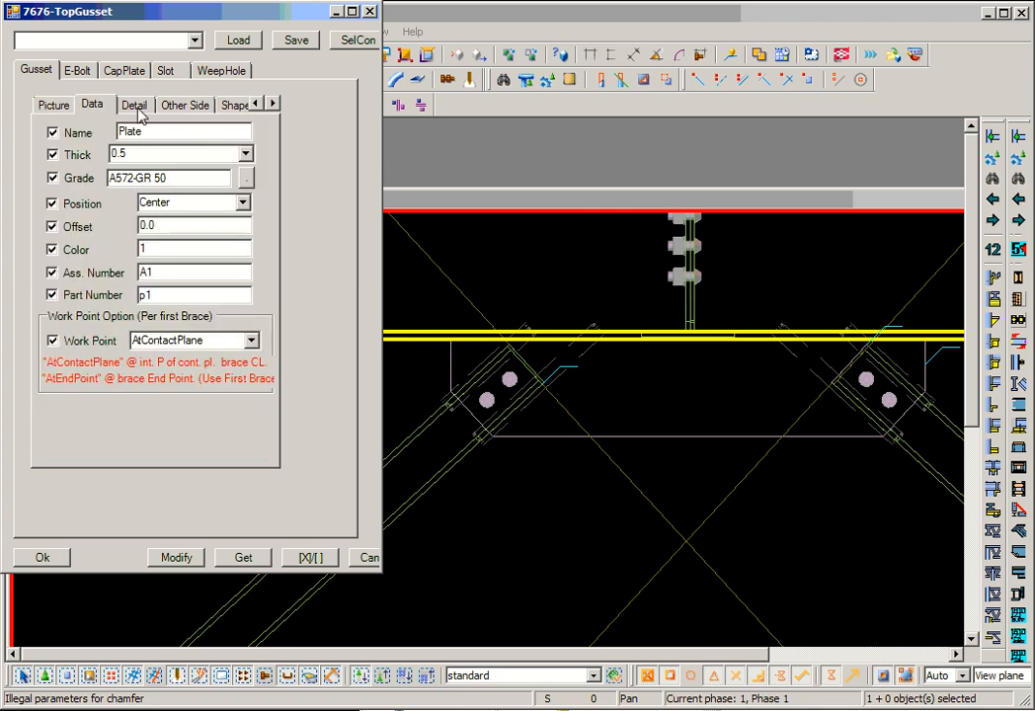
left_click(119, 100)
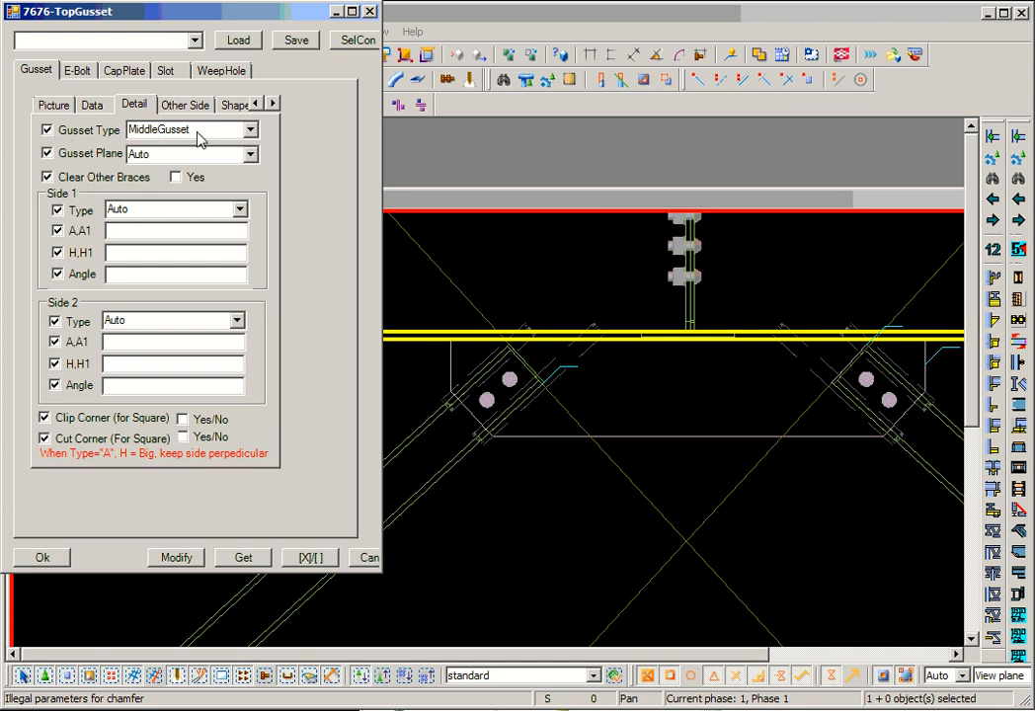
left_click(251, 129)
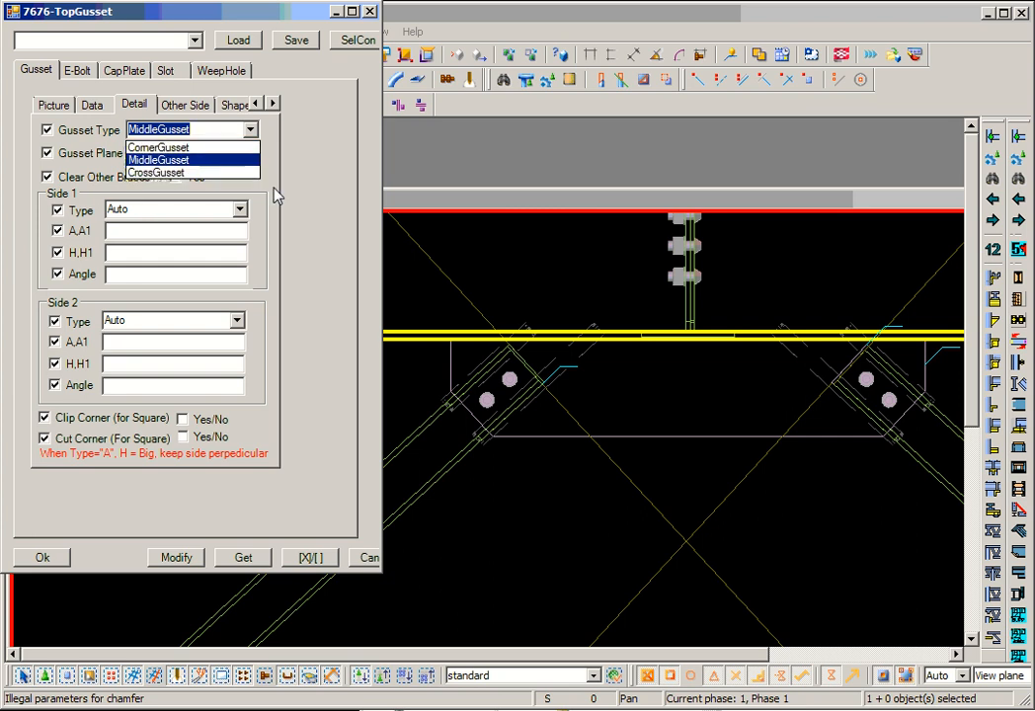
- Examine the middle gusset under the beam and the corner gussets at the column on grid 10
left_click(479, 256)
scroll(578, 352, "down", 4)
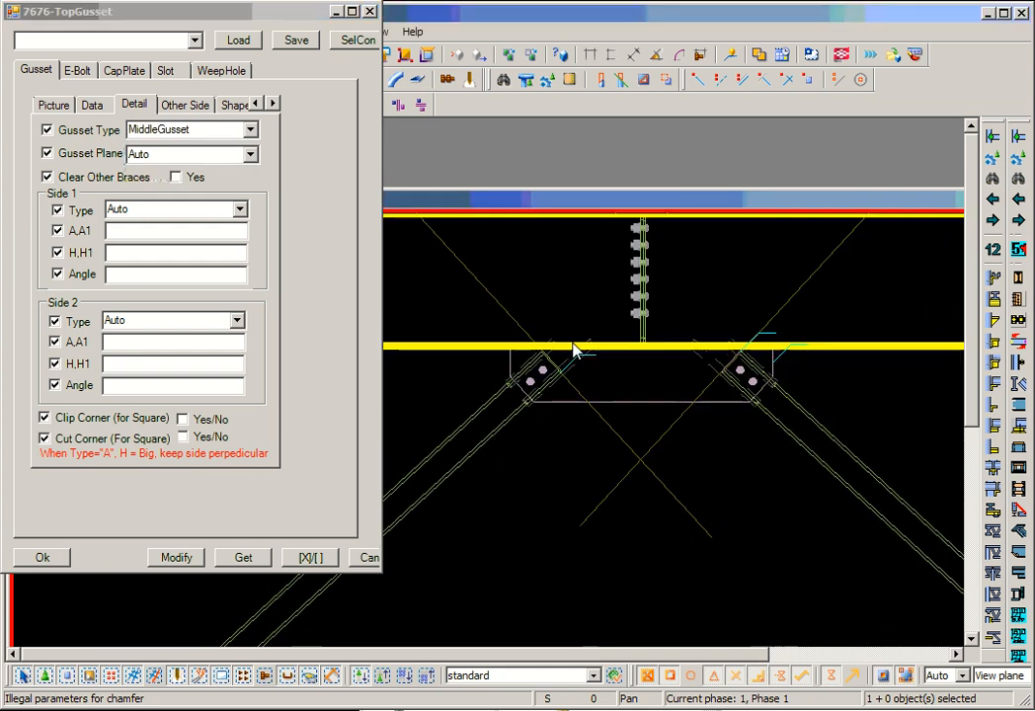
scroll(655, 403, "up", 2)
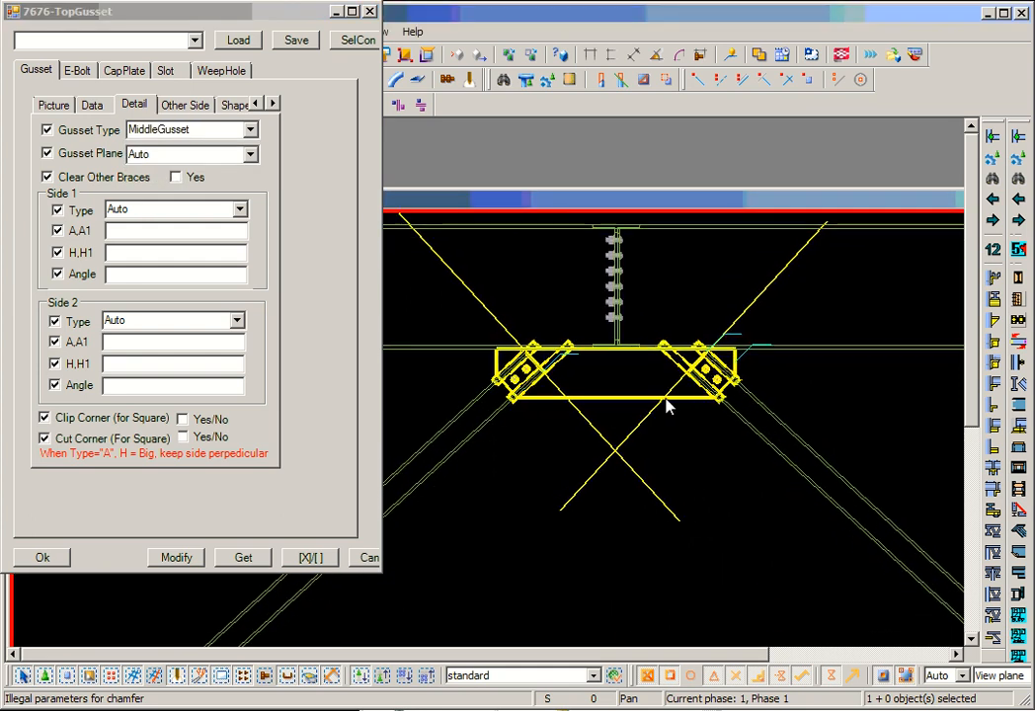
middle_click_drag(624, 401, 671, 393)
scroll(671, 393, "down", 3)
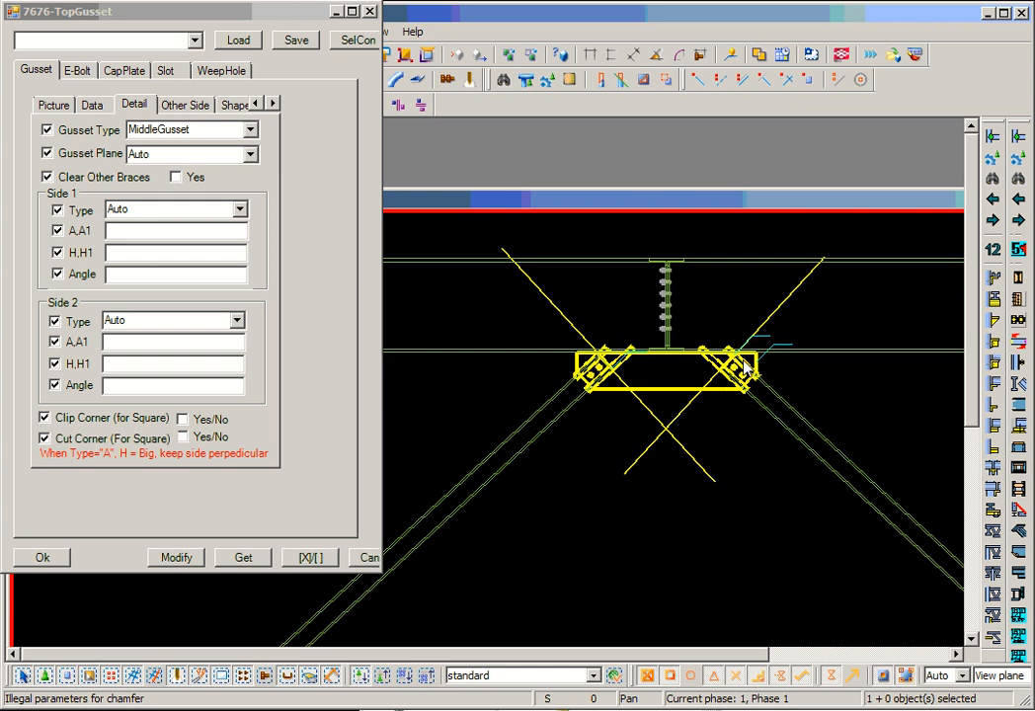
scroll(733, 361, "down", 4)
middle_click_drag(700, 424, 776, 337)
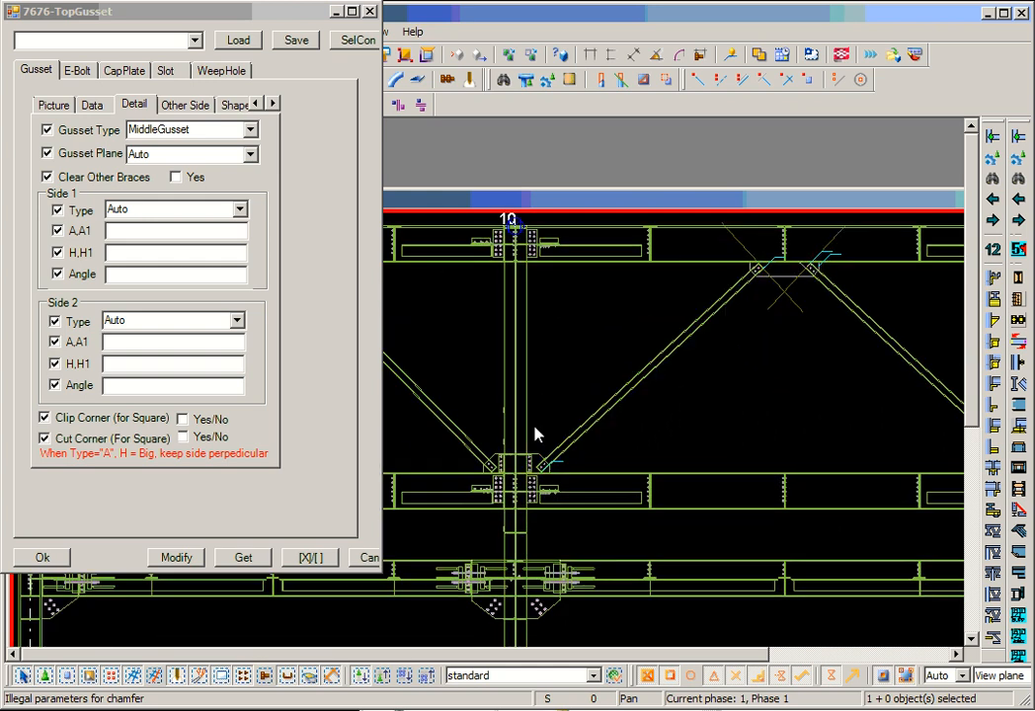
scroll(502, 485, "up", 3)
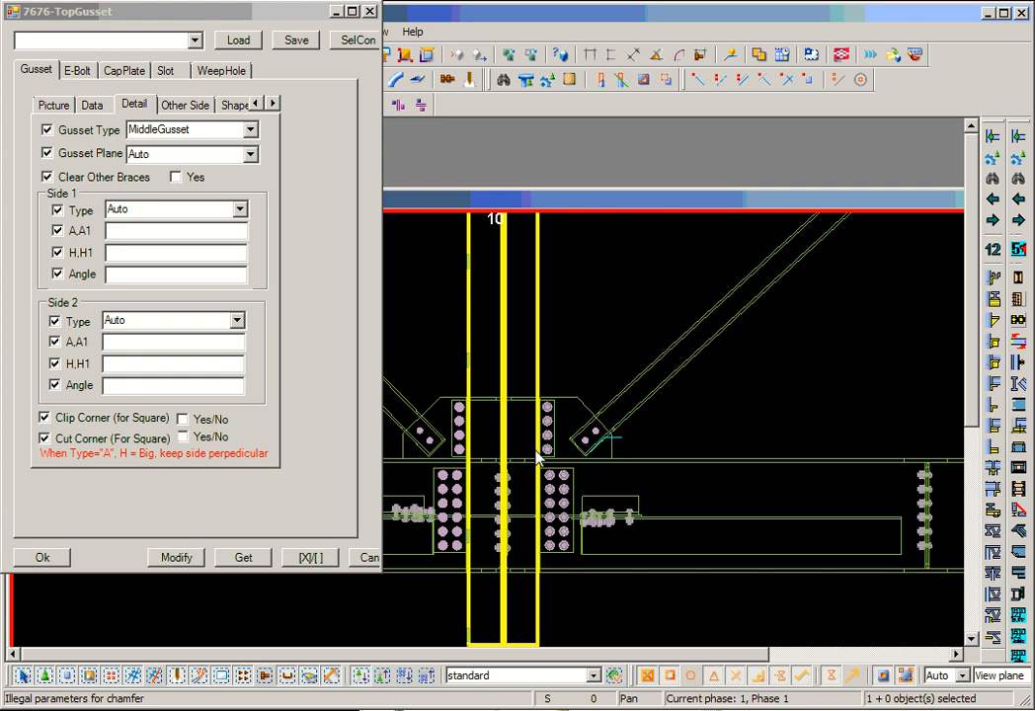
scroll(538, 457, "down", 5)
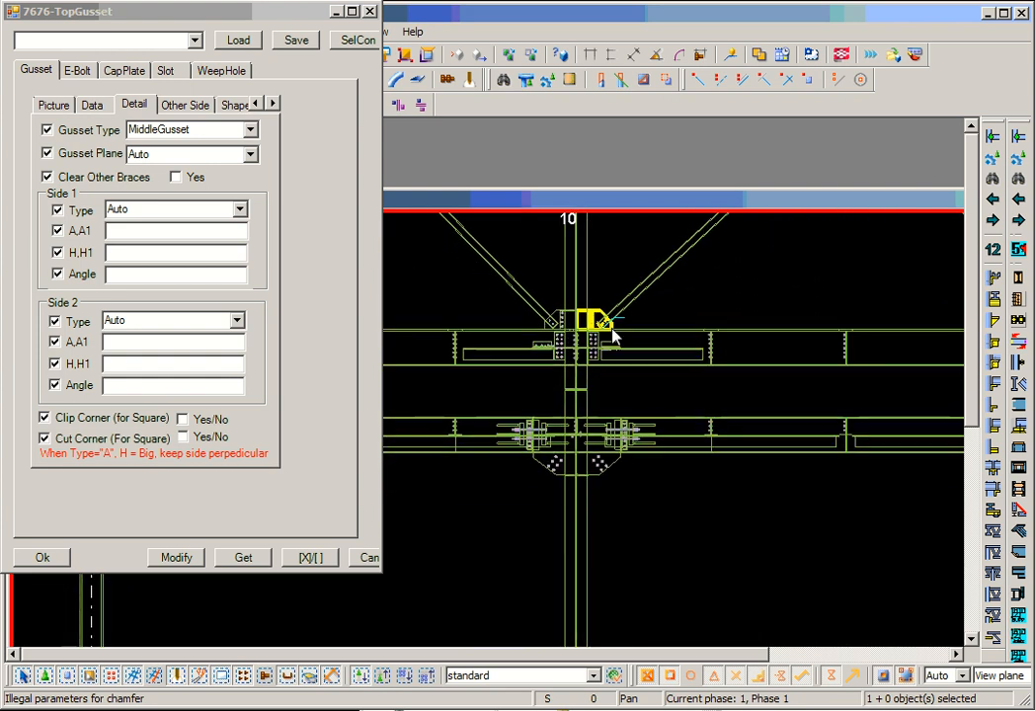
scroll(621, 491, "up", 5)
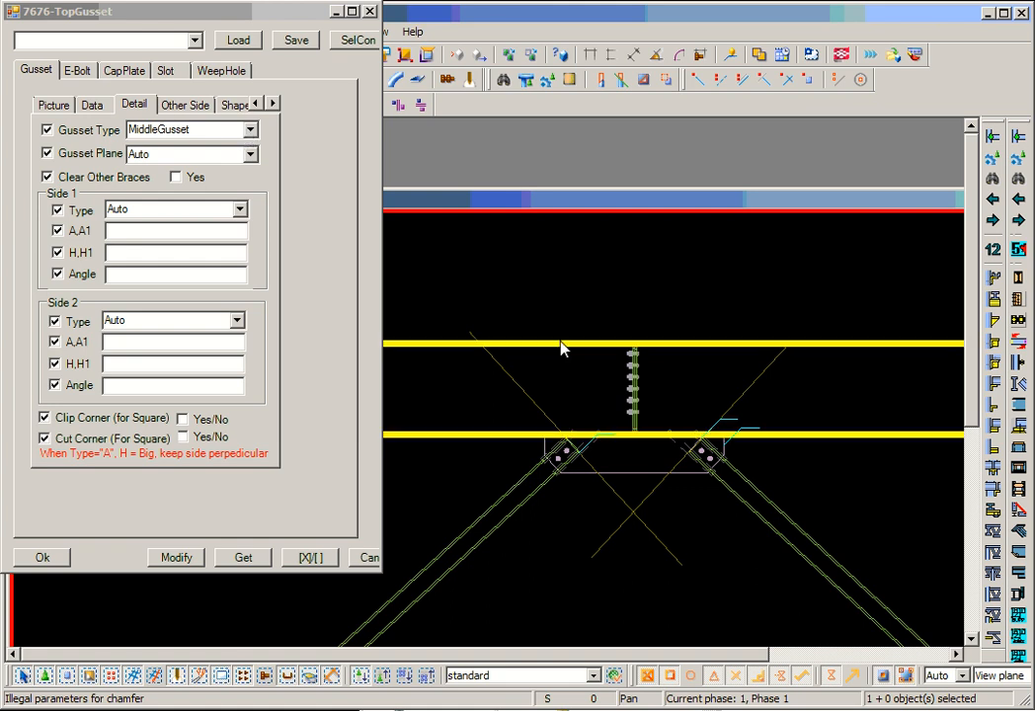
middle_click_drag(563, 292, 622, 302)
scroll(622, 302, "down", 4)
scroll(652, 360, "up", 3)
scroll(628, 405, "up", 1)
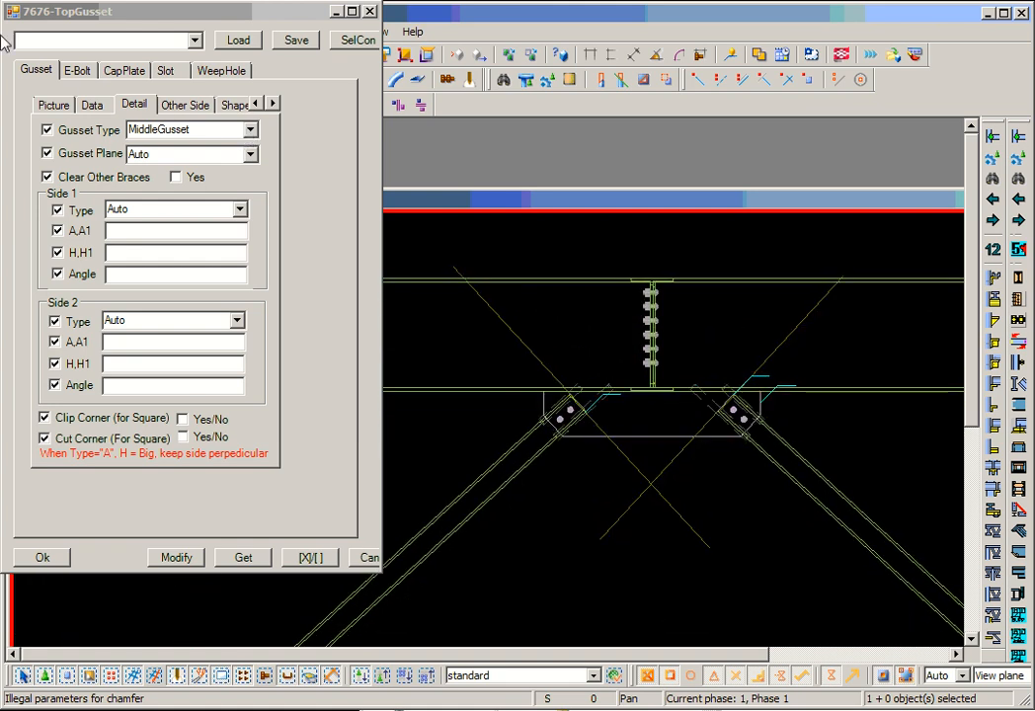
- Show the fixed height options and measure the middle gusset's vertical height from its lower edge to the beam
left_click(65, 104)
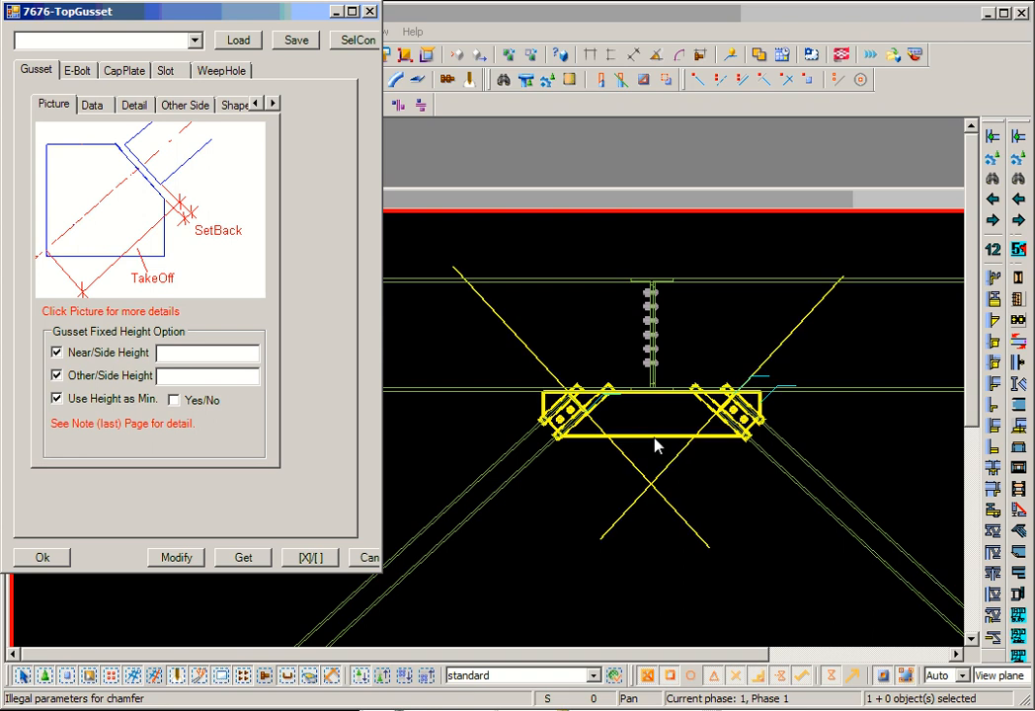
scroll(649, 424, "up", 2)
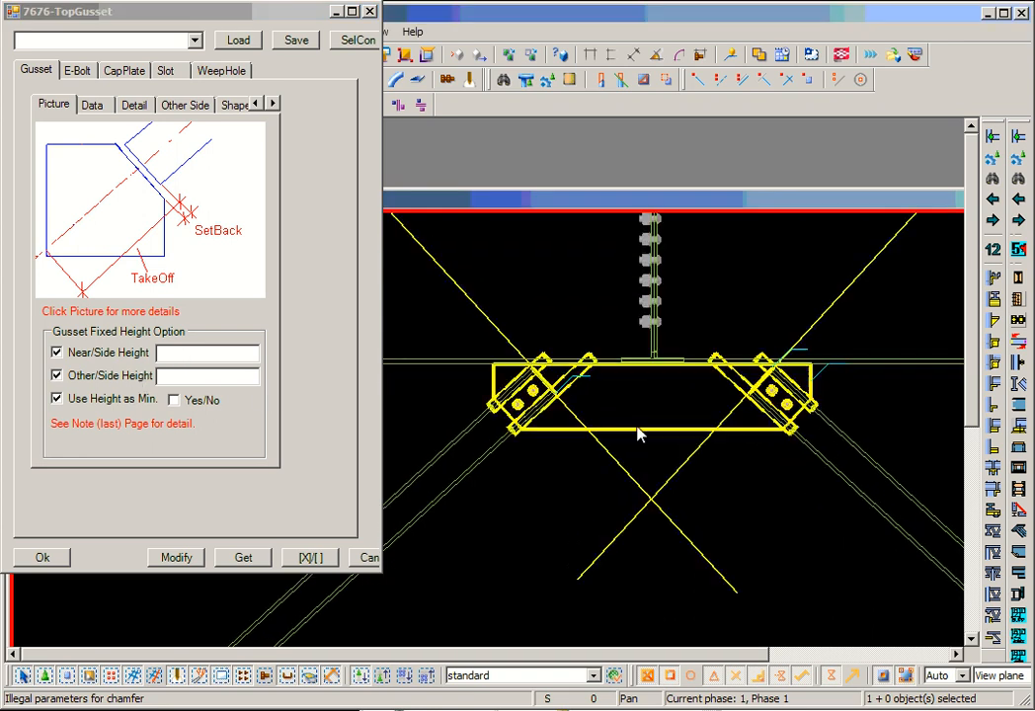
left_click(612, 56)
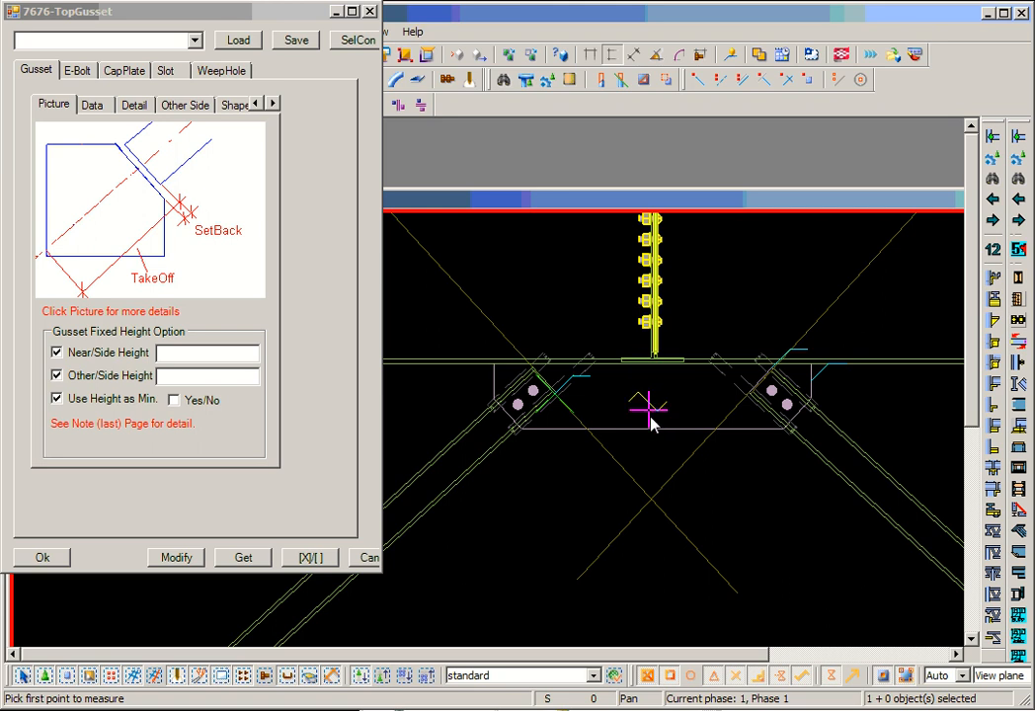
left_click(654, 431)
scroll(648, 383, "up", 1)
left_click(656, 364)
left_click(616, 384)
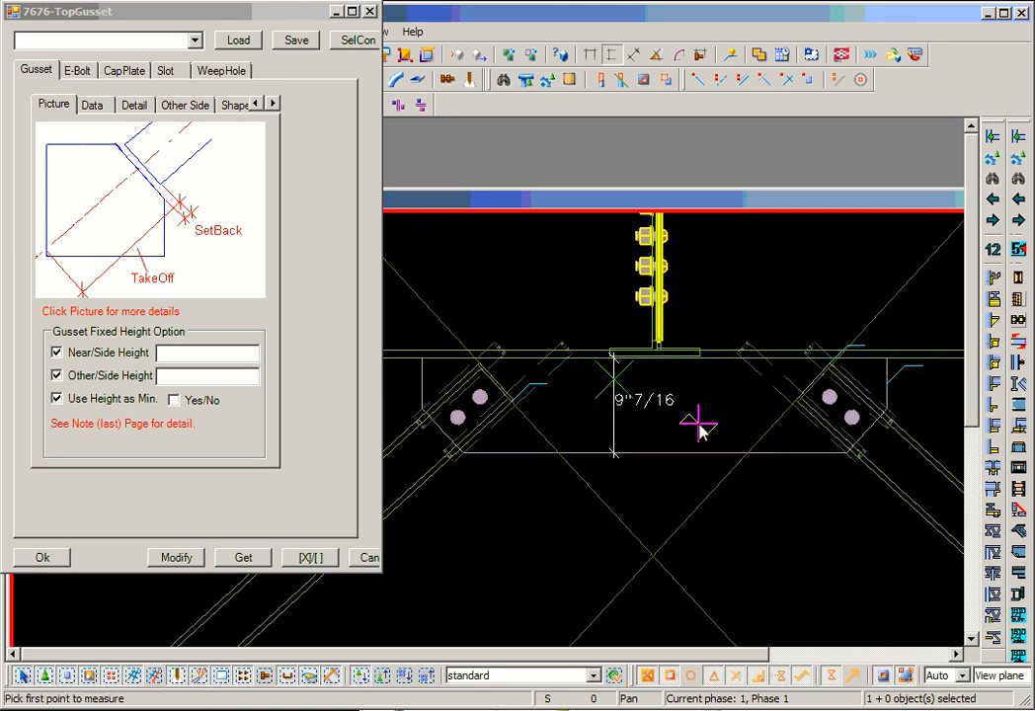
right_click(640, 506)
left_click(659, 517)
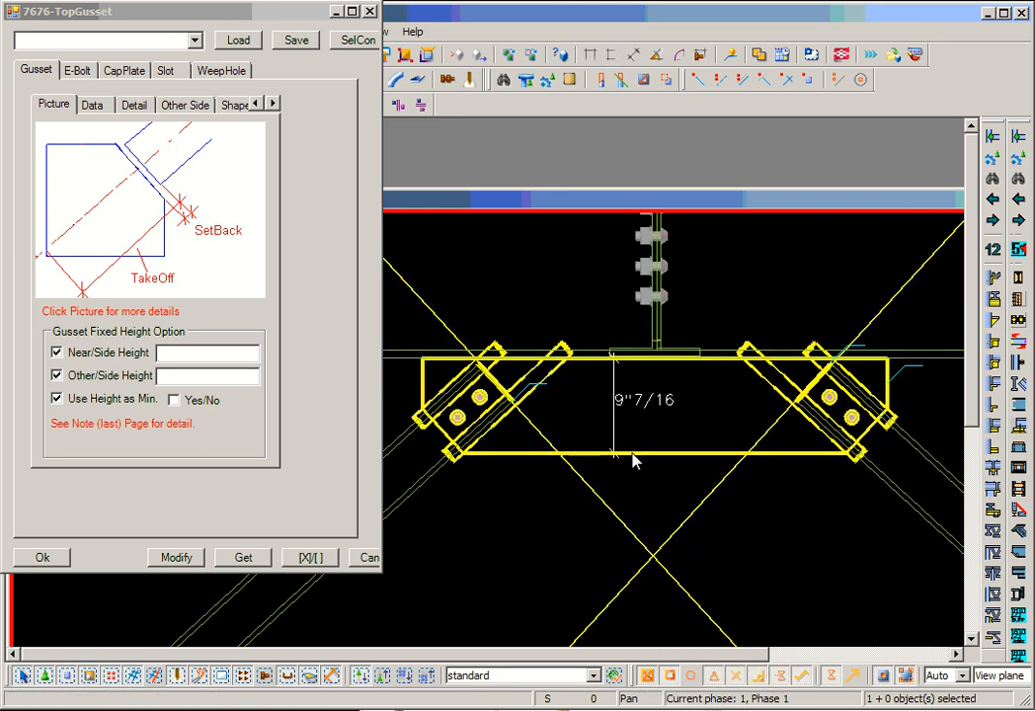
- Set the gusset's Near/Side Height to 12 and apply it to the connection
left_click(173, 356)
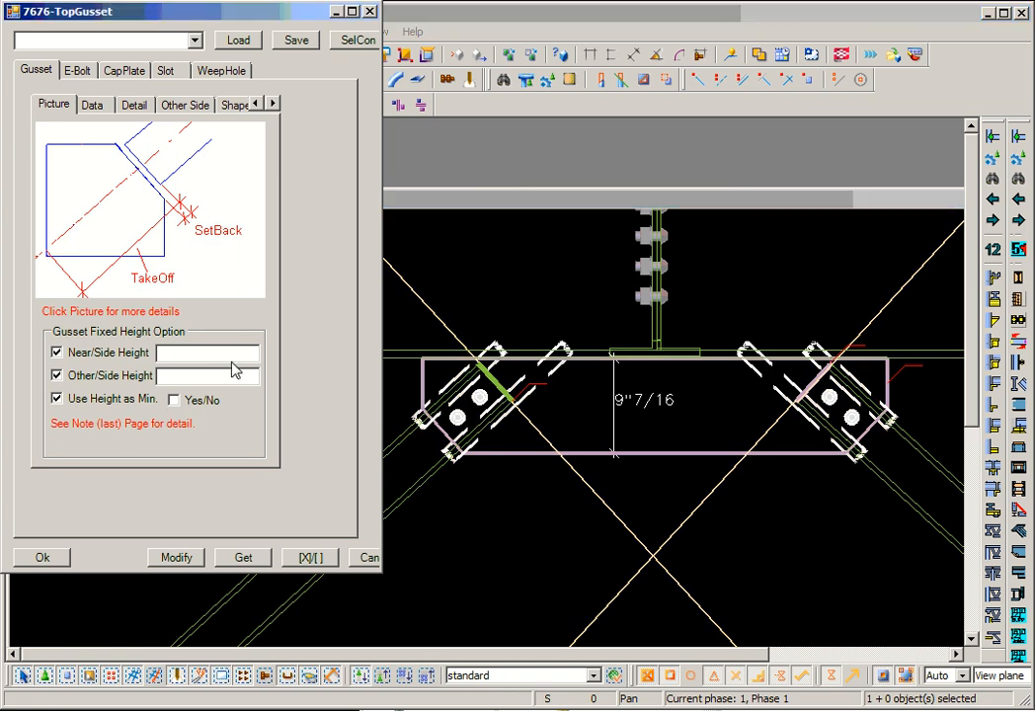
left_click(178, 557)
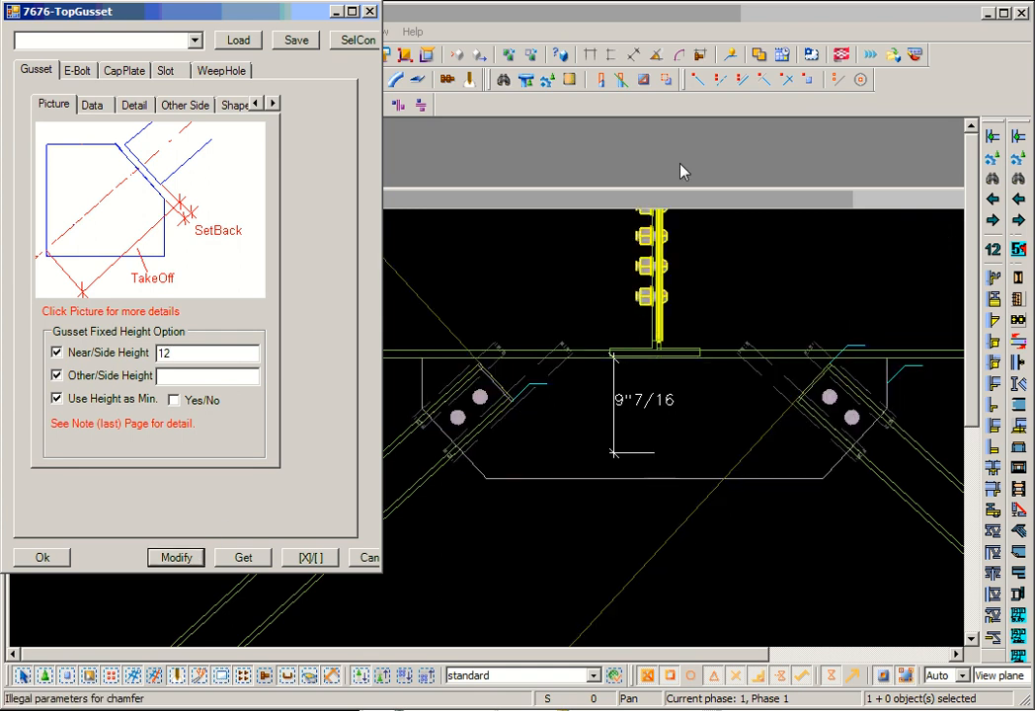
- Measure the modified gusset's vertical height beside the first dimension
left_click(612, 54)
left_click(657, 481)
left_click(659, 356)
left_click(682, 425)
right_click(712, 438)
left_click(724, 446)
- Set the gusset's Near/Side Height to 8, apply it and inspect the plate edge at the brace end
left_click_drag(176, 354, 110, 356)
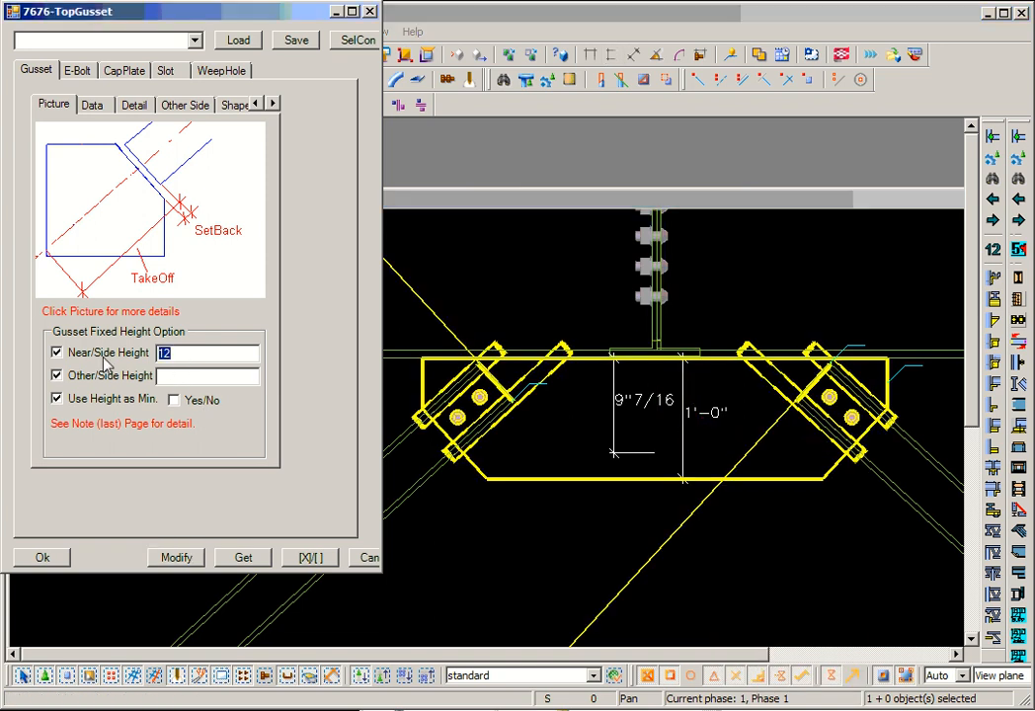
type("8")
left_click(192, 558)
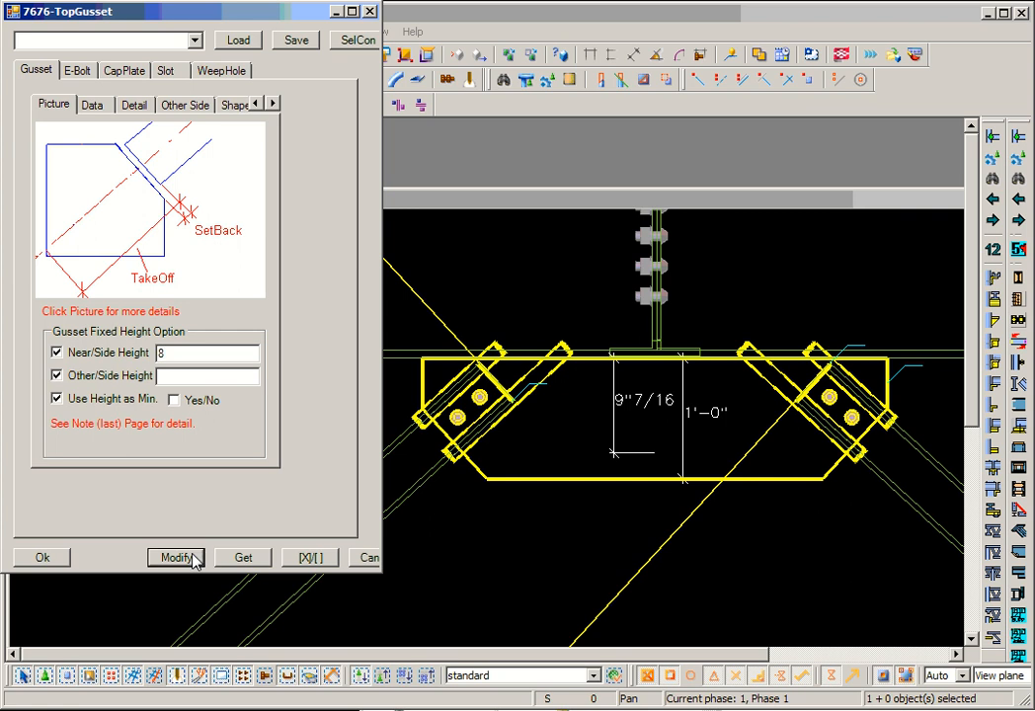
scroll(543, 429, "up", 2)
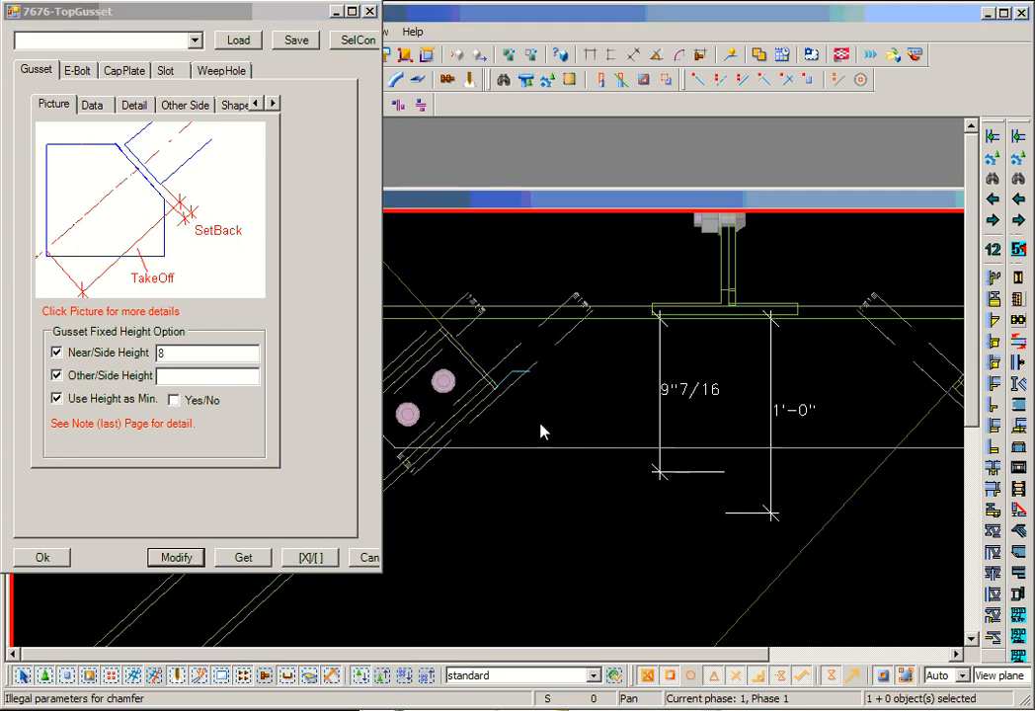
middle_click_drag(520, 442, 589, 429)
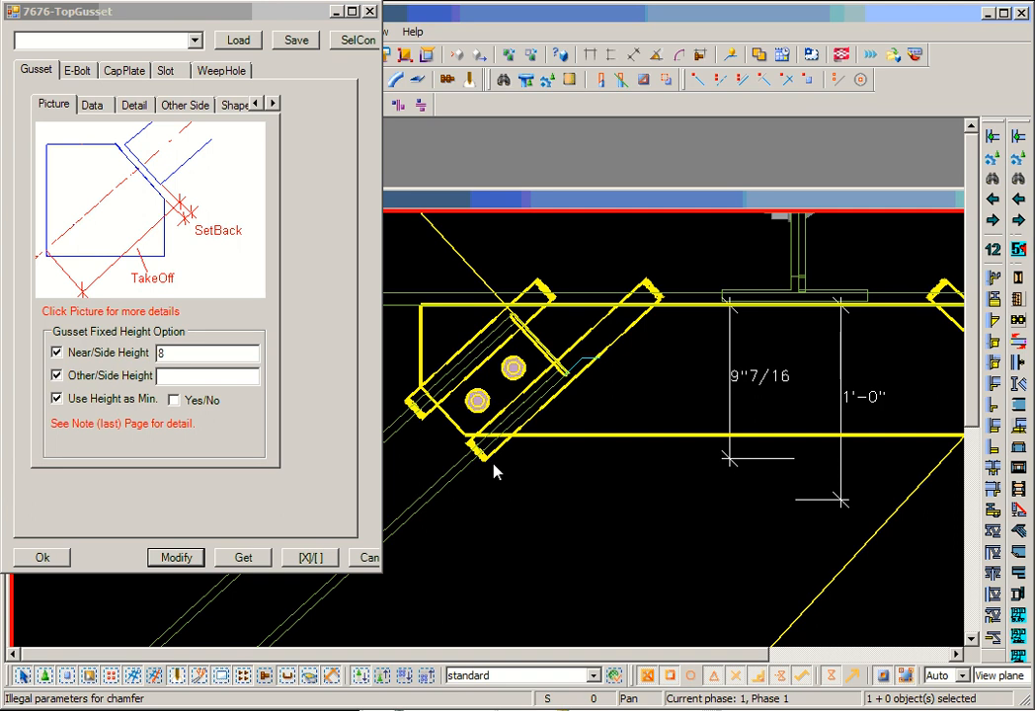
- Enable Use Height as Min. for the gusset and apply it to the selected connection
left_click(176, 403)
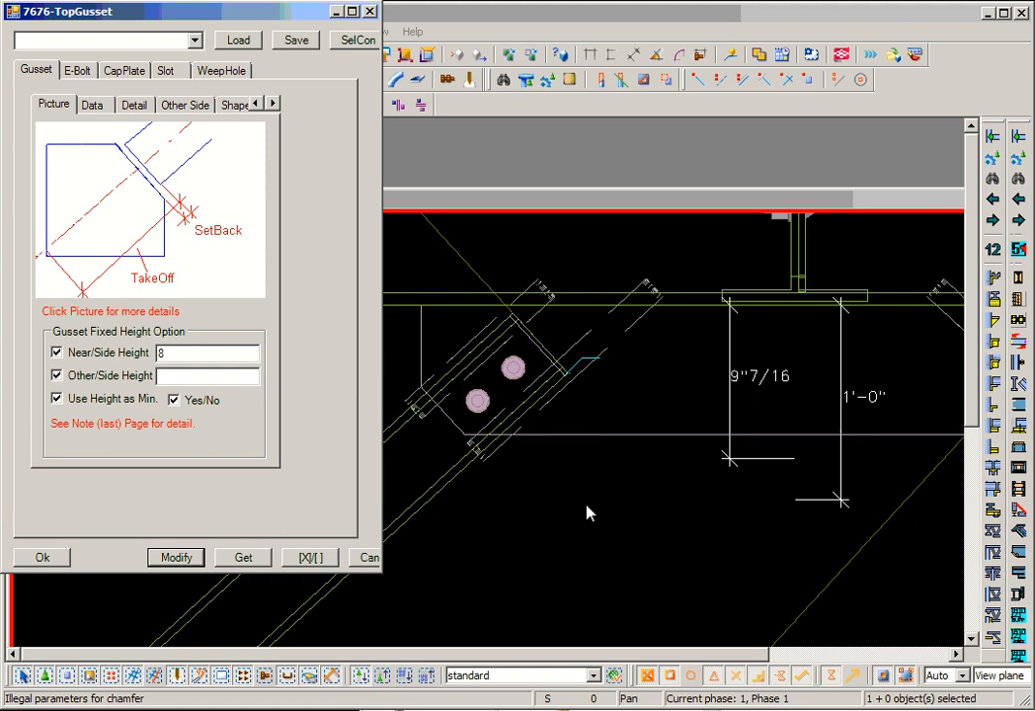
left_click(600, 443)
left_click(178, 558)
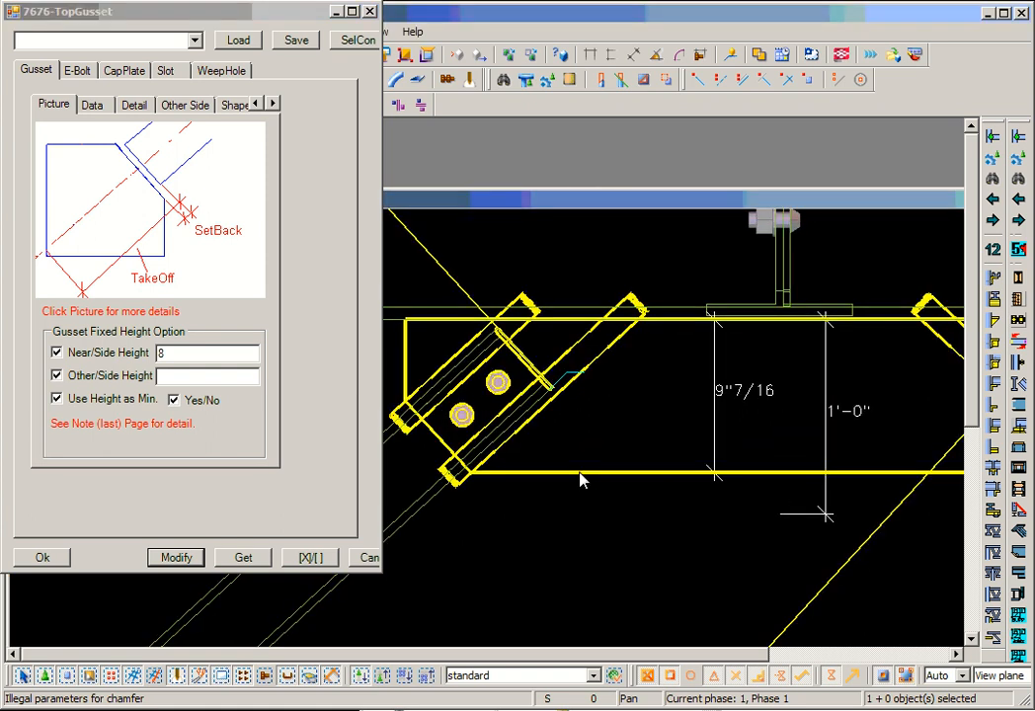
scroll(582, 481, "down", 2)
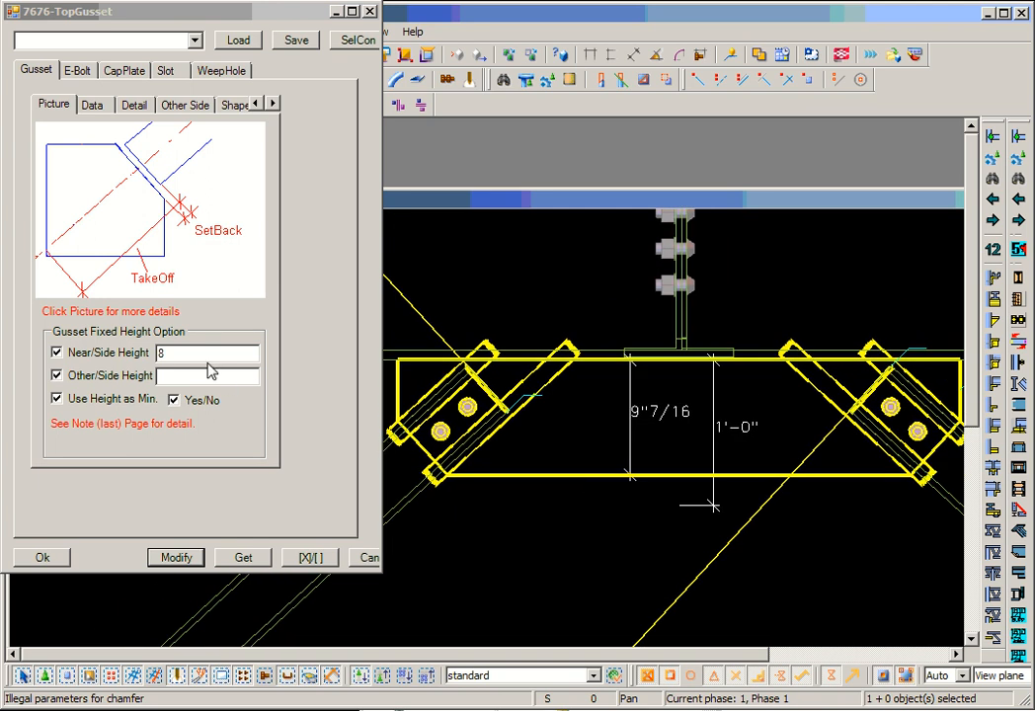
- Set the gusset's Near/Side Height to 10, apply it and compare the lower edge with the dimensions
left_click_drag(208, 357, 9, 357)
type("10")
left_click(175, 557)
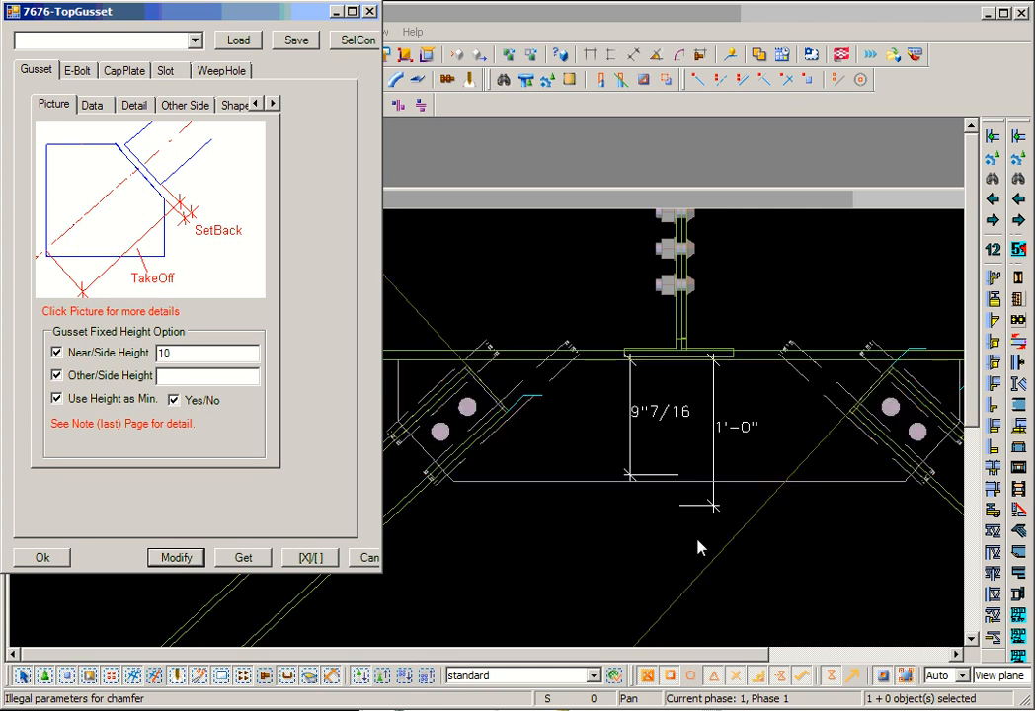
scroll(668, 489, "up", 2)
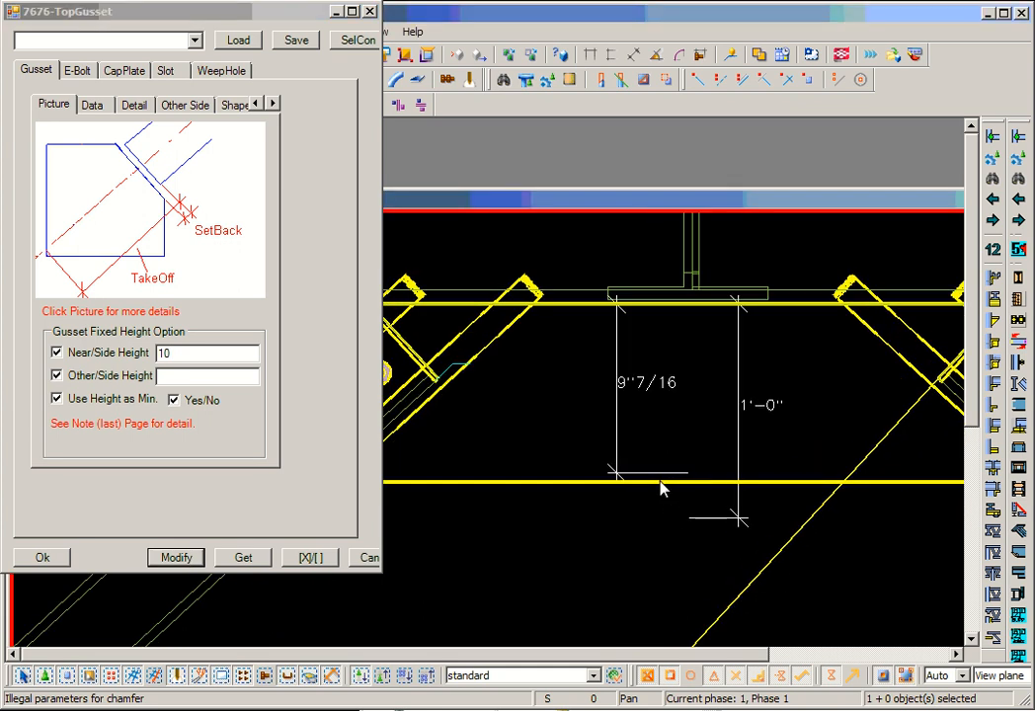
mouse_move(659, 477)
middle_mouse_down()
mouse_move(789, 474)
mouse_move(740, 490)
middle_mouse_up()
scroll(789, 473, "up", 2)
scroll(732, 490, "down", 2)
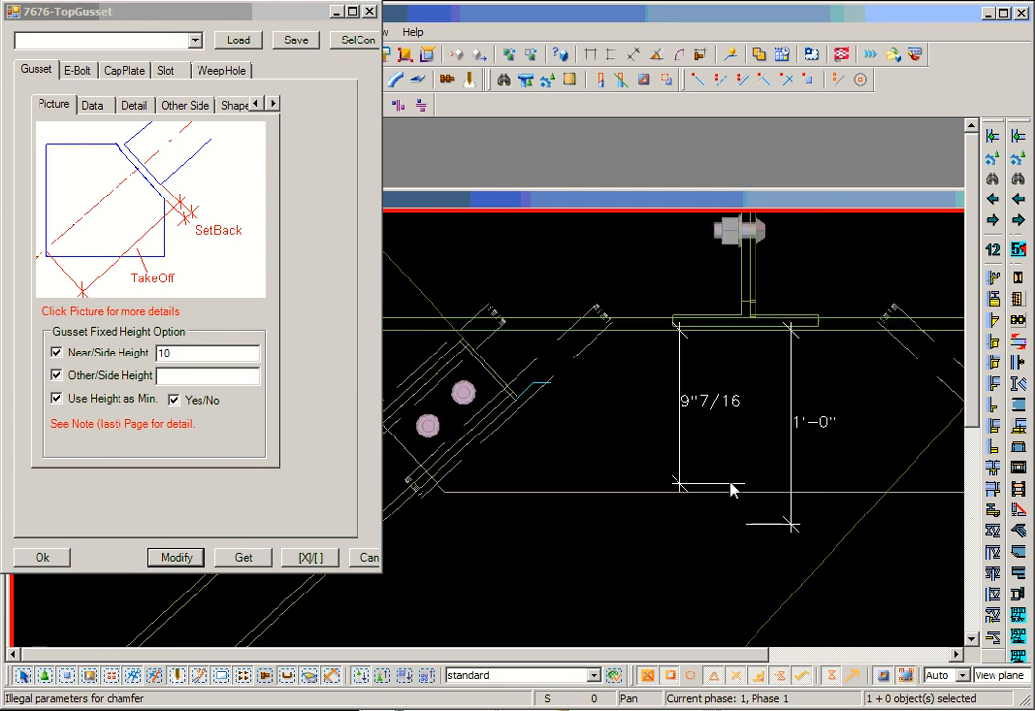
- Review the gusset plate's data settings and the available Position options
scroll(731, 490, "down", 2)
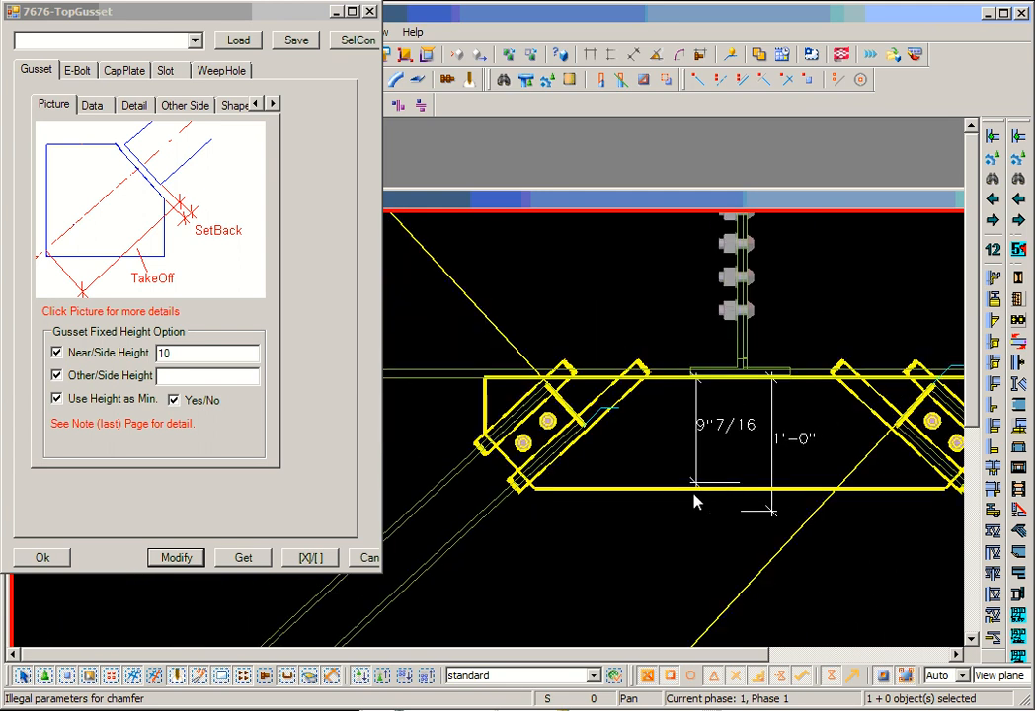
left_click(92, 106)
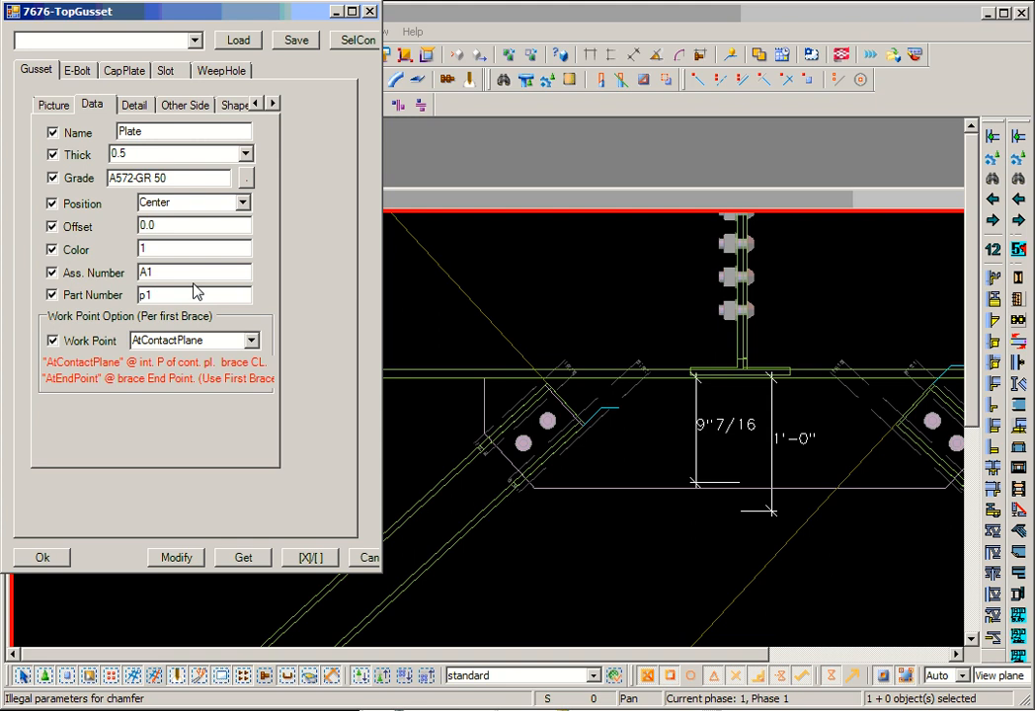
left_click(243, 205)
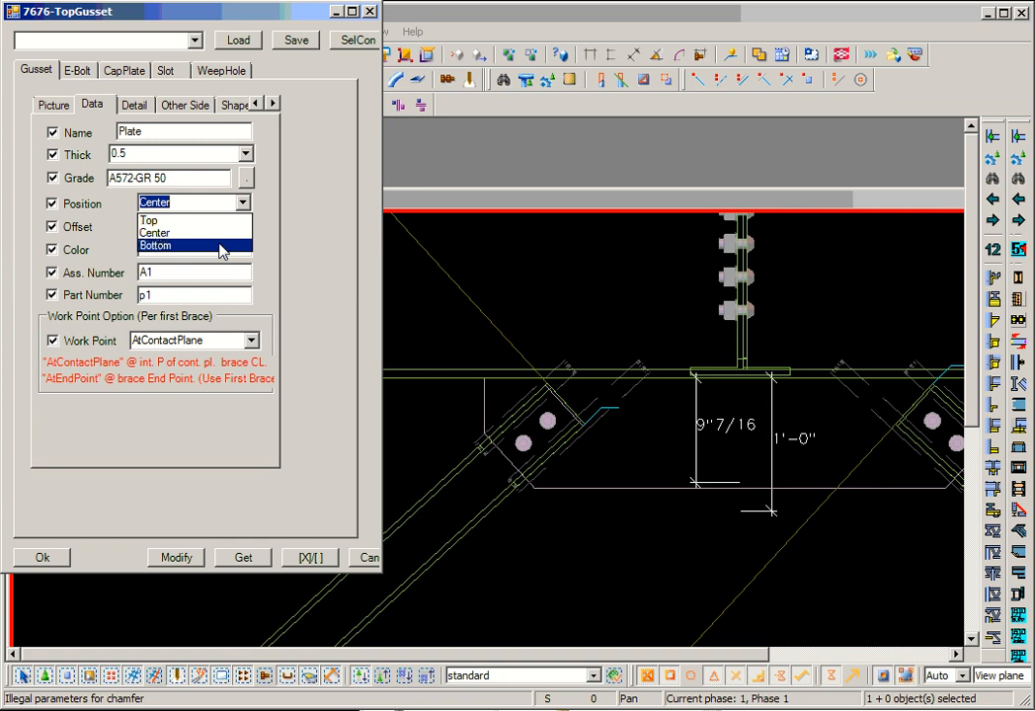
left_click(267, 243)
key("Tab")
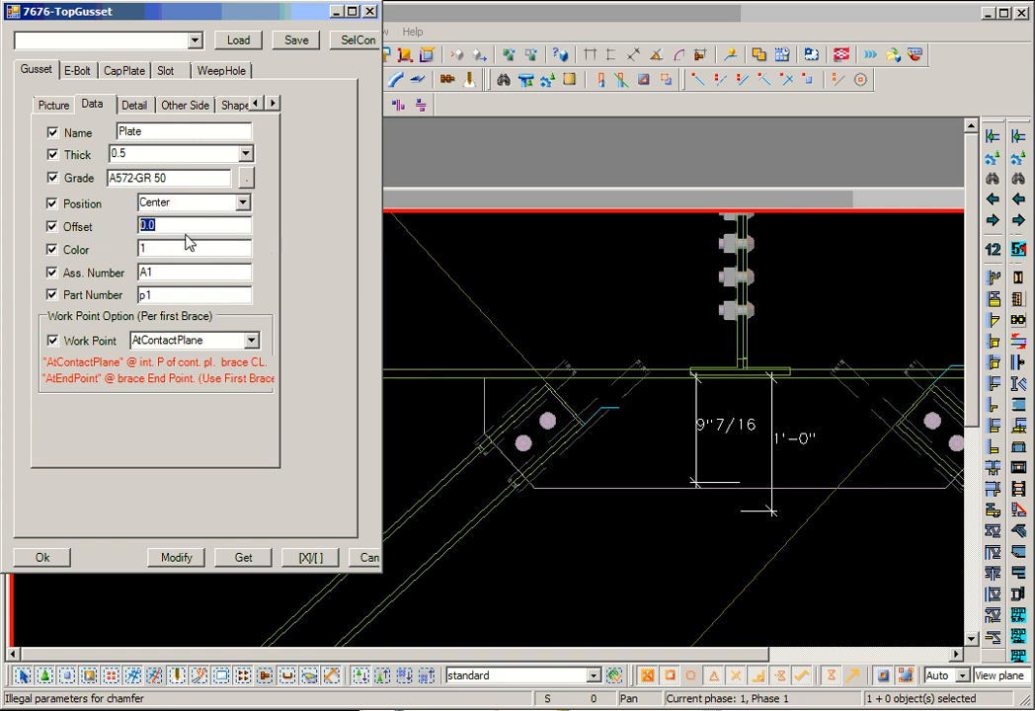
- Review the Work Point options and select the first brace to inspect its end point at the supporting beam
left_click(259, 343)
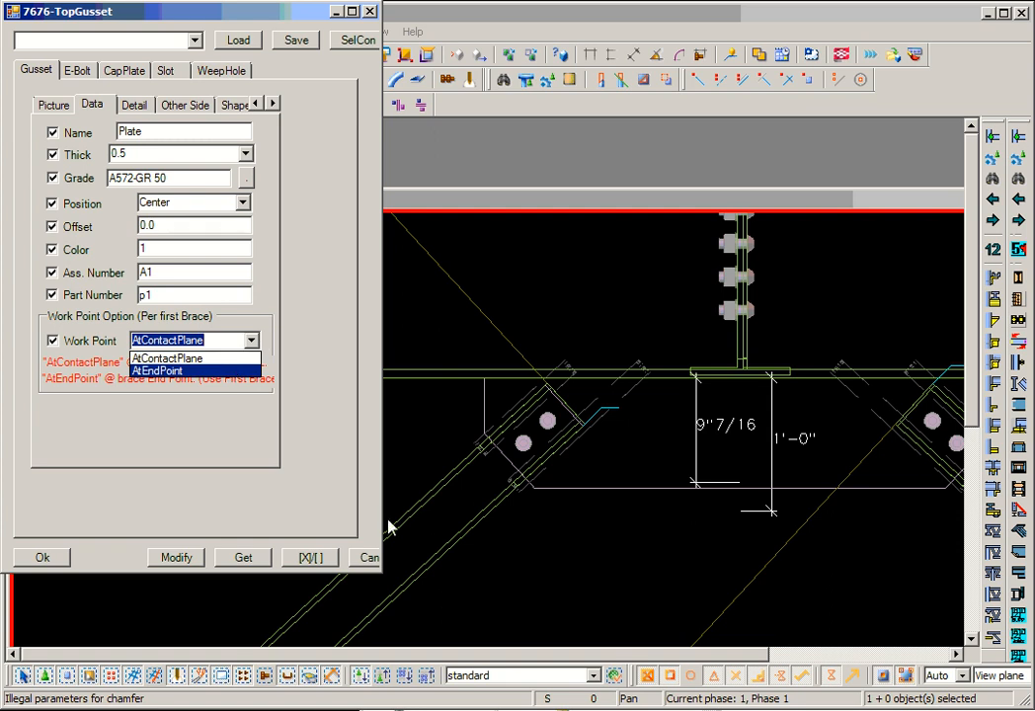
left_click(431, 506)
scroll(429, 508, "down", 3)
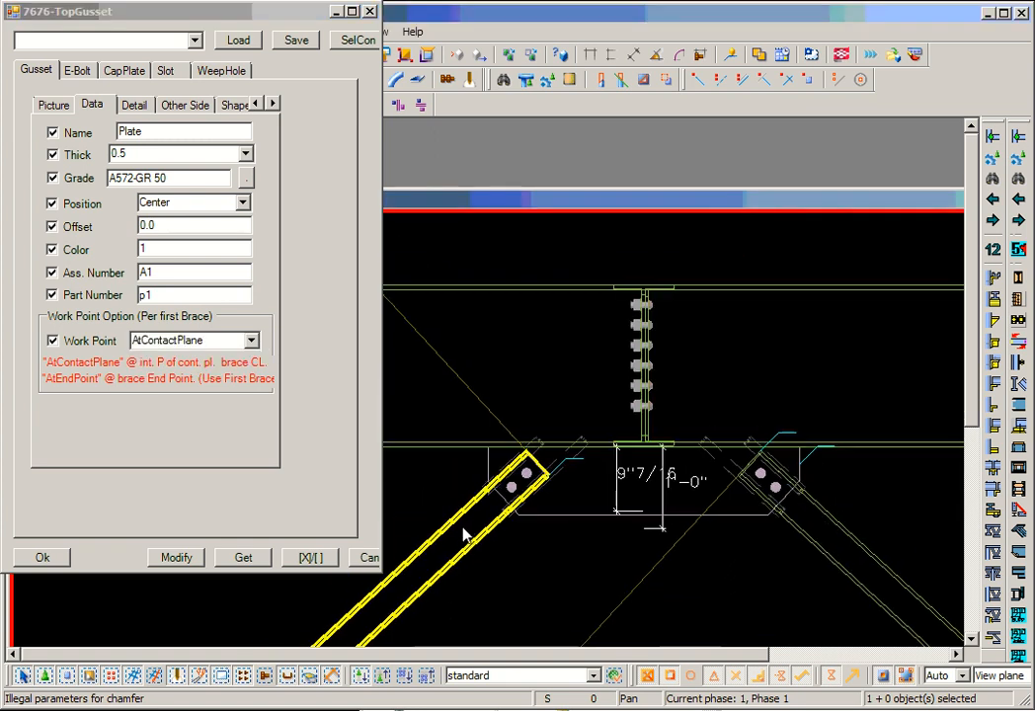
middle_click_drag(462, 600, 578, 446)
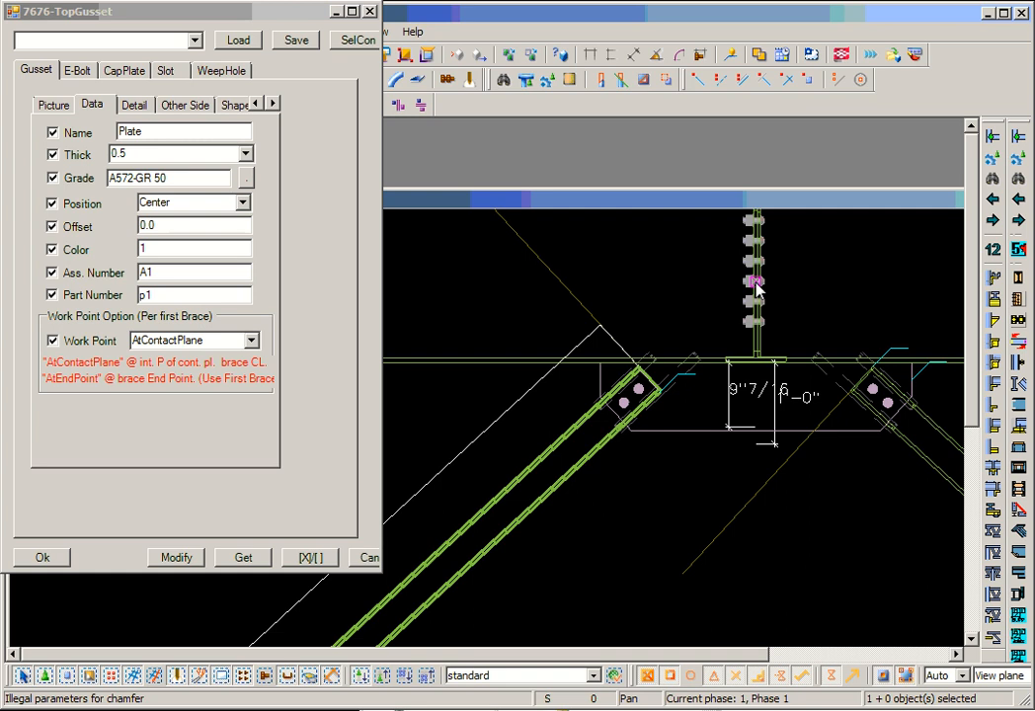
- Switch the gusset's Work Point option to AtEndPoint and return it to AtContactPlane
left_click(251, 340)
left_click(225, 371)
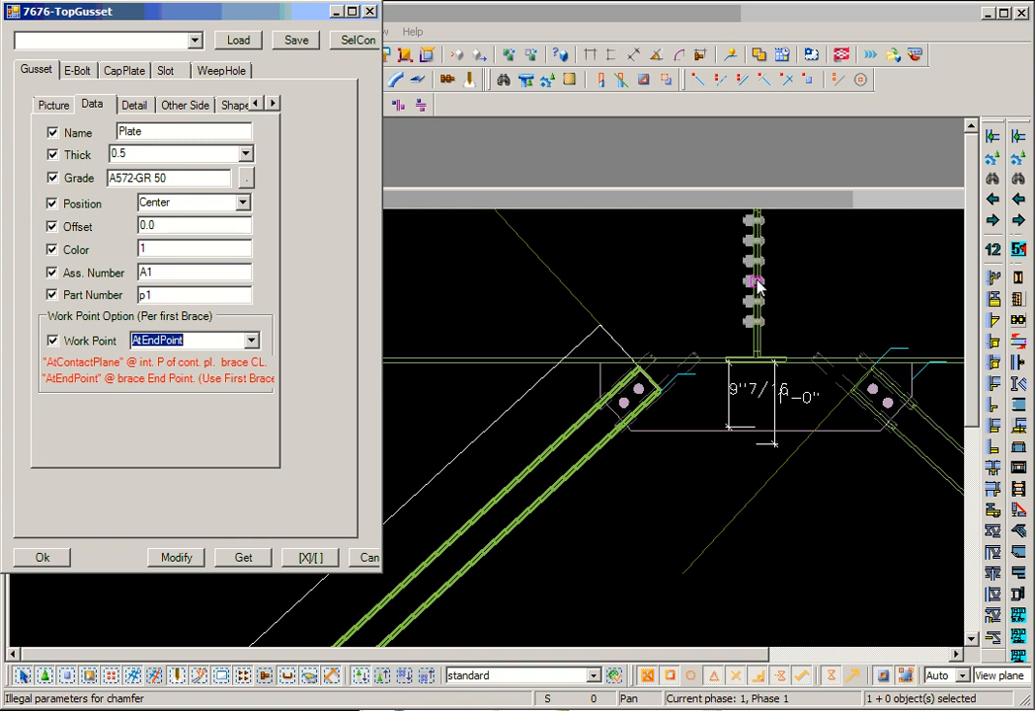
left_click(251, 340)
left_click(248, 358)
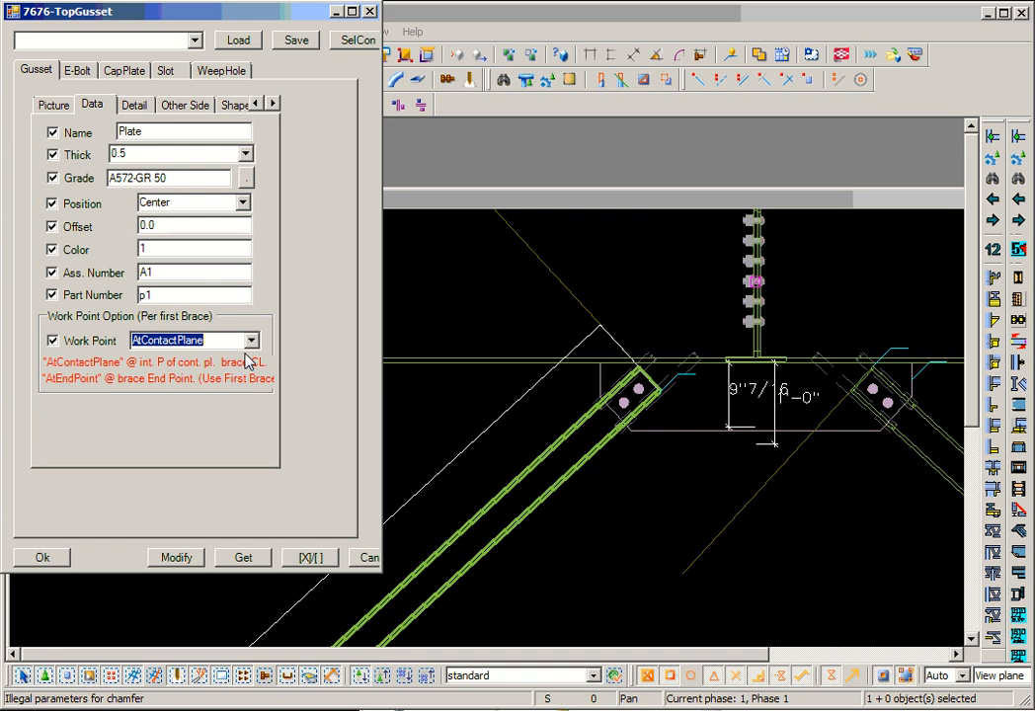
- Draw a construction line along the first brace's centerline, from its end point at the beam web through the middle of the brace end
left_click(838, 79)
left_click(756, 282)
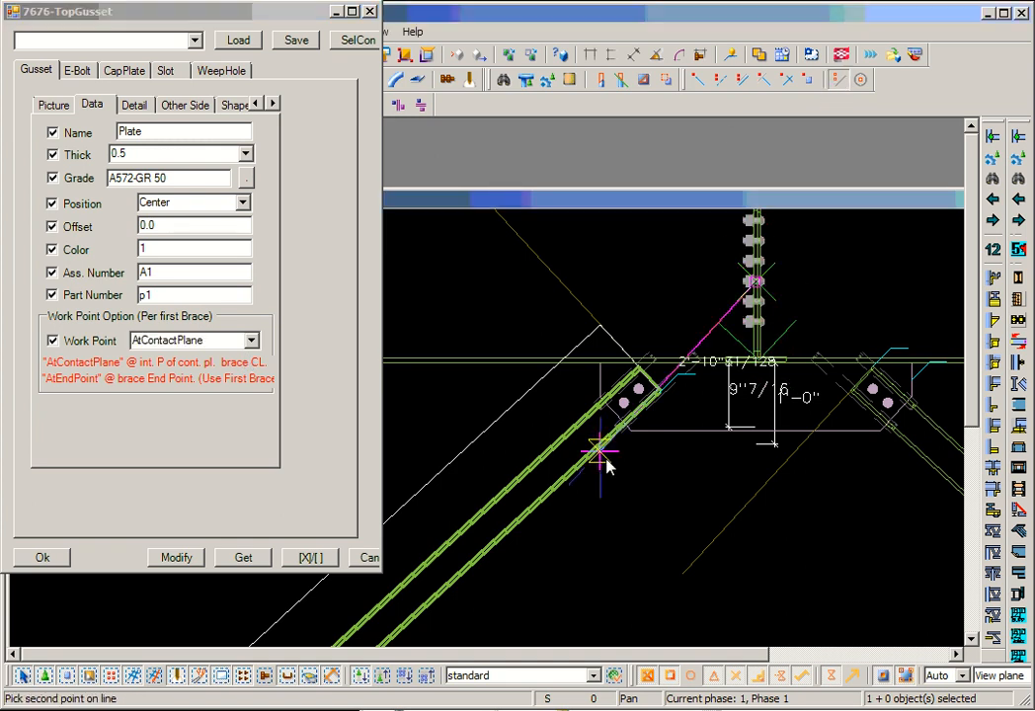
scroll(647, 385, "up", 2)
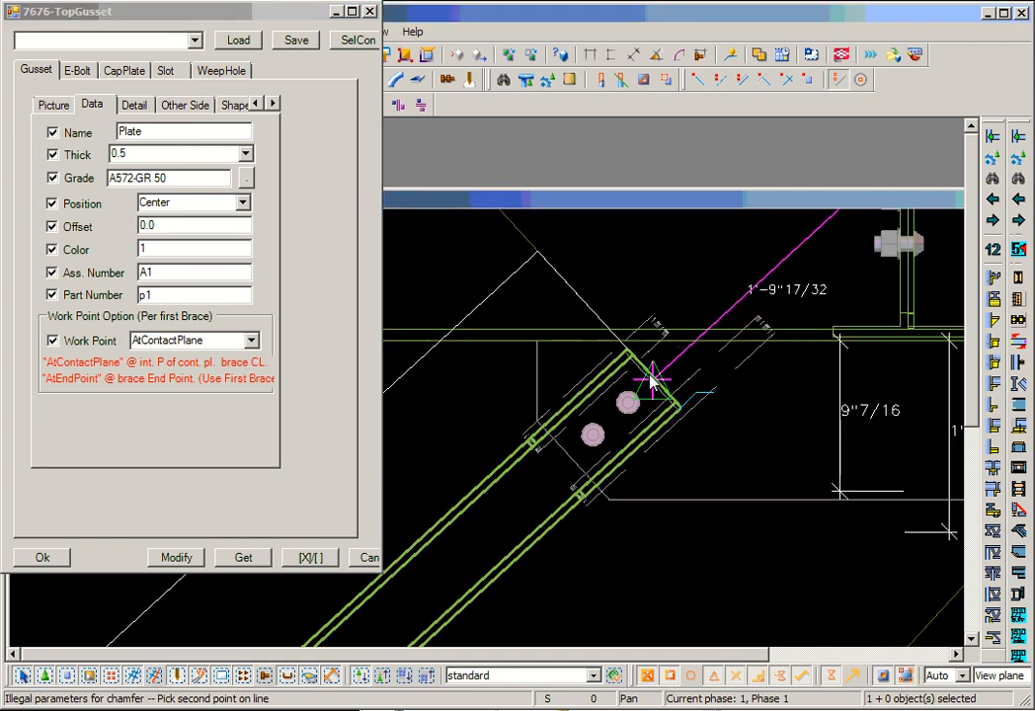
left_click(652, 382)
right_click(564, 378)
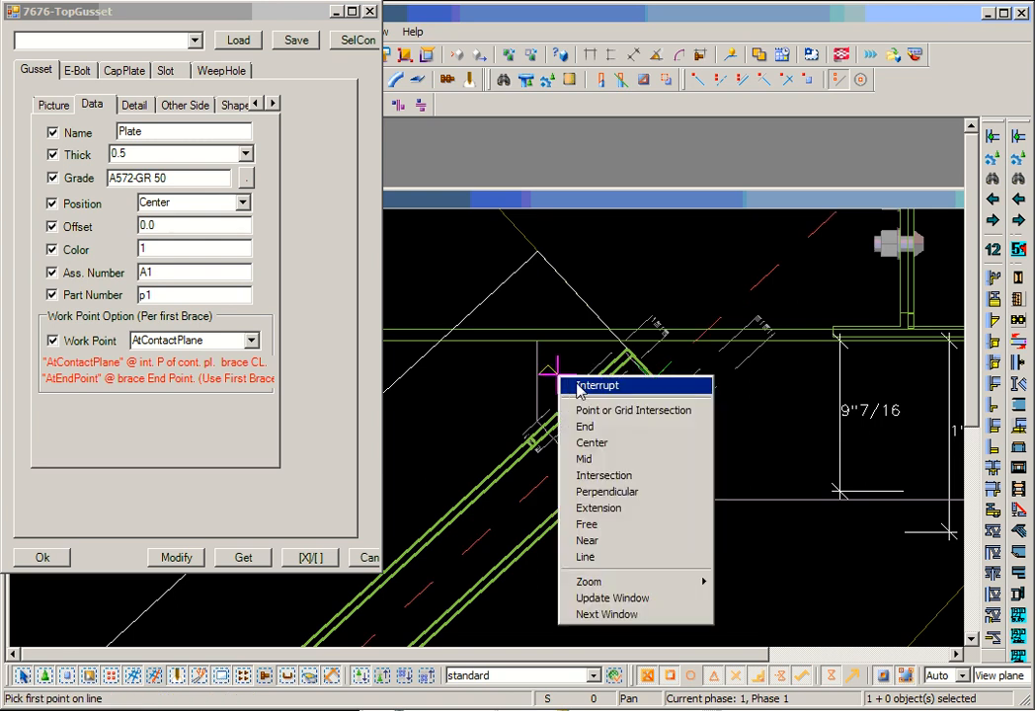
left_click(575, 386)
- Draw a second construction line crossing the brace centerline where it meets the beam's lower flange
scroll(710, 352, "up", 2)
scroll(710, 352, "up", 2)
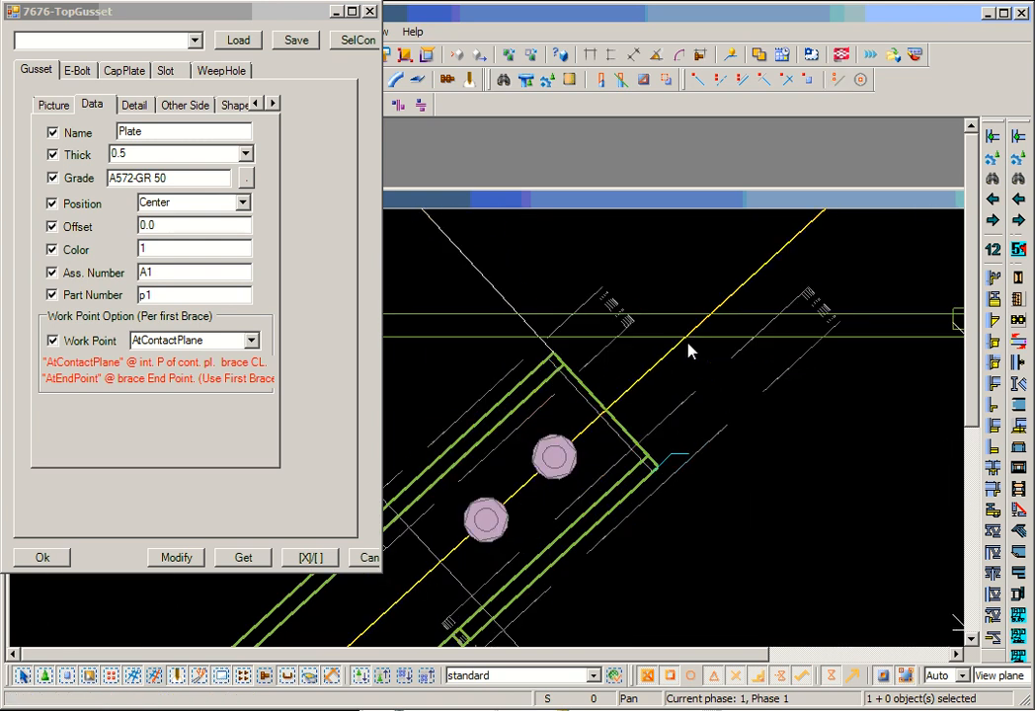
left_click(837, 81)
left_click(688, 349)
left_click(791, 484)
right_click(730, 452)
left_click(739, 462)
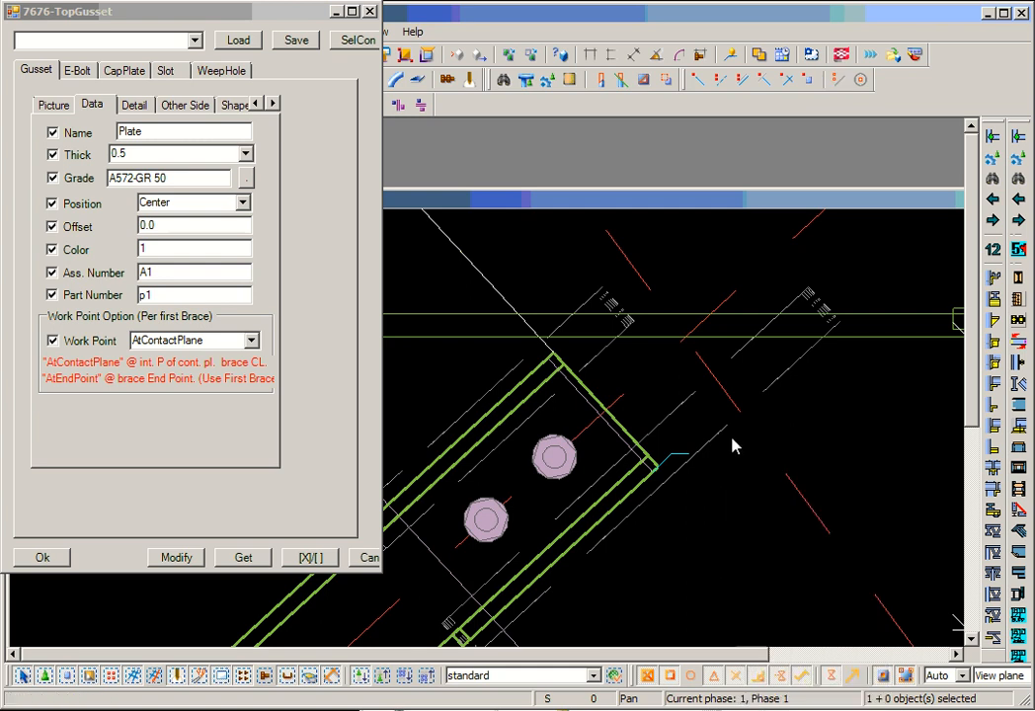
- Draw a small circle around the crossing of the construction lines at the beam flange to mark the contact-plane work point
scroll(713, 429, "down", 2)
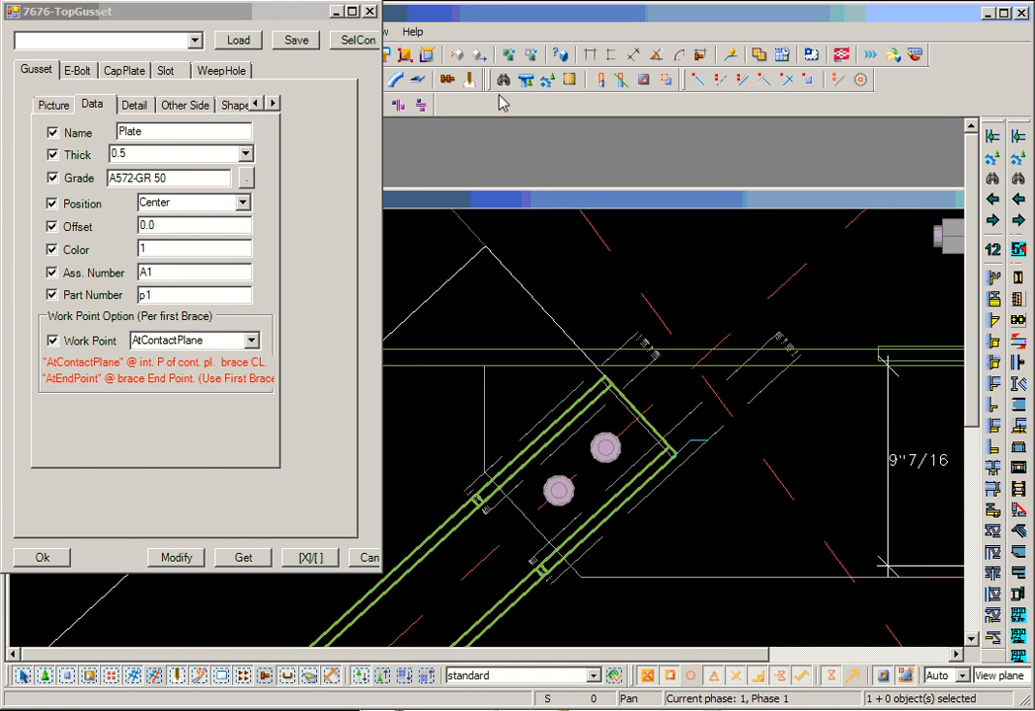
left_click(861, 79)
left_click(694, 364)
left_click(707, 391)
right_click(800, 408)
left_click(813, 415)
scroll(804, 419, "down", 3)
scroll(754, 377, "up", 2)
scroll(755, 383, "up", 1)
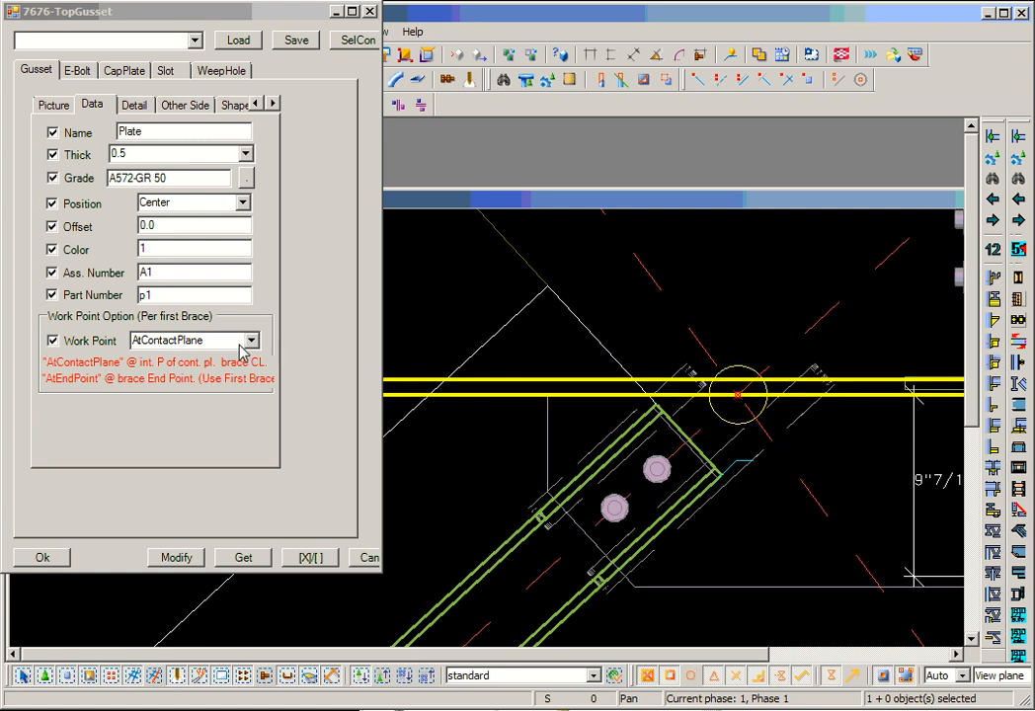
scroll(737, 403, "up", 1)
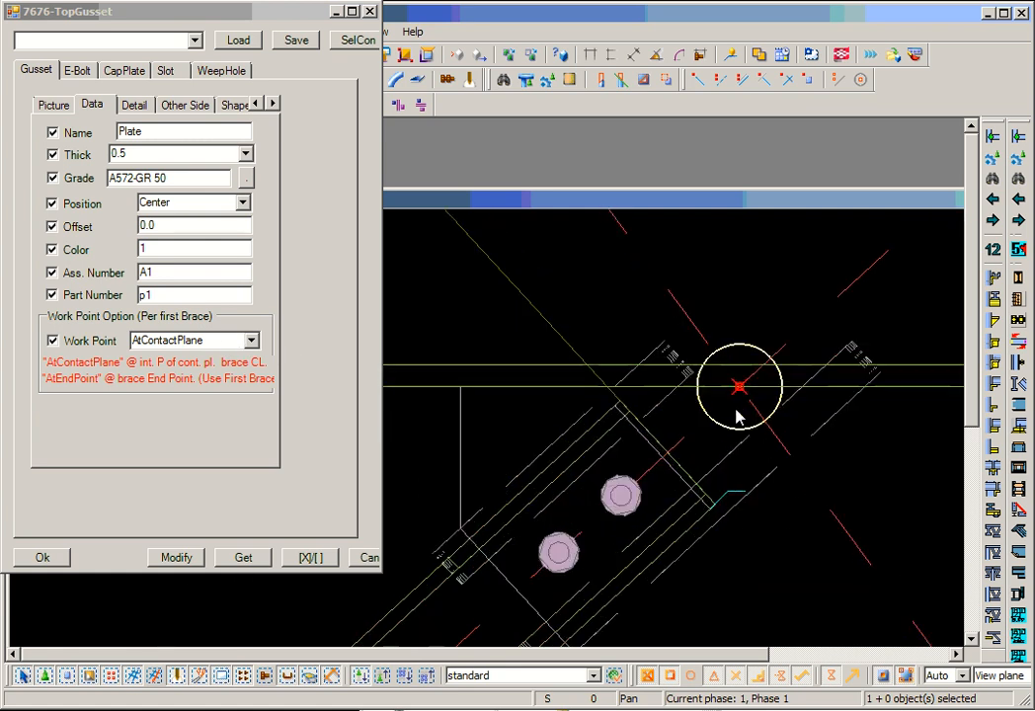
scroll(741, 395, "down", 2)
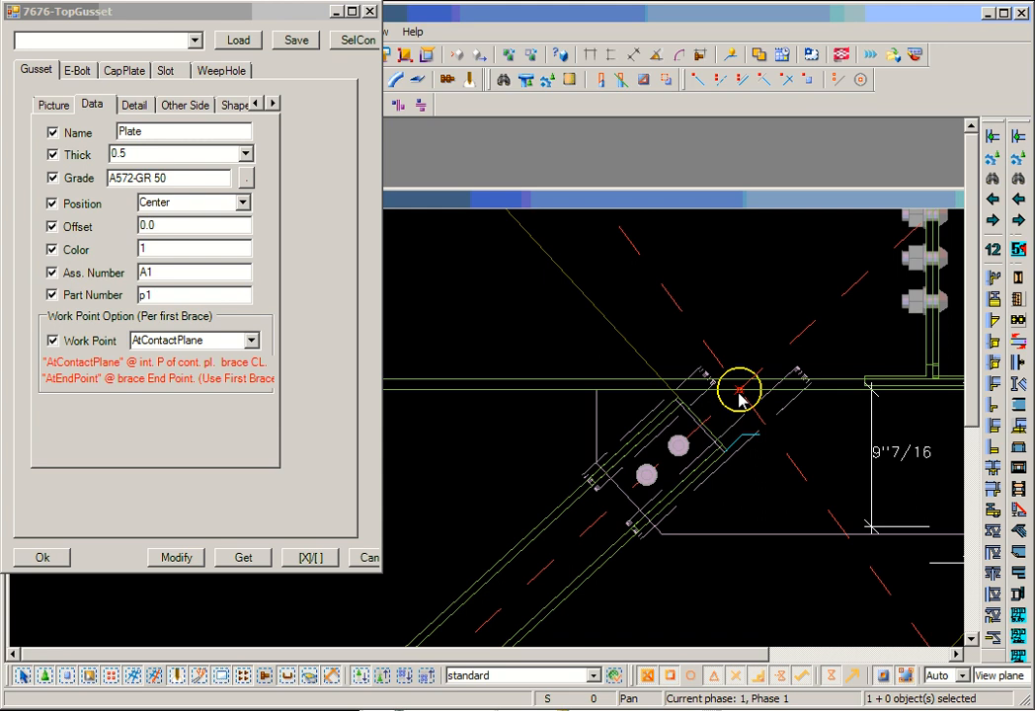
scroll(738, 394, "down", 2)
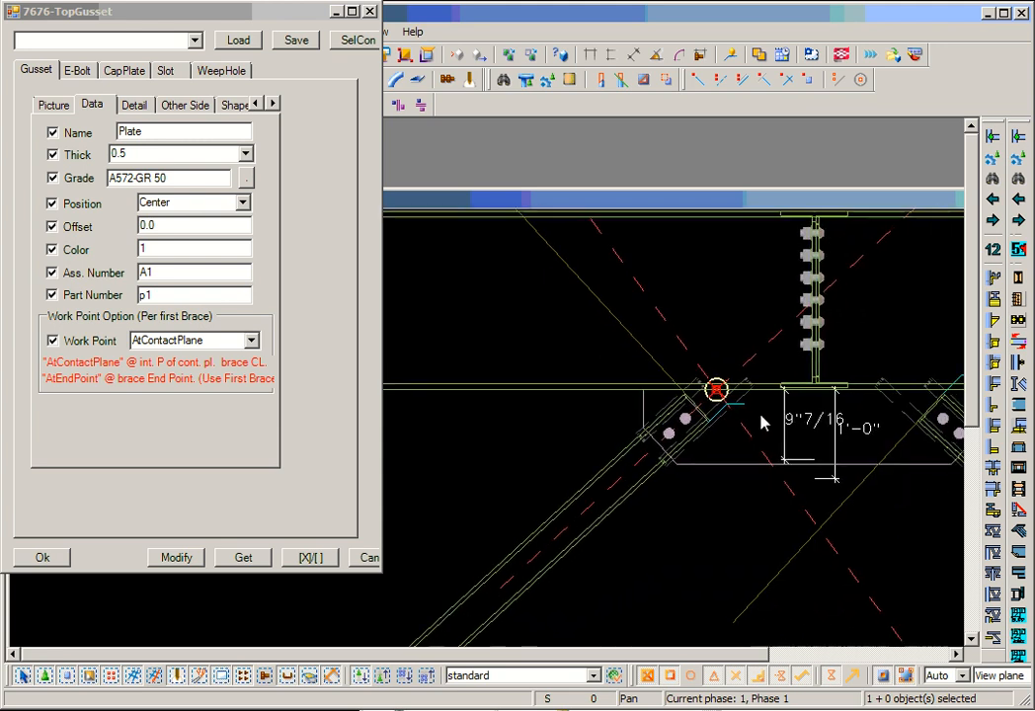
- Review the gusset's detail settings and the available Gusset Plane options
left_click(139, 107)
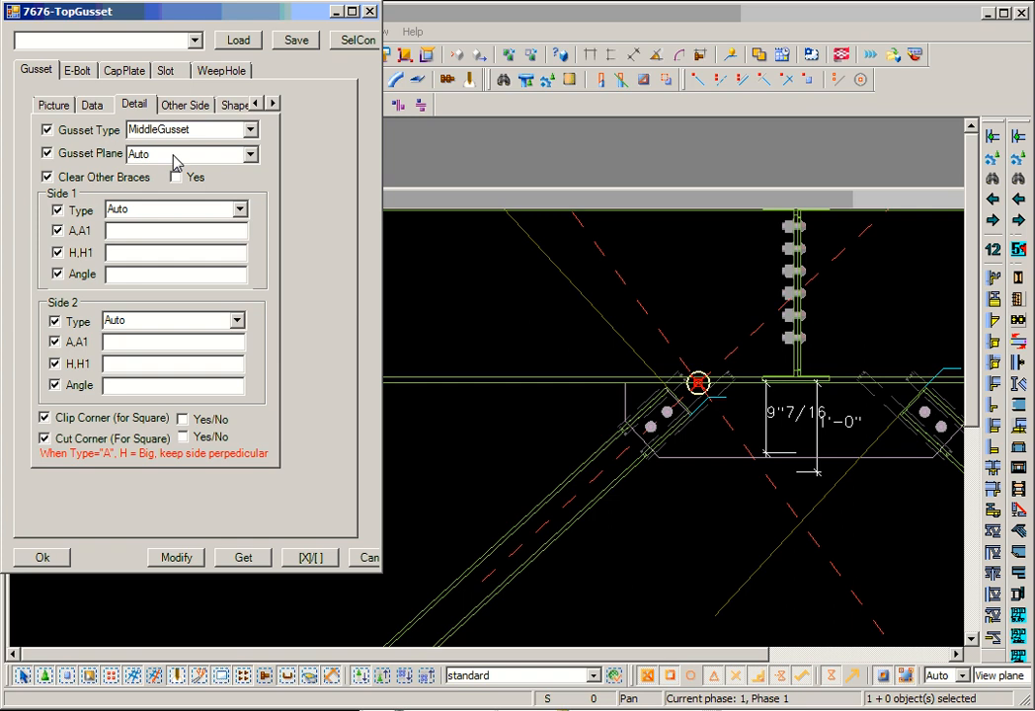
left_click(253, 156)
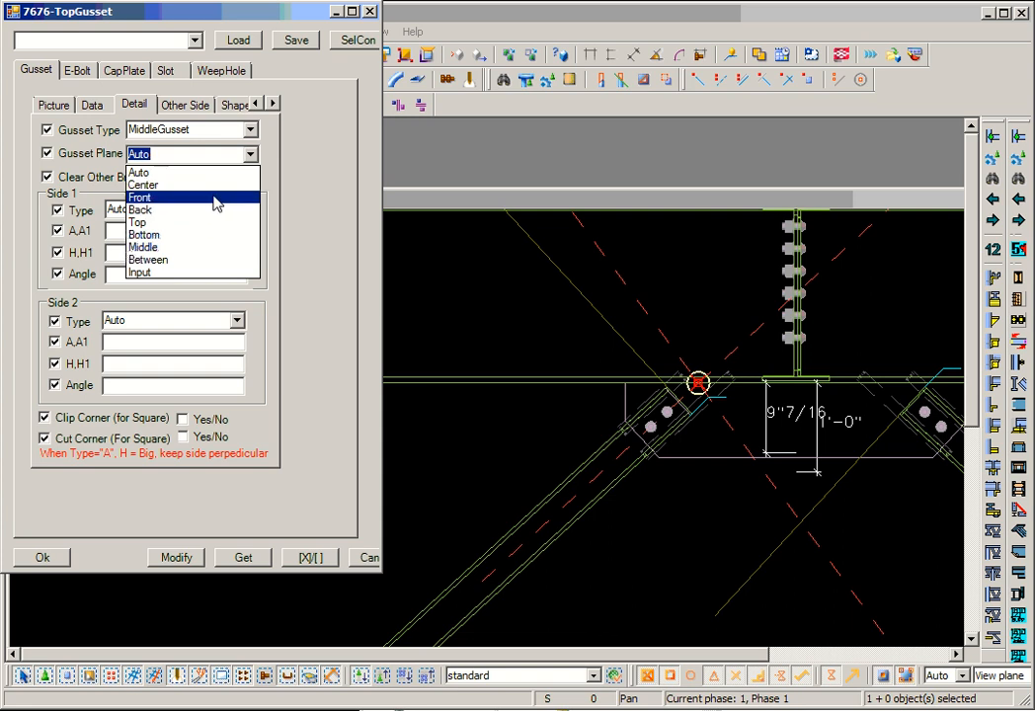
left_click(314, 220)
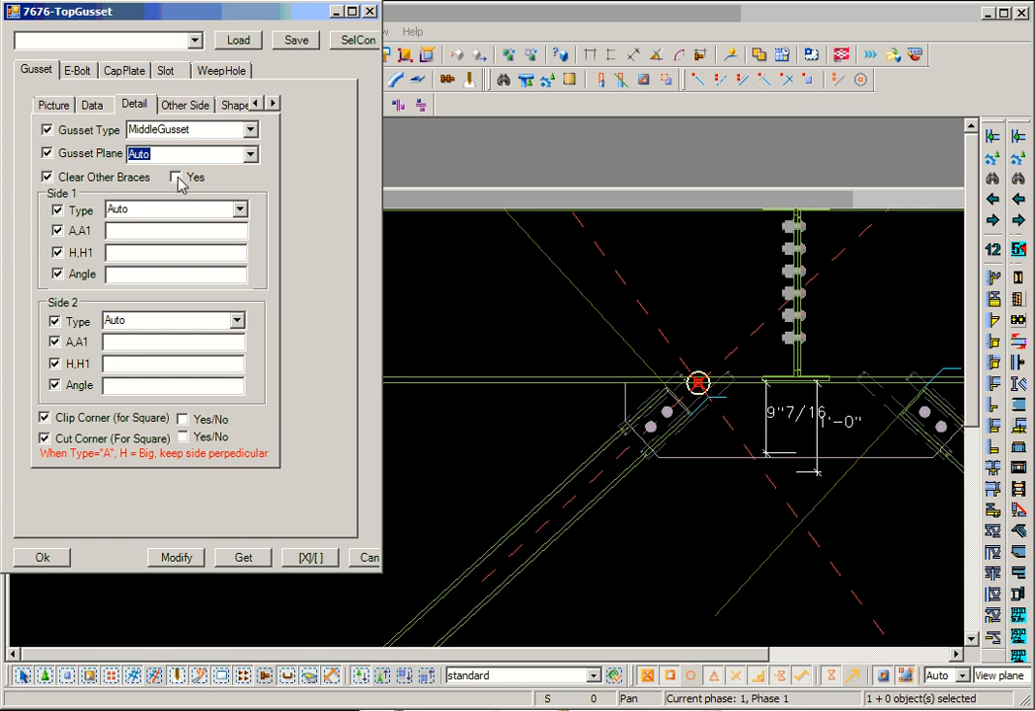
- Examine the gusset edges around the first brace end in relation to the Clear Other Braces option
middle_click_drag(660, 472, 627, 448)
scroll(610, 415, "down", 3)
scroll(615, 402, "up", 5)
scroll(632, 393, "up", 4)
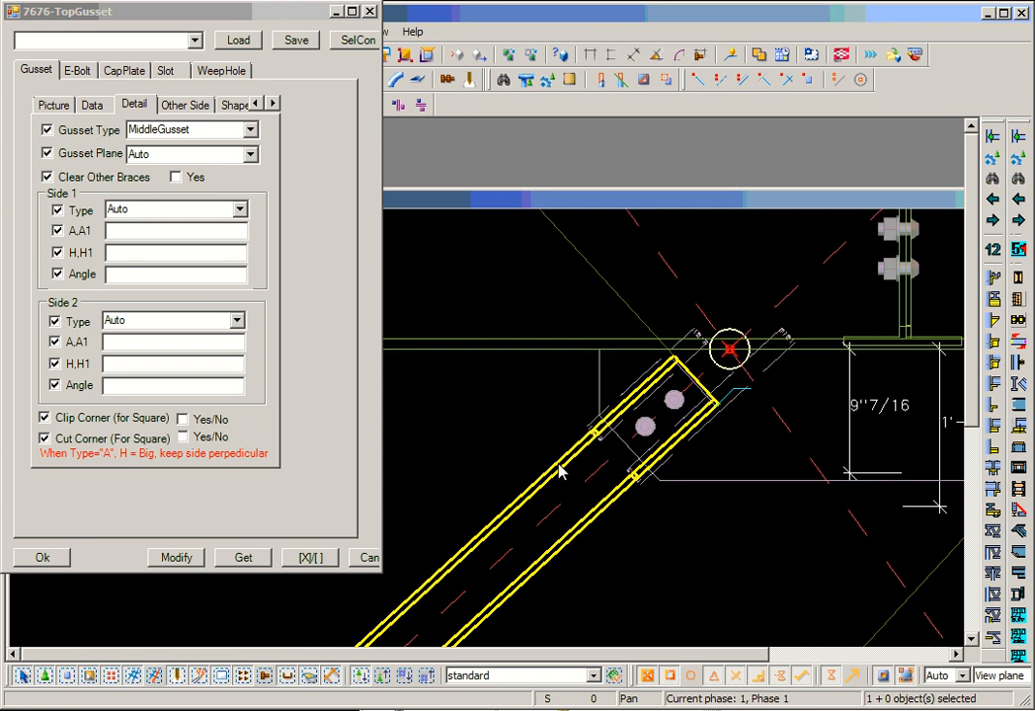
scroll(669, 360, "up", 3)
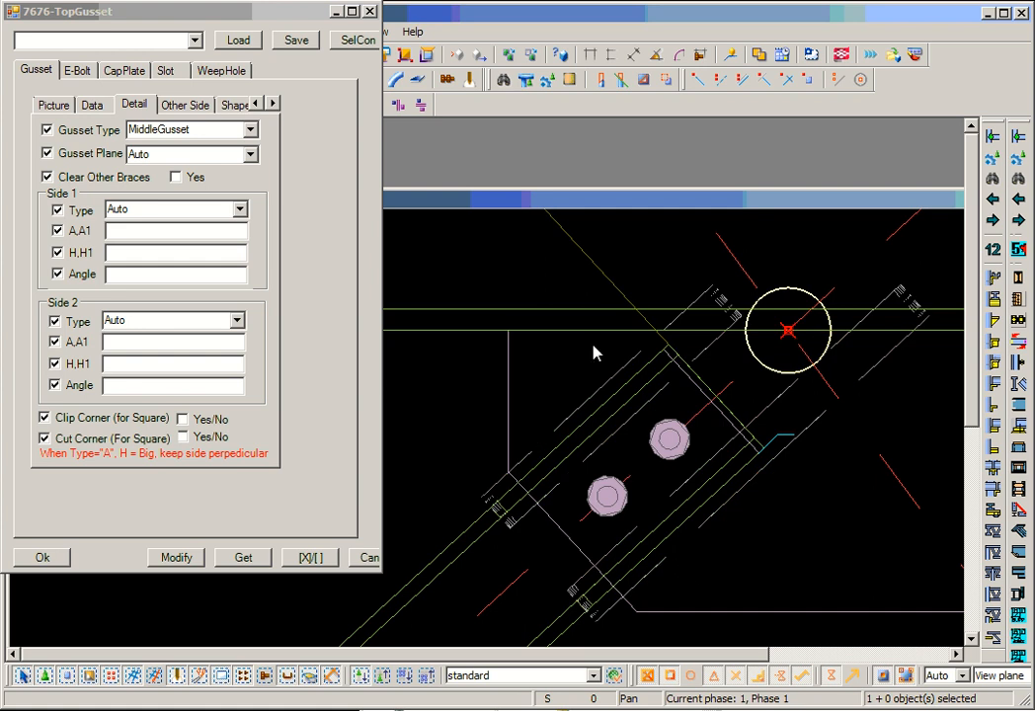
middle_click_drag(672, 351, 714, 358)
scroll(714, 358, "down", 1)
middle_click_drag(751, 360, 667, 354)
scroll(668, 353, "down", 1)
scroll(668, 354, "down", 1)
middle_click_drag(839, 436, 699, 383)
scroll(699, 383, "down", 2)
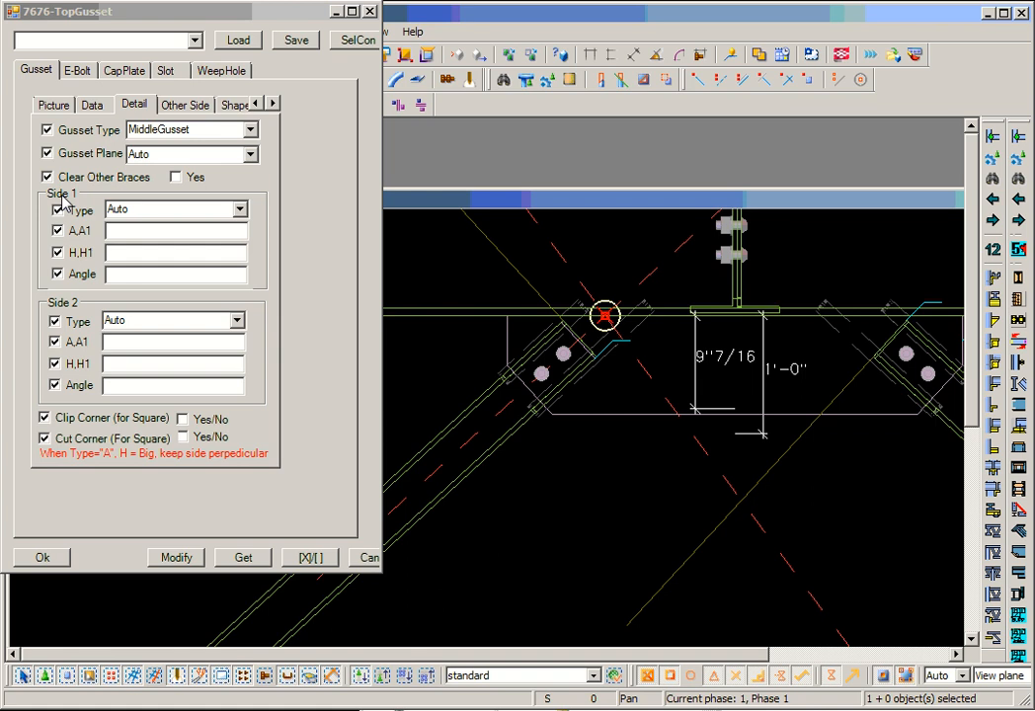
- Compare the Side 1 and Side 2 settings with the Side 3 and Side 4 settings for two-sided gussets, inspecting both braces in the model
left_click(172, 105)
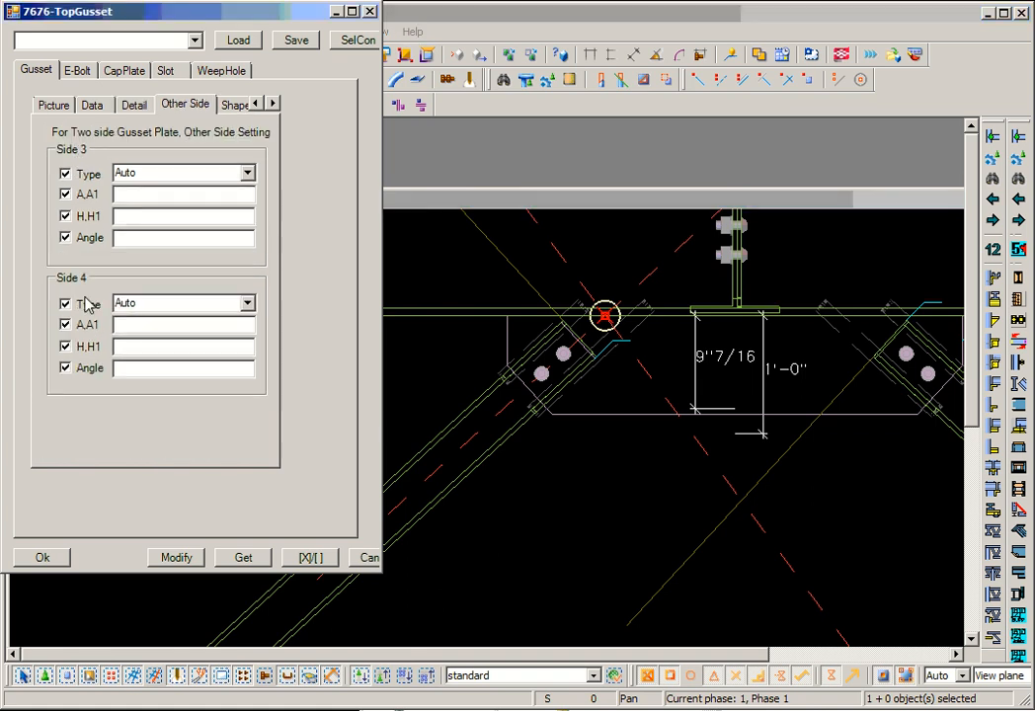
left_click(120, 103)
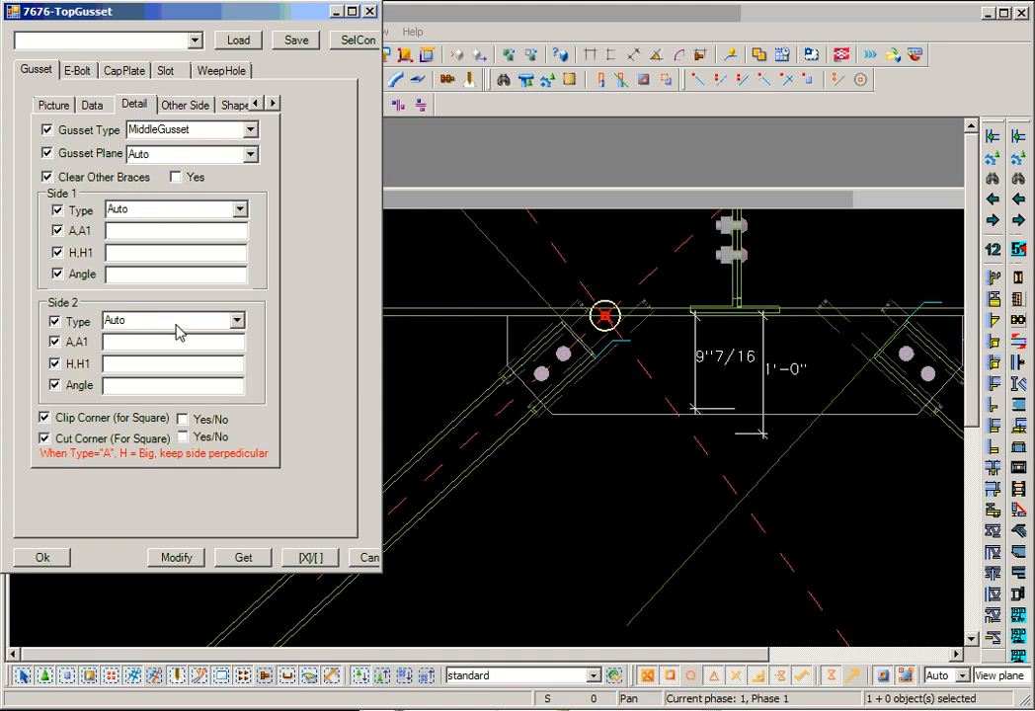
scroll(671, 365, "down", 2)
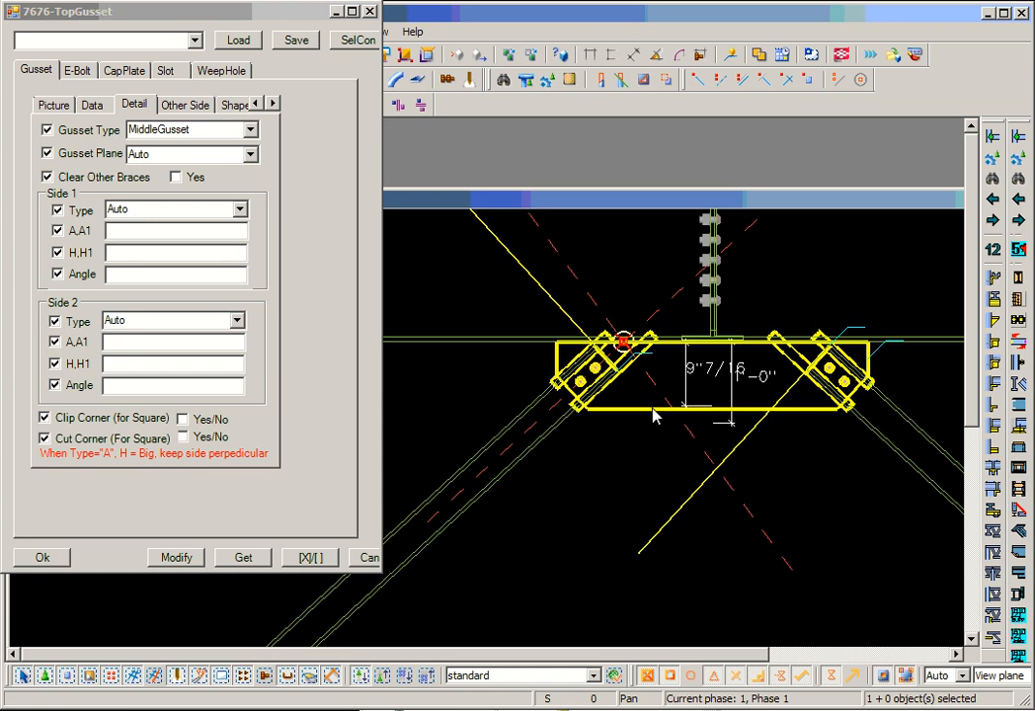
middle_click_drag(549, 462, 617, 443)
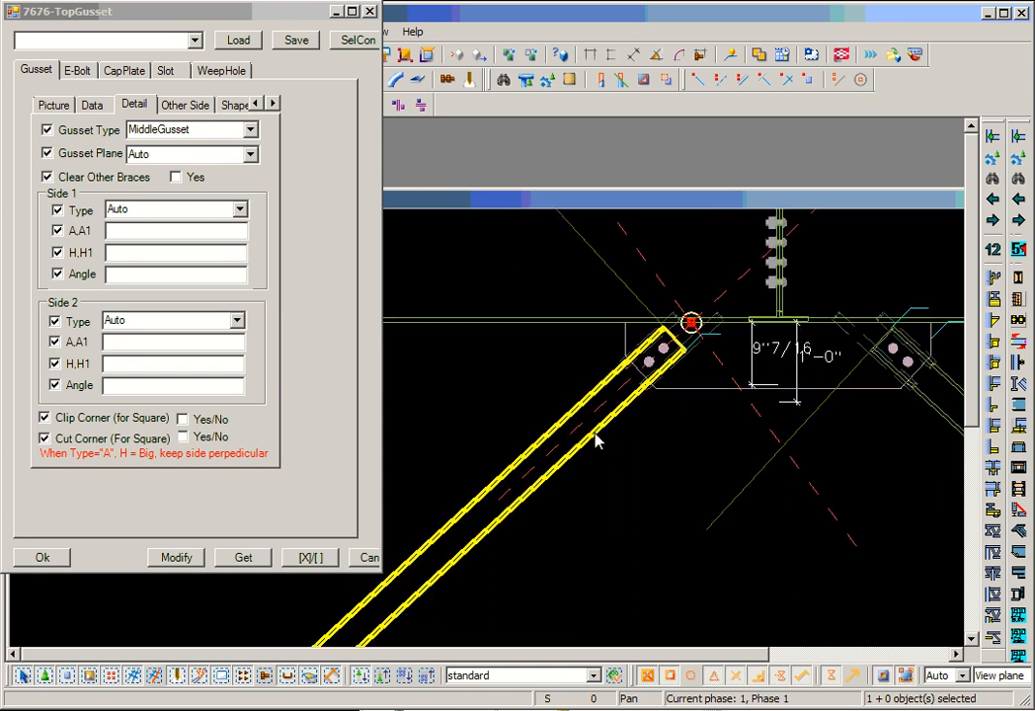
scroll(707, 444, "down", 3)
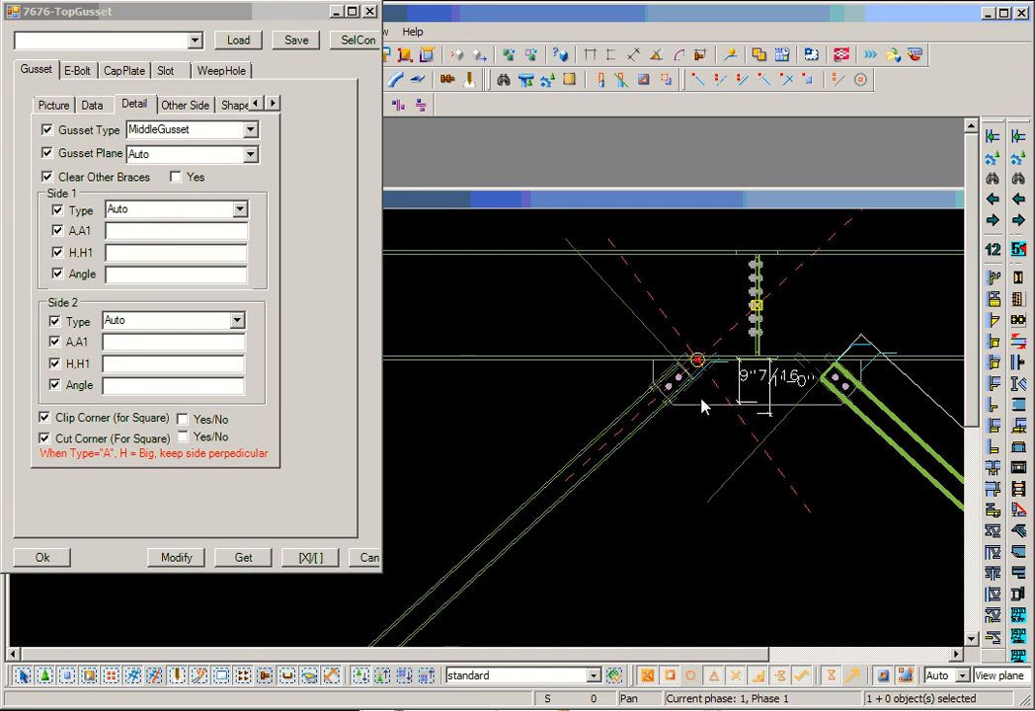
middle_click_drag(681, 414, 679, 467)
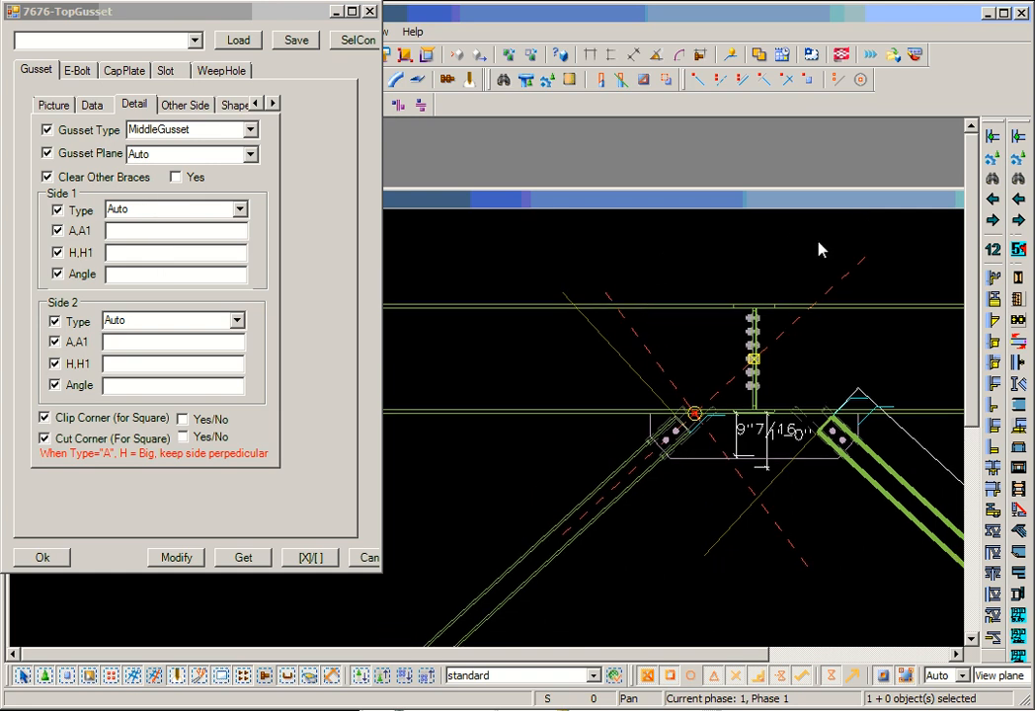
left_click(174, 104)
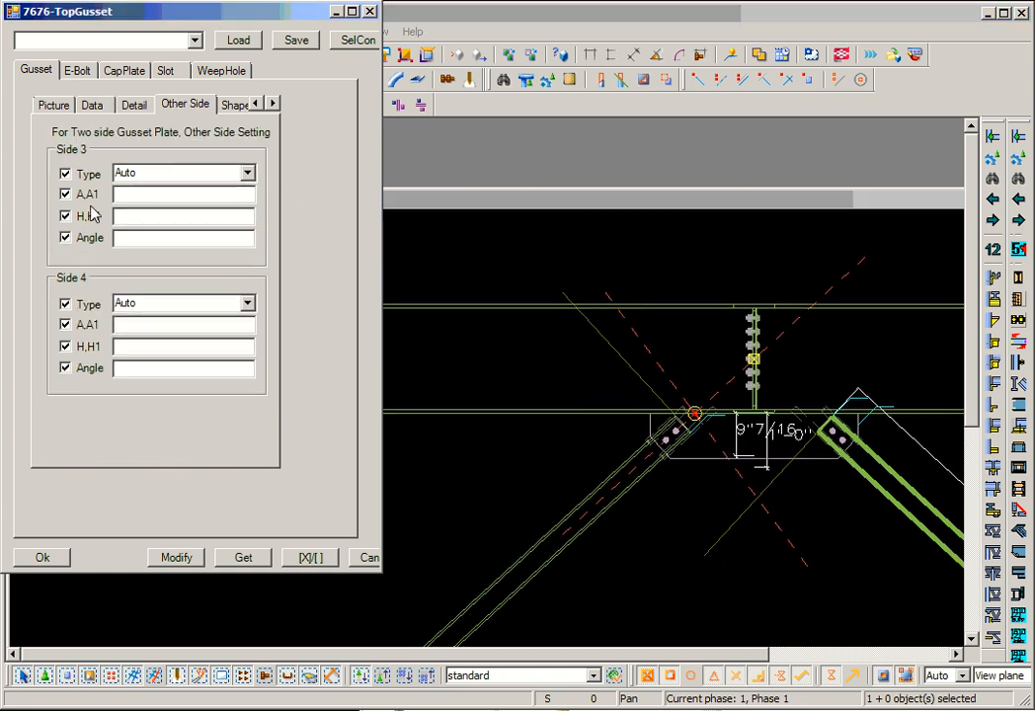
- Review the edge Type options available for Side 1 of the gusset
left_click(131, 105)
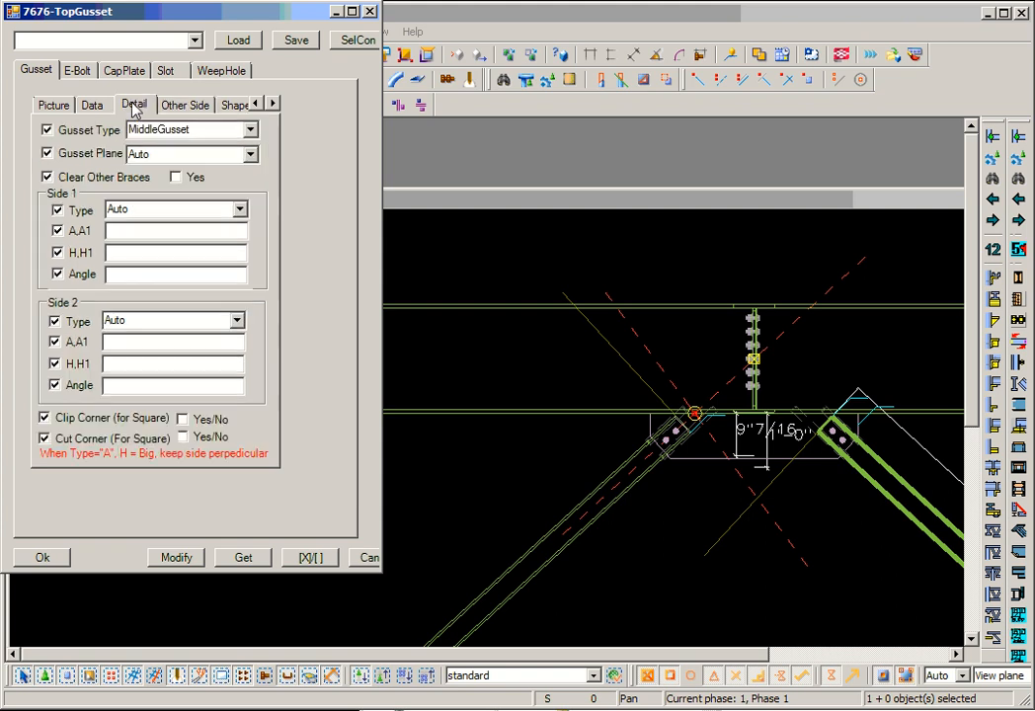
left_click(240, 211)
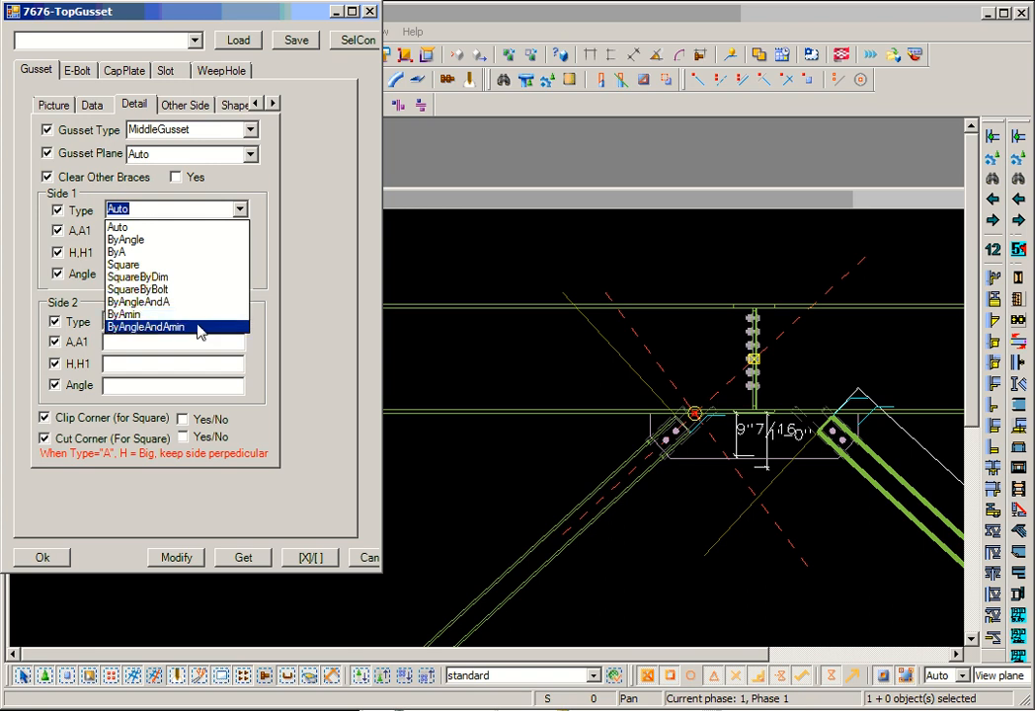
left_click(292, 208)
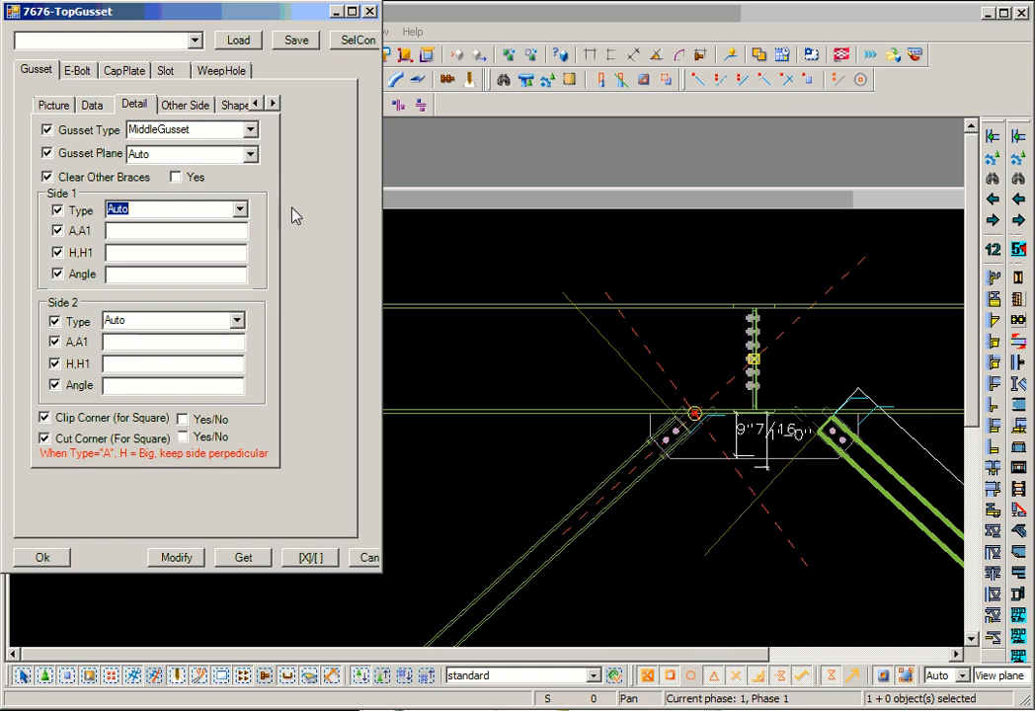
- Examine the gusset reference diagrams covering square side types, side dimensions, corner clipping and cutting, TakeOff and SetBack
left_click(53, 104)
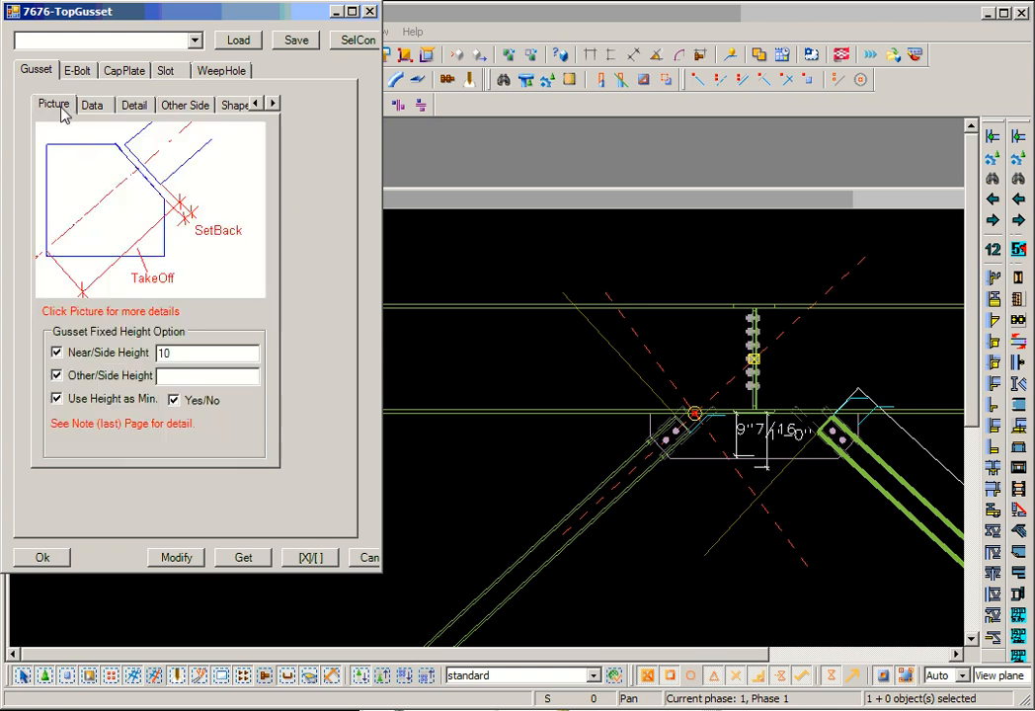
left_click(94, 188)
left_click(94, 188)
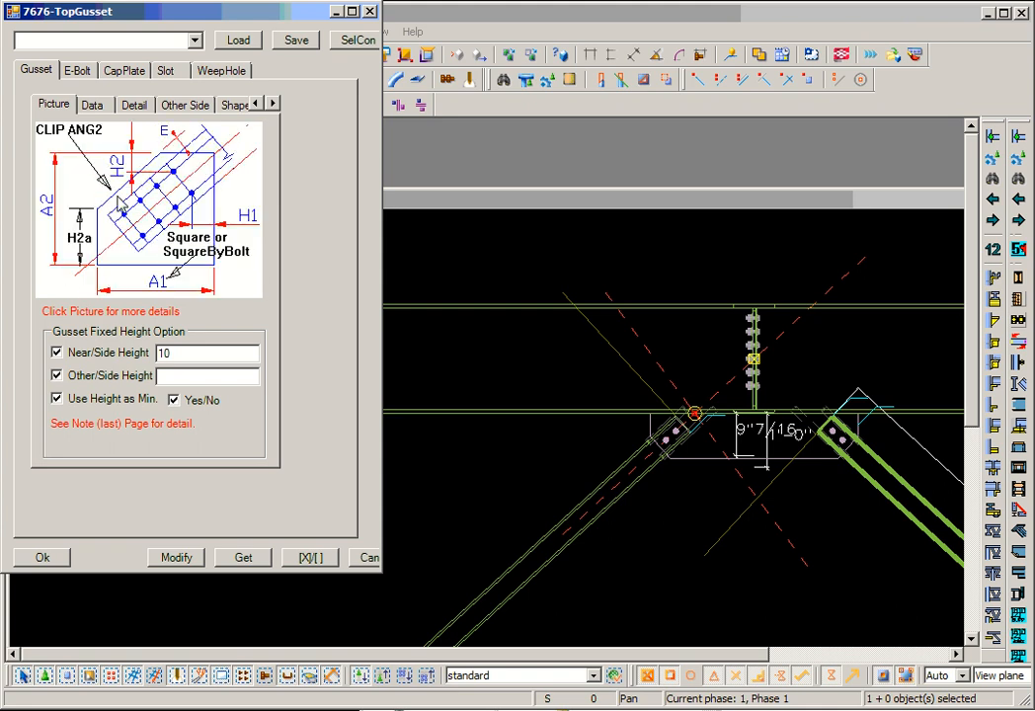
left_click(119, 203)
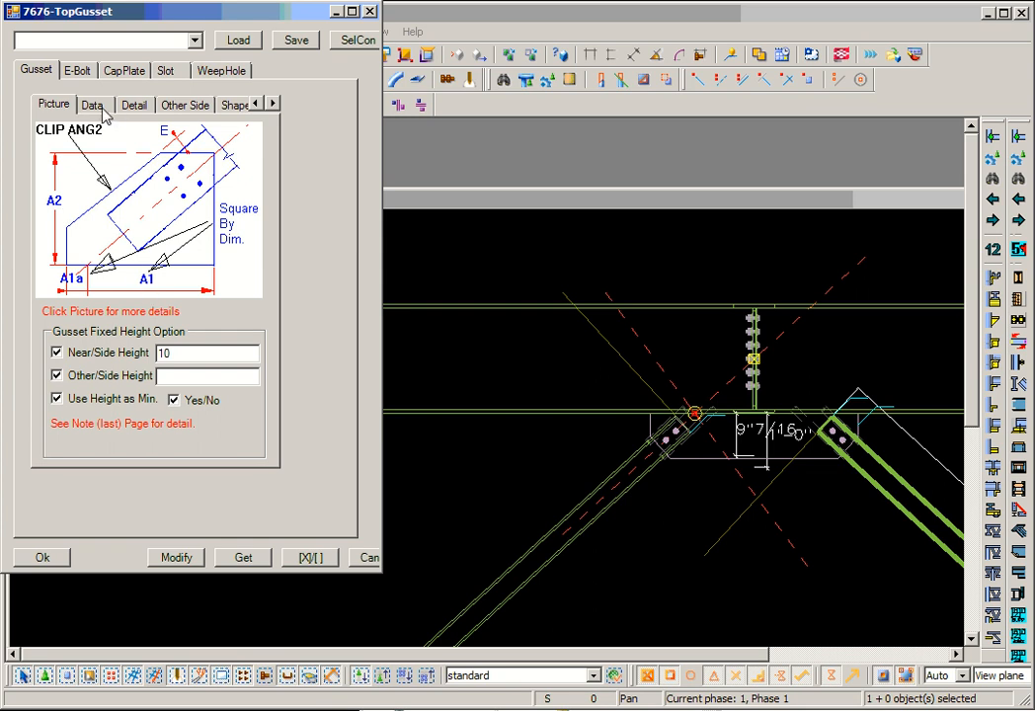
left_click(136, 106)
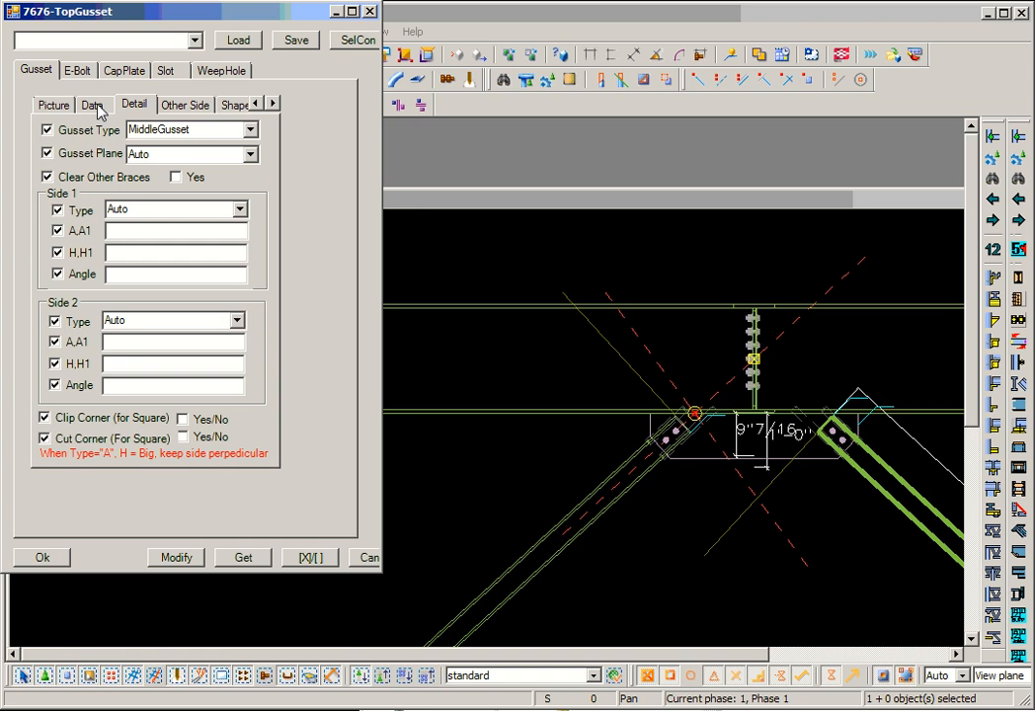
left_click(53, 105)
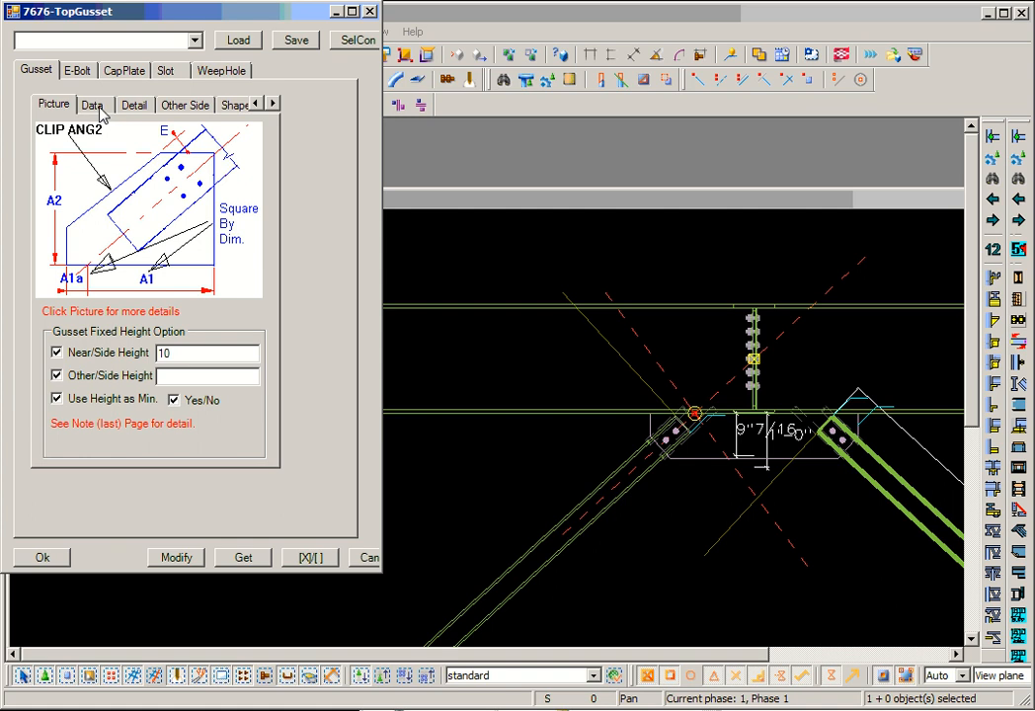
left_click(108, 163)
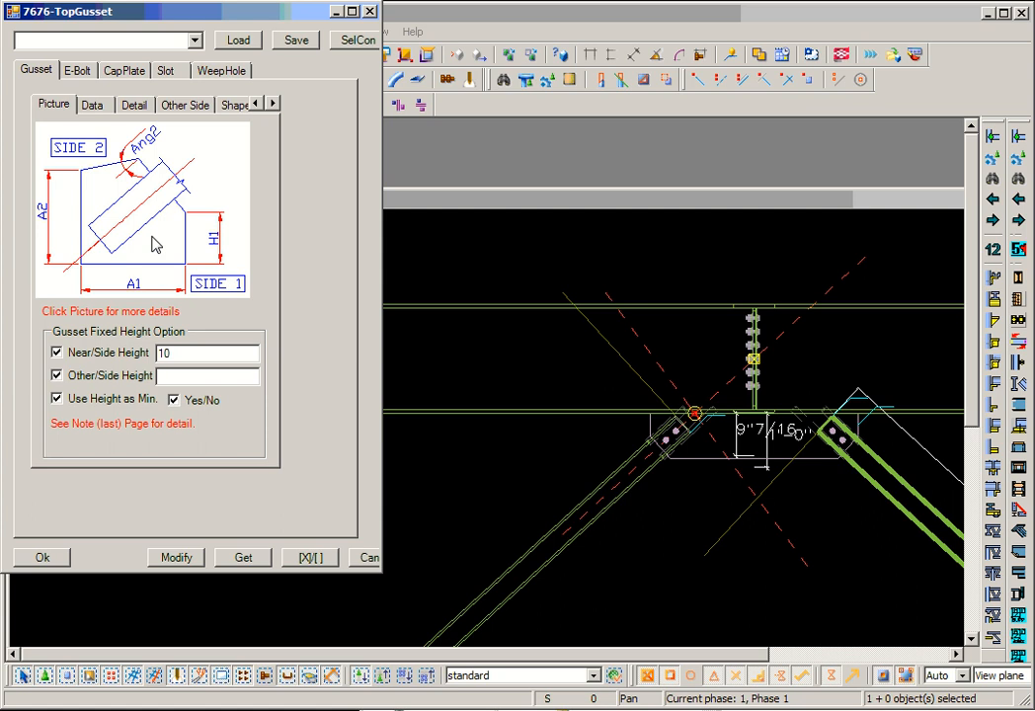
left_click(153, 244)
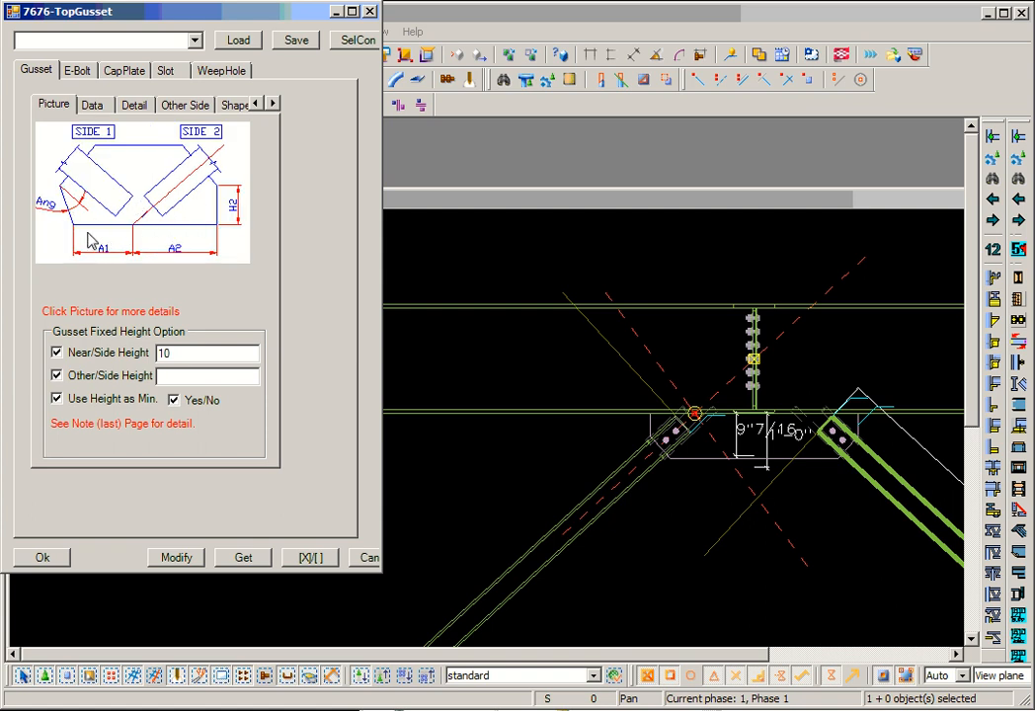
left_click(153, 224)
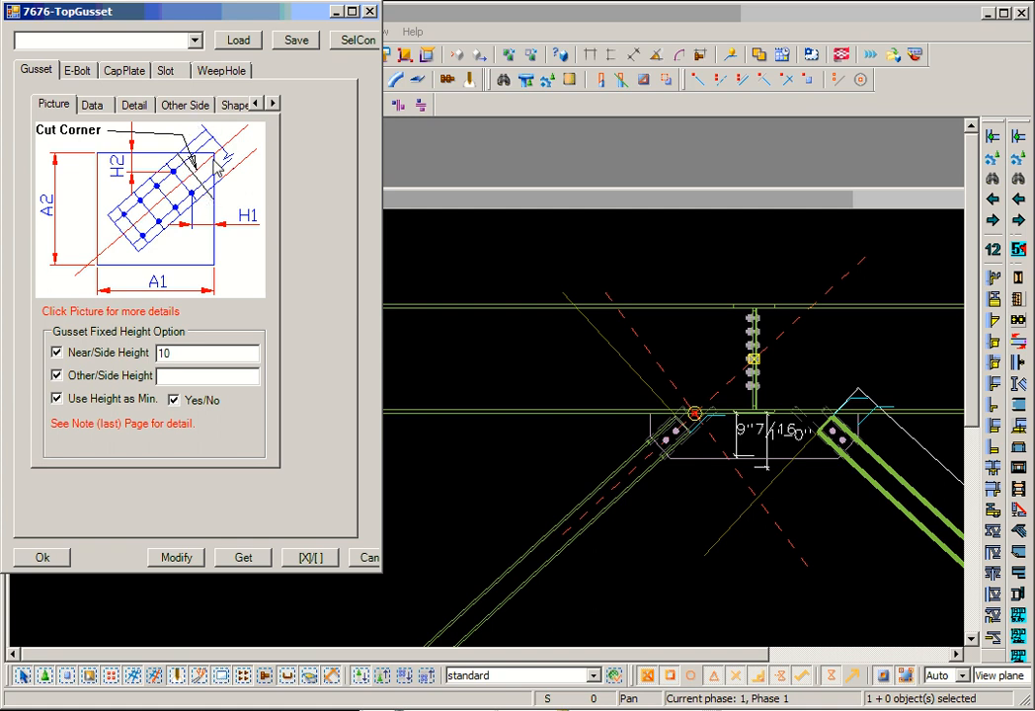
left_click(146, 150)
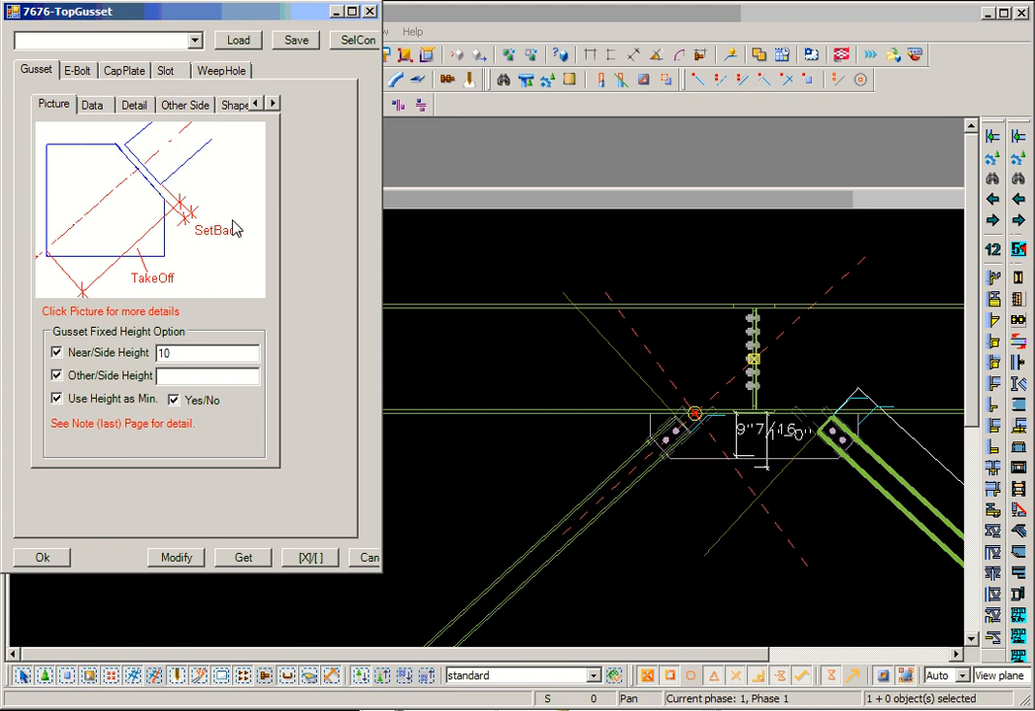
- Set the Brace 1 fitting option to SetBack, leaving its distance value blank
left_click(272, 103)
left_click(273, 103)
left_click(273, 103)
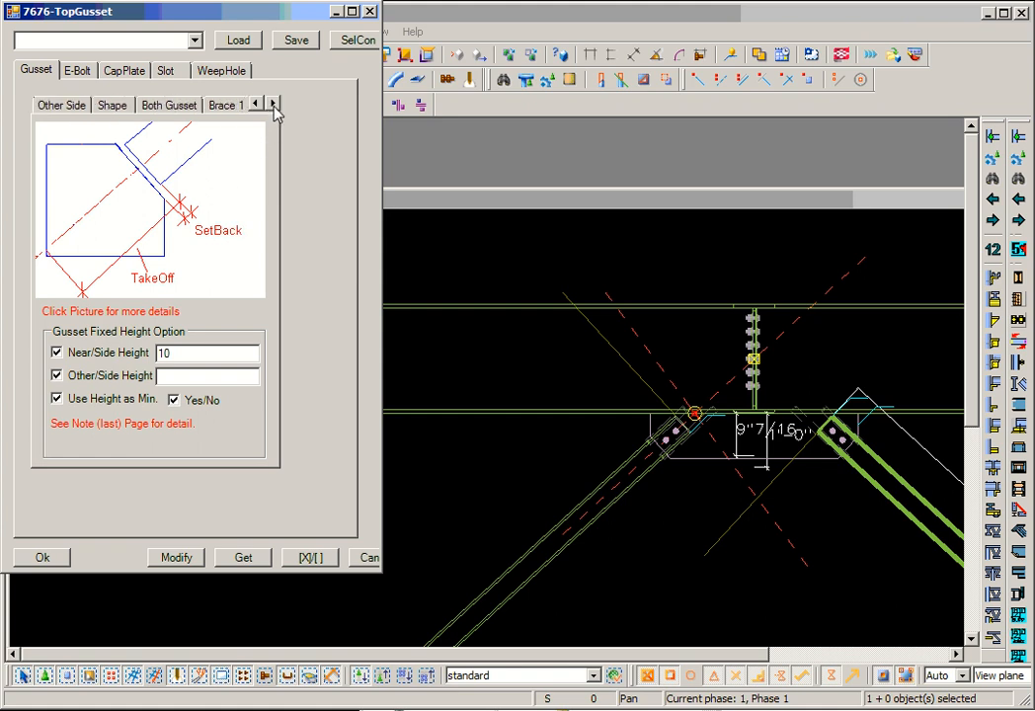
left_click(226, 105)
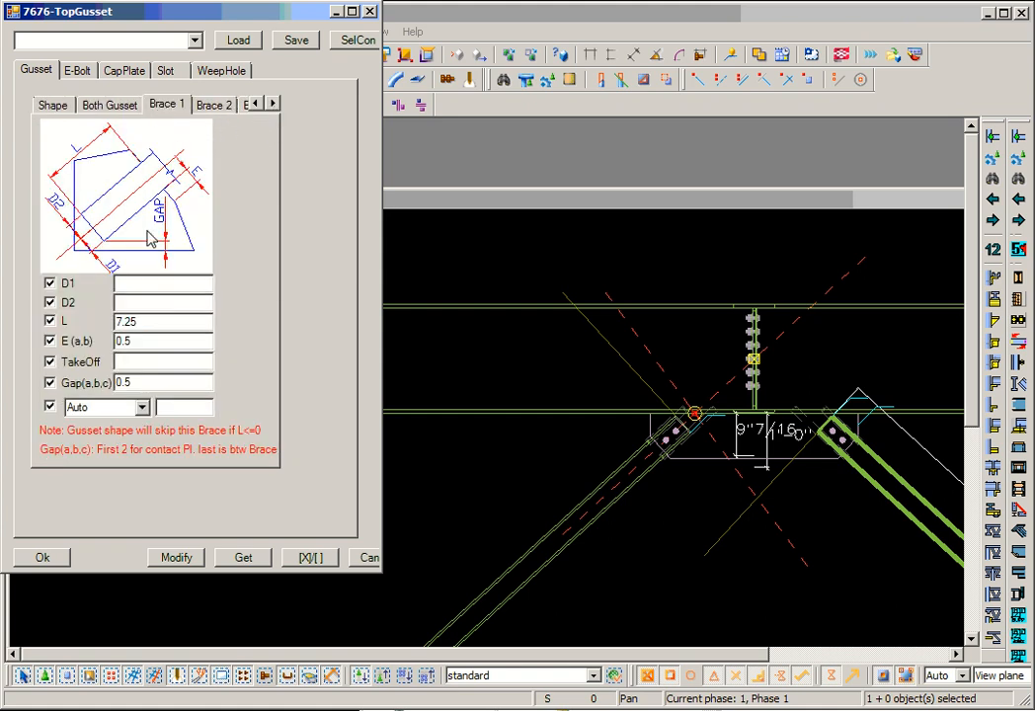
left_click(143, 408)
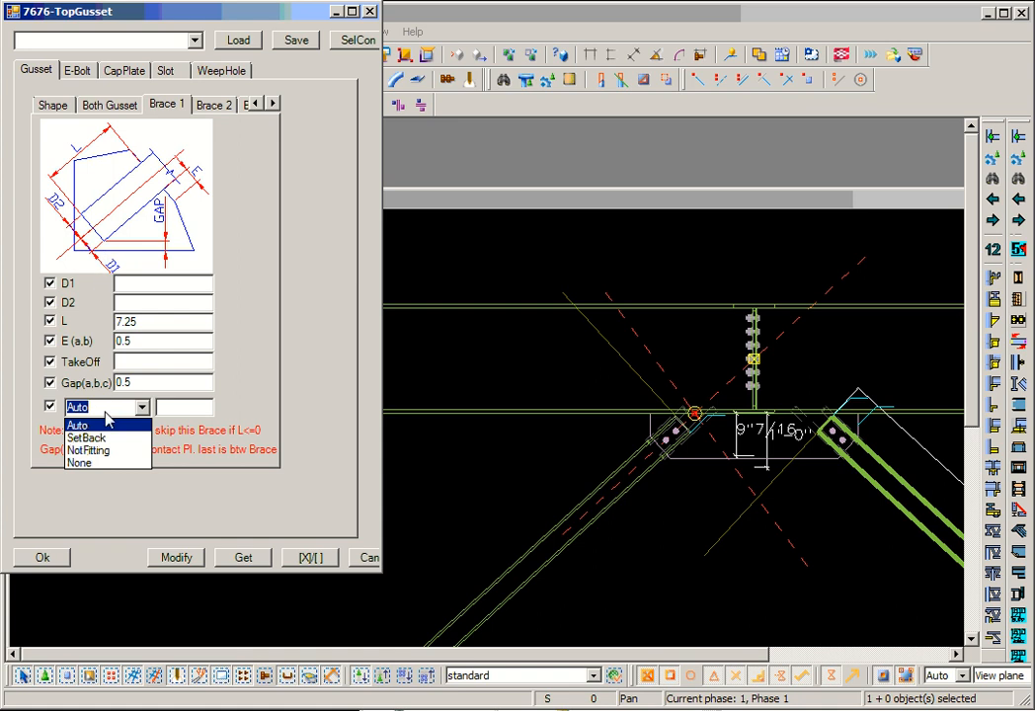
left_click(87, 438)
left_click(179, 410)
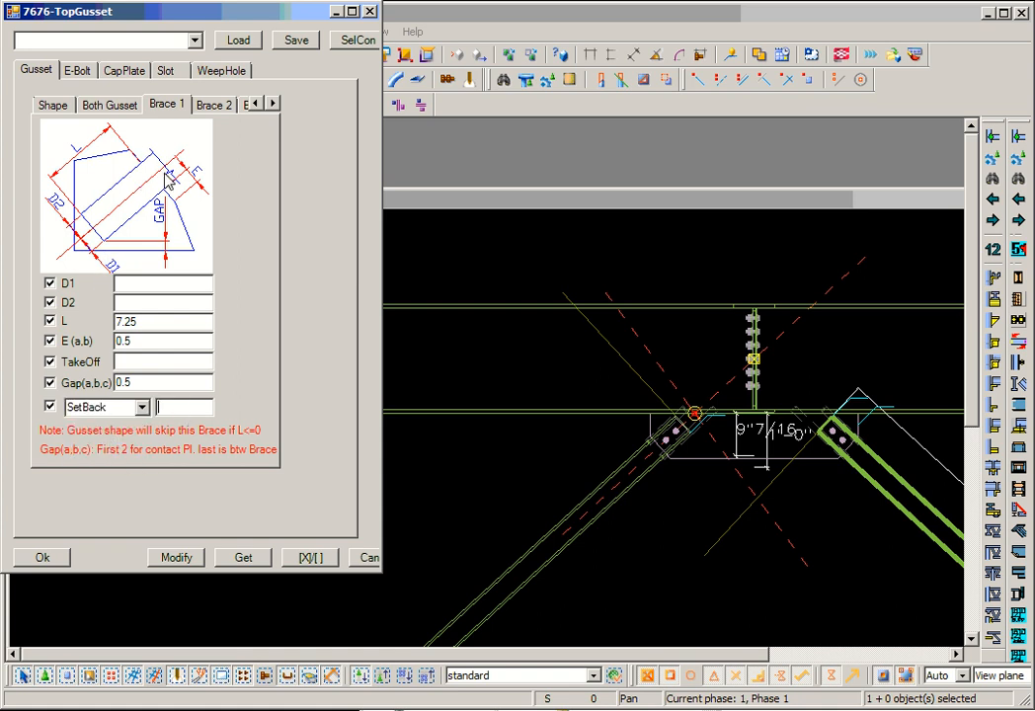
- Review the gusset's reference diagram, its Side 1 and Side 2 detail settings, and the Side 3 and Side 4 settings
left_click(256, 105)
left_click(256, 105)
left_click(256, 105)
left_click(256, 105)
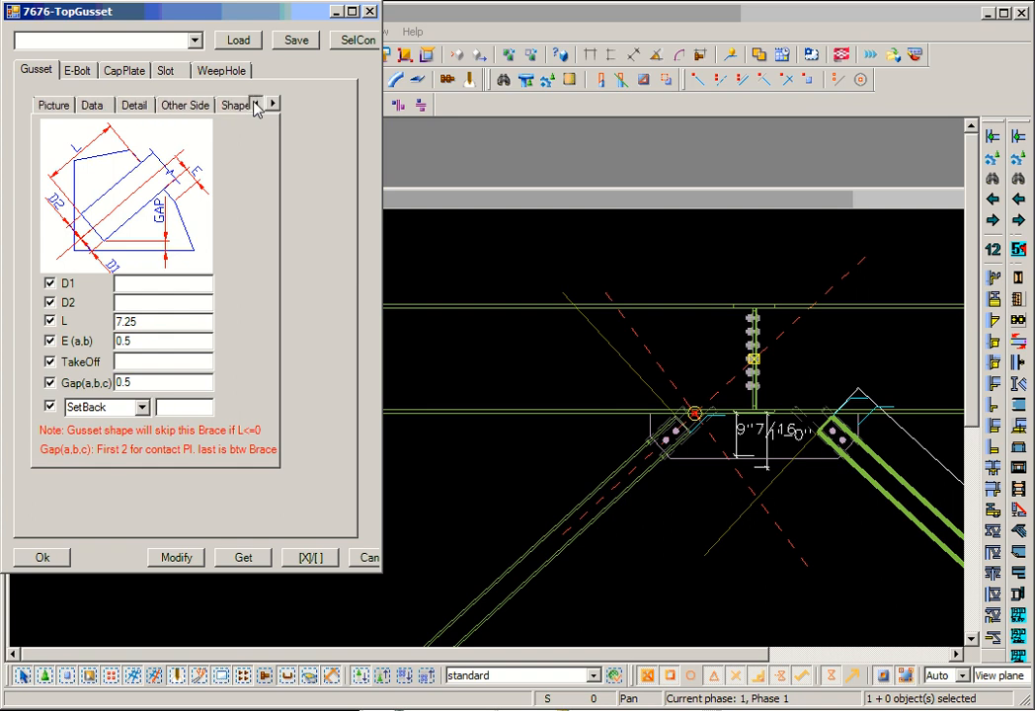
left_click(59, 102)
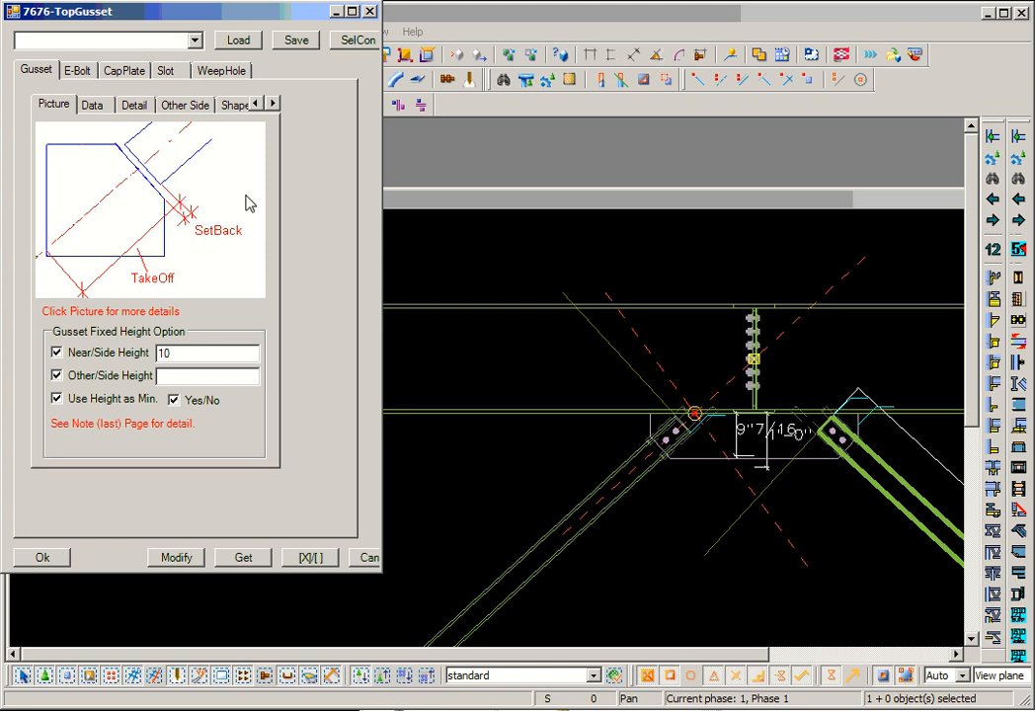
left_click(95, 106)
left_click(138, 106)
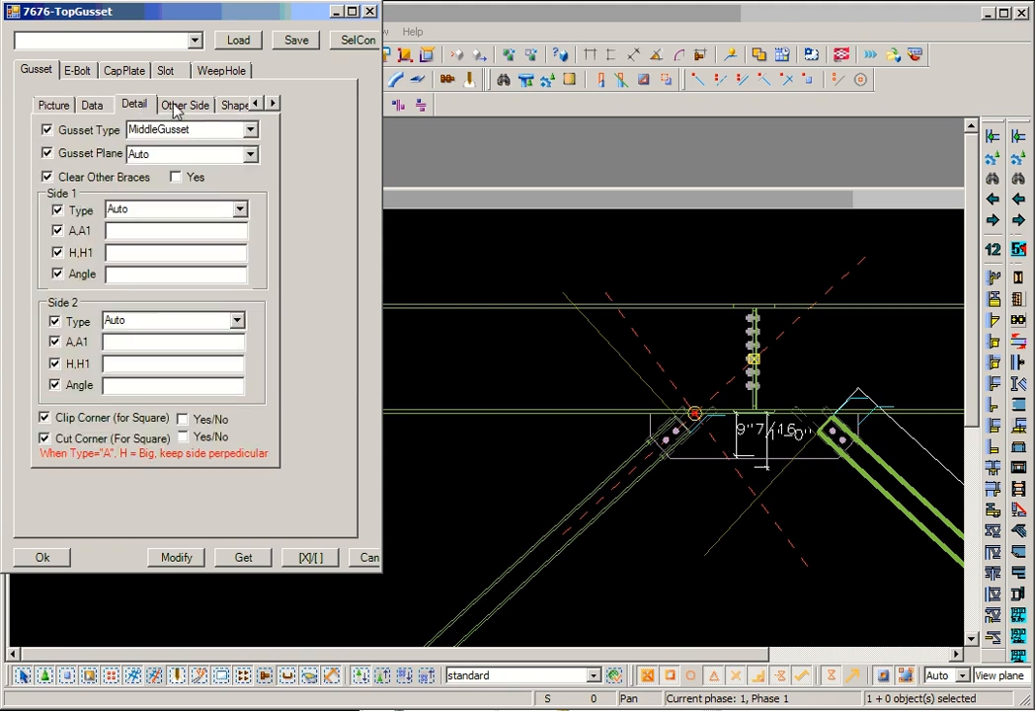
left_click(178, 106)
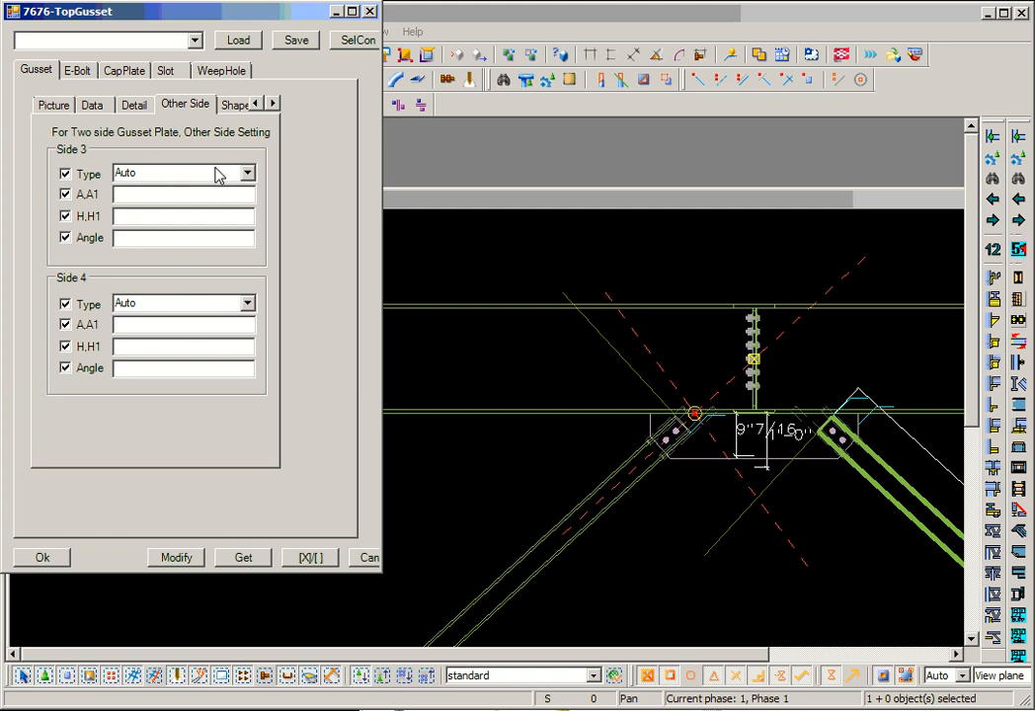
- Enable Shape Gusset with angles of 45 for braces 1 and 2, and apply it to the gusset
left_click(233, 106)
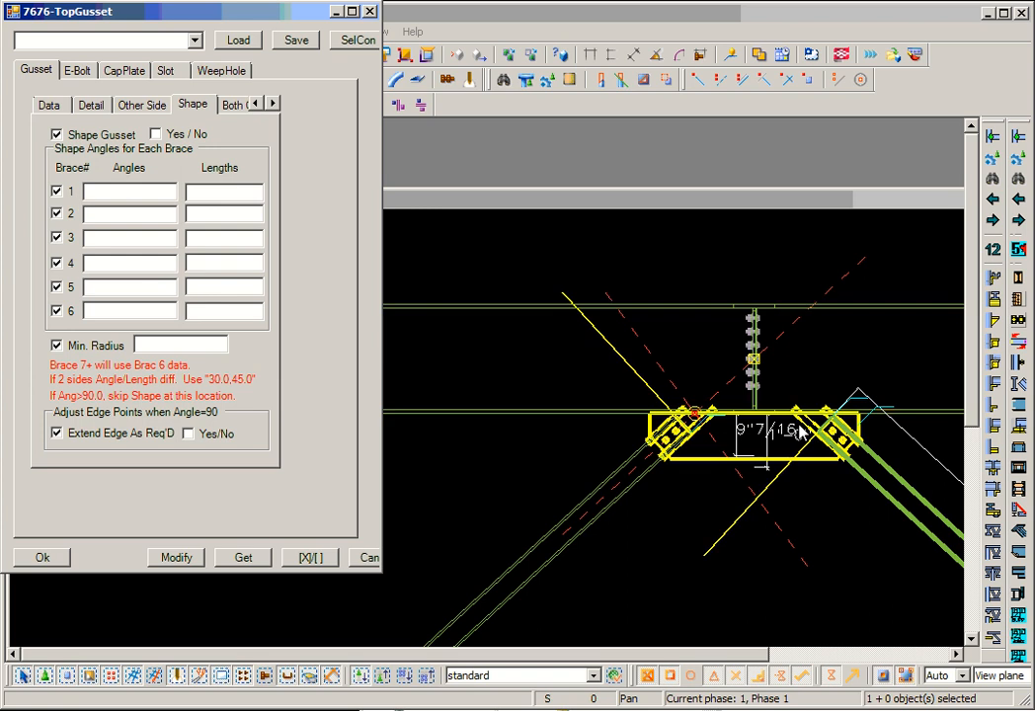
scroll(605, 404, "up", 3)
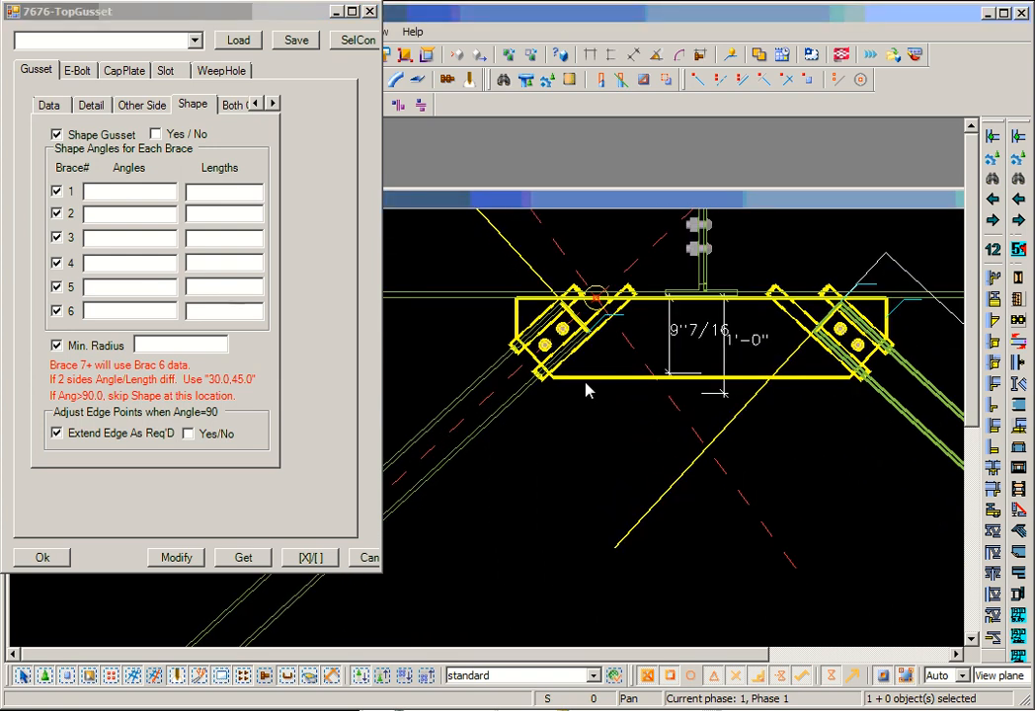
left_click(120, 197)
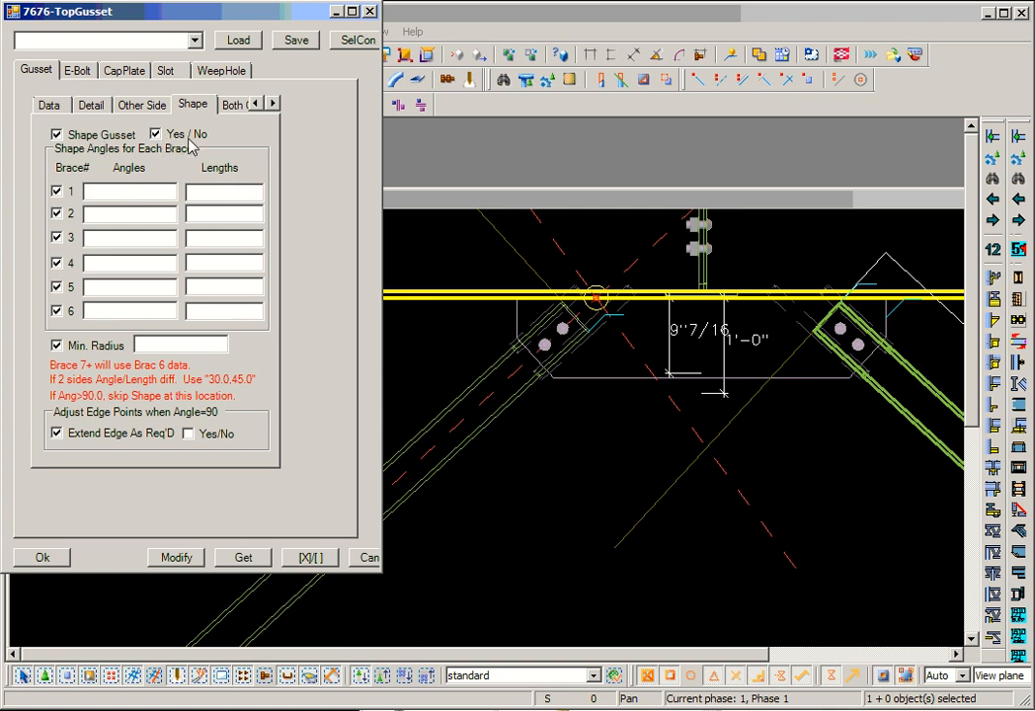
left_click(138, 222)
type("45")
left_click(168, 558)
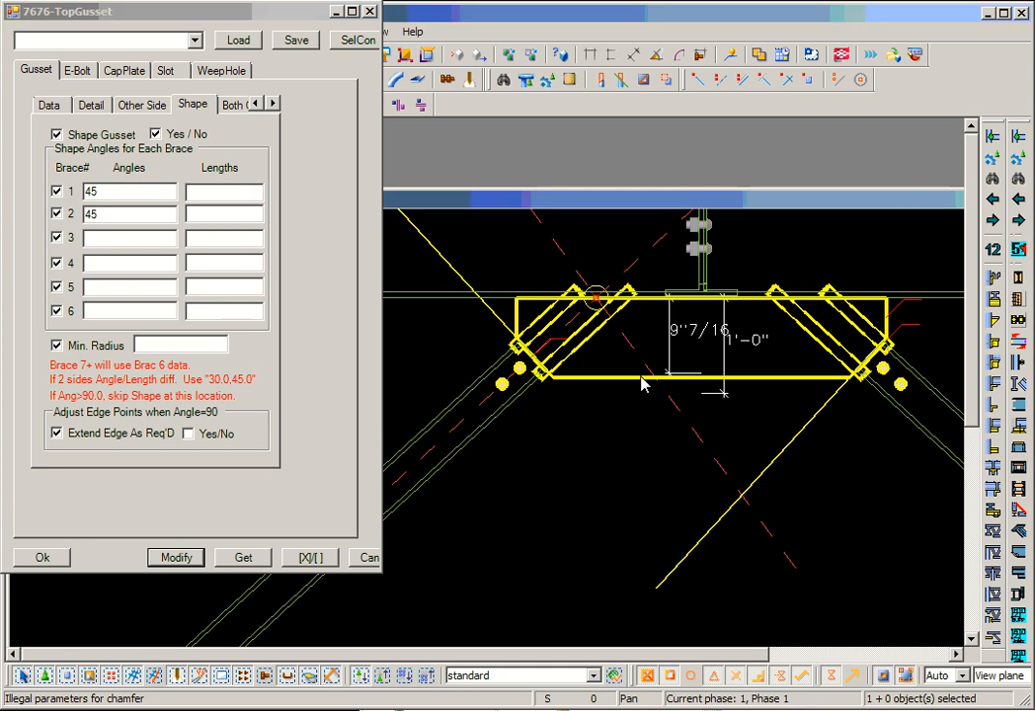
scroll(642, 391, "up", 3)
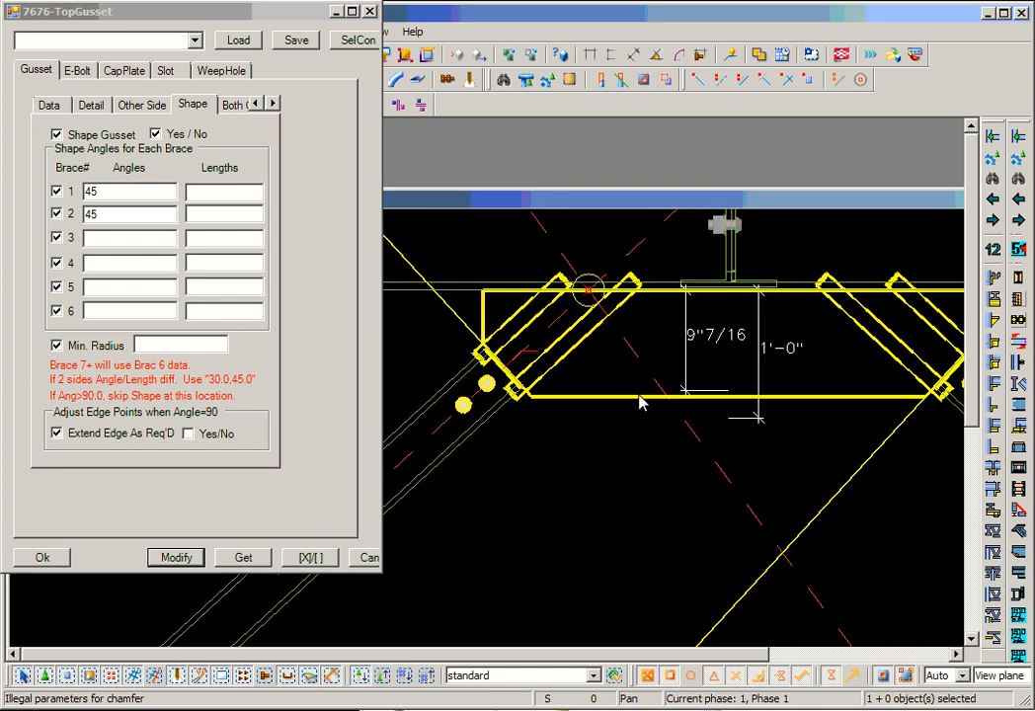
- Set the Brace 1 fitting option to Auto and apply the change to the connection
left_click(272, 106)
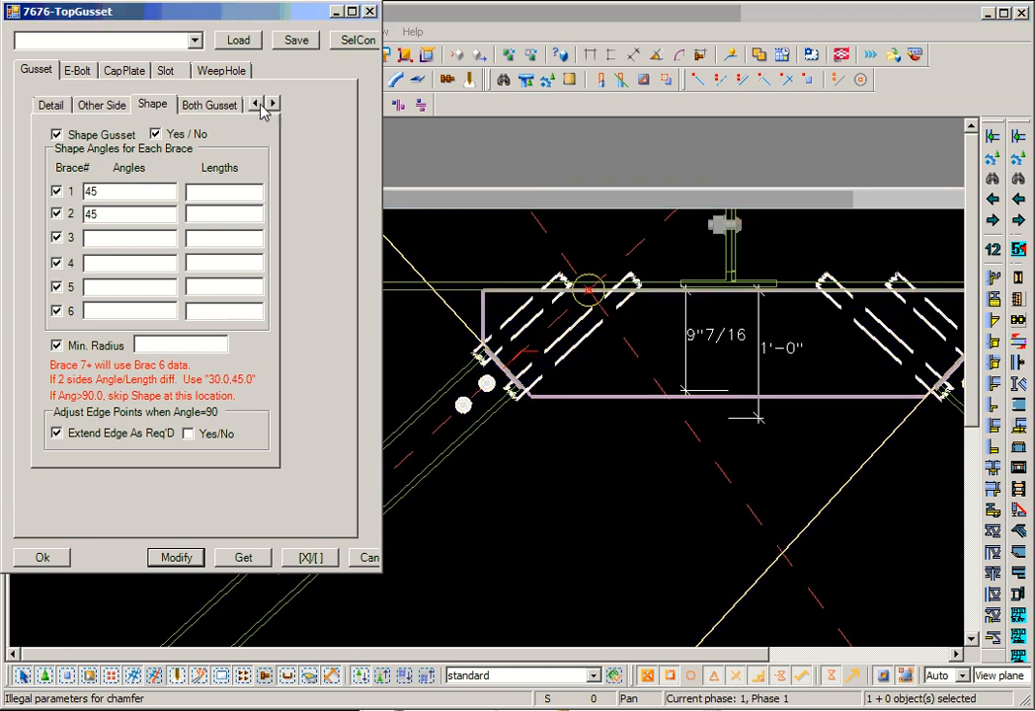
left_click(261, 106)
left_click(261, 106)
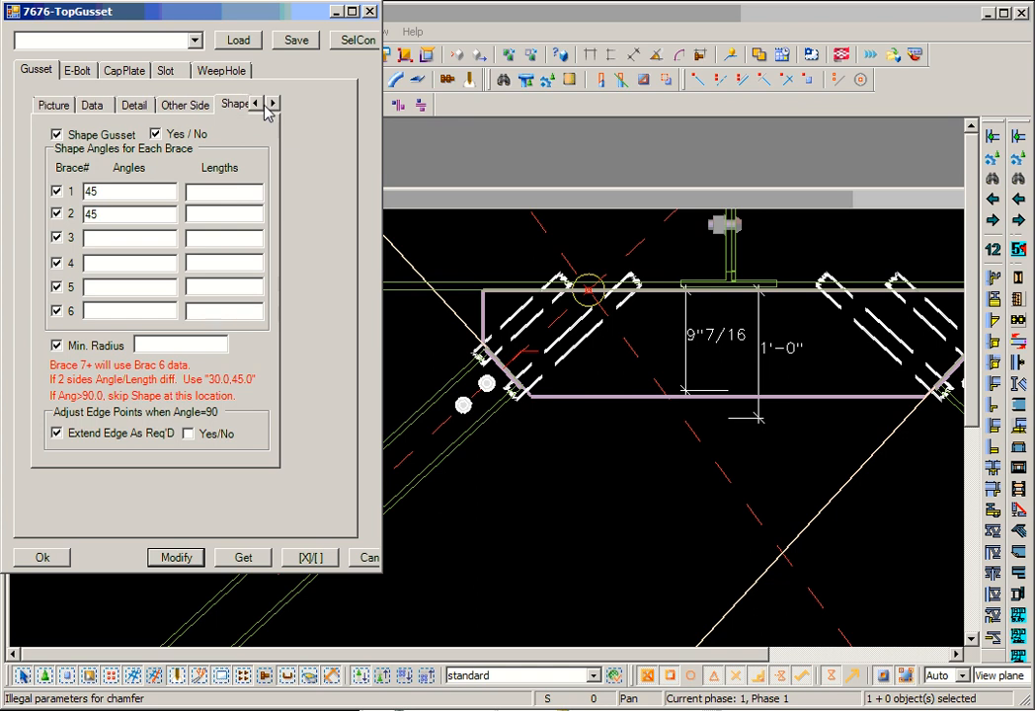
left_click(272, 106)
left_click(272, 106)
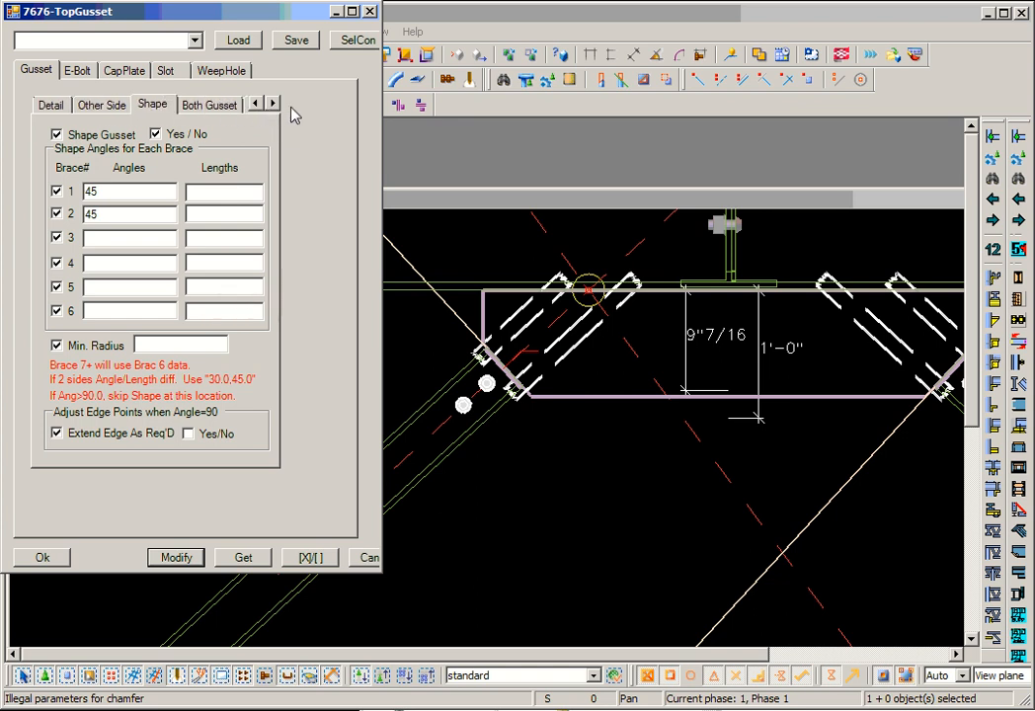
left_click(271, 106)
left_click(220, 108)
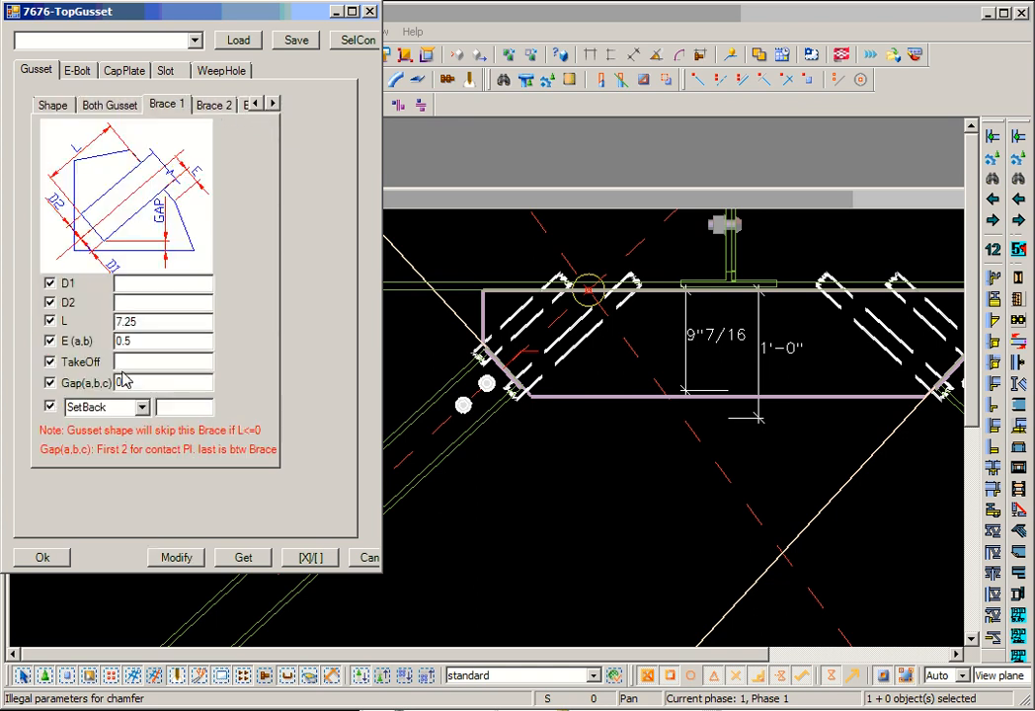
left_click(143, 408)
left_click(98, 423)
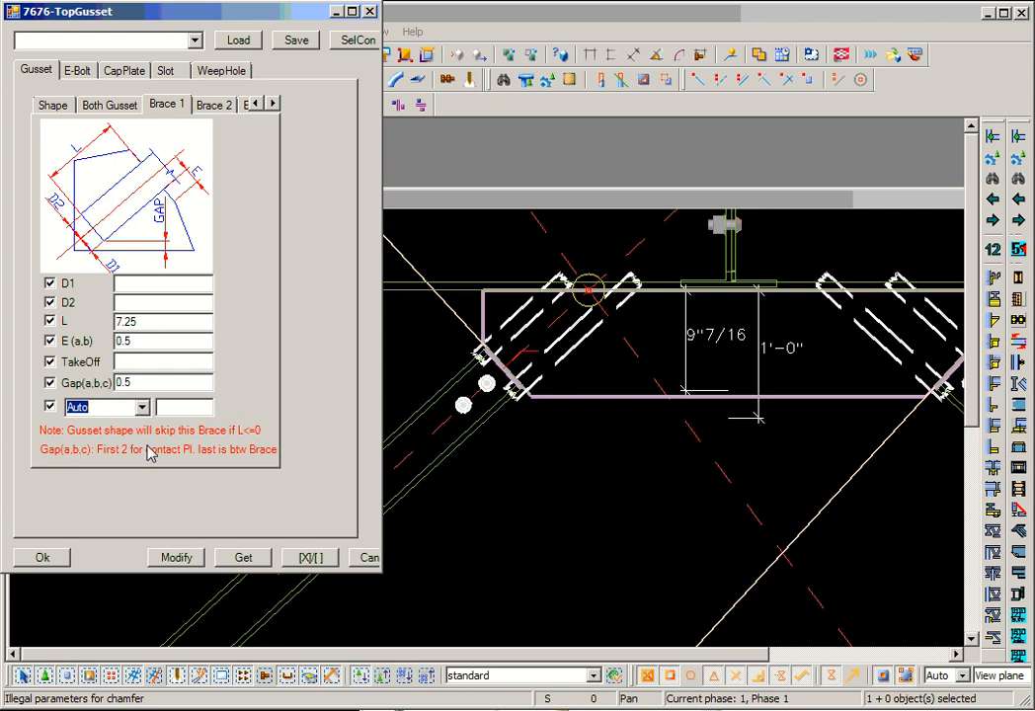
left_click(176, 559)
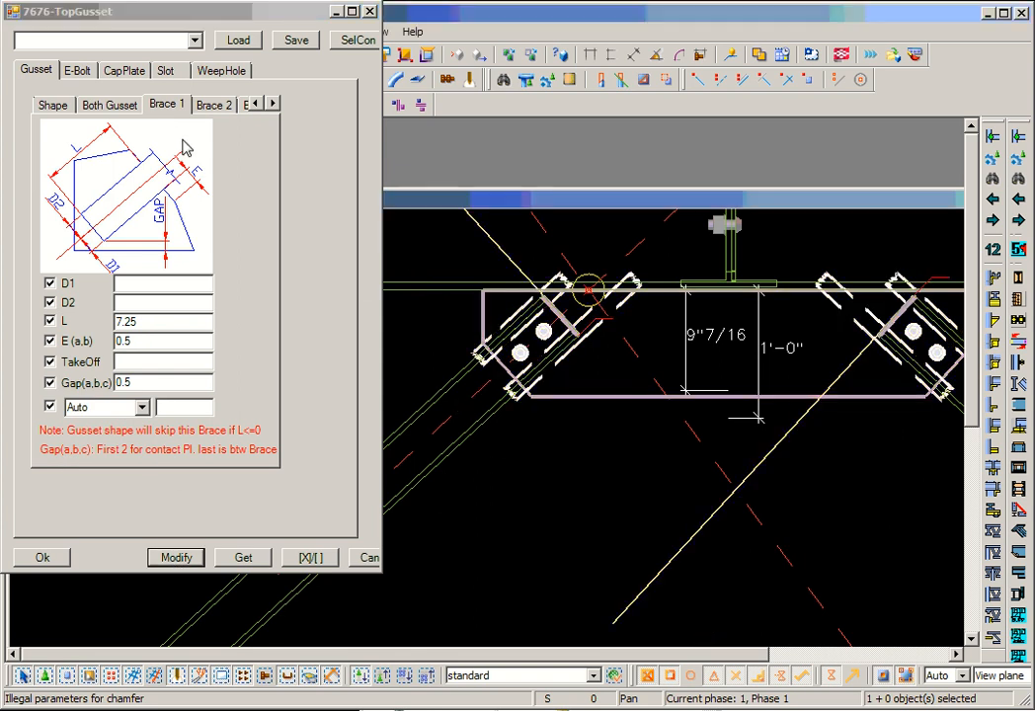
- Set two-sided shape angles of 45,45 for braces 1 and 2 and apply them to the gusset
left_click(253, 104)
left_click(254, 105)
left_click(253, 105)
left_click(253, 104)
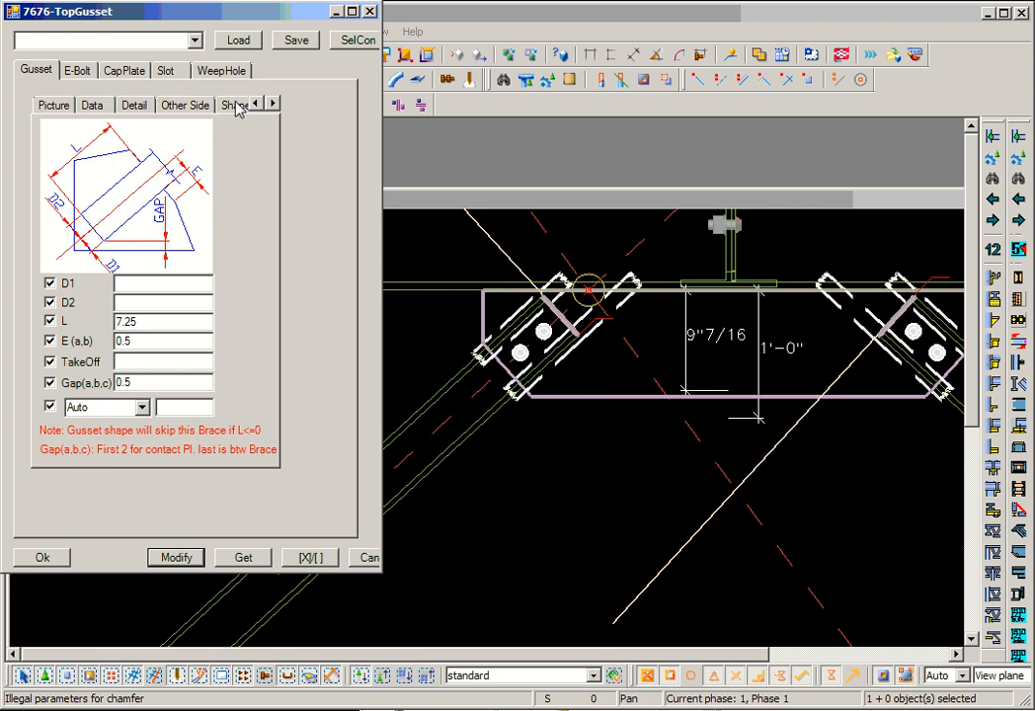
left_click(252, 104)
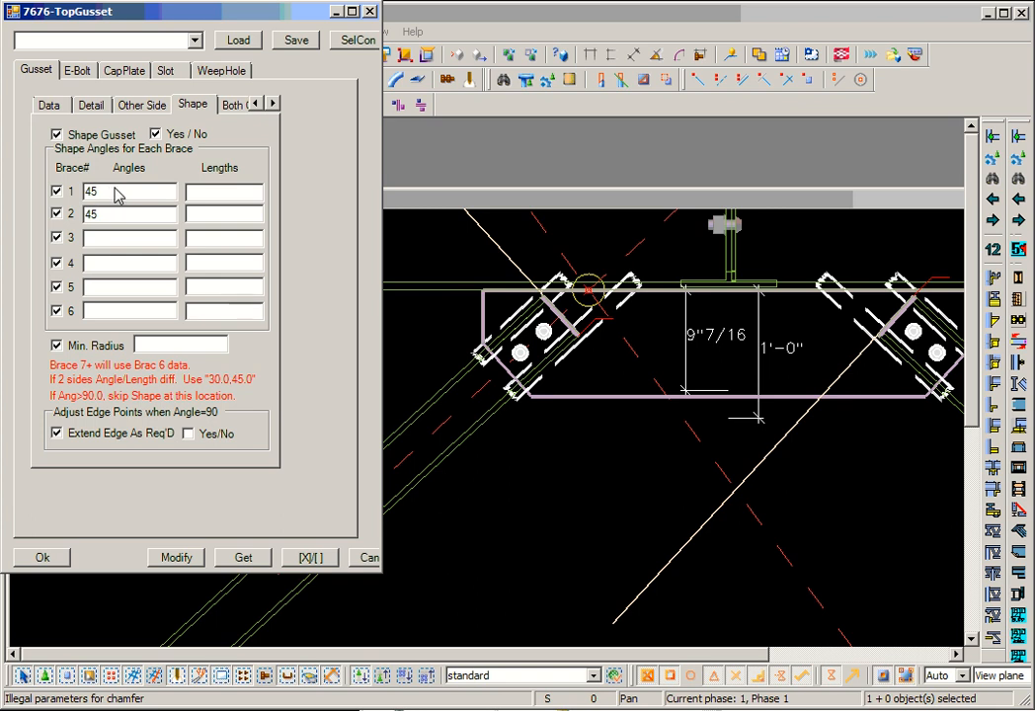
left_click(111, 216)
left_click(196, 559)
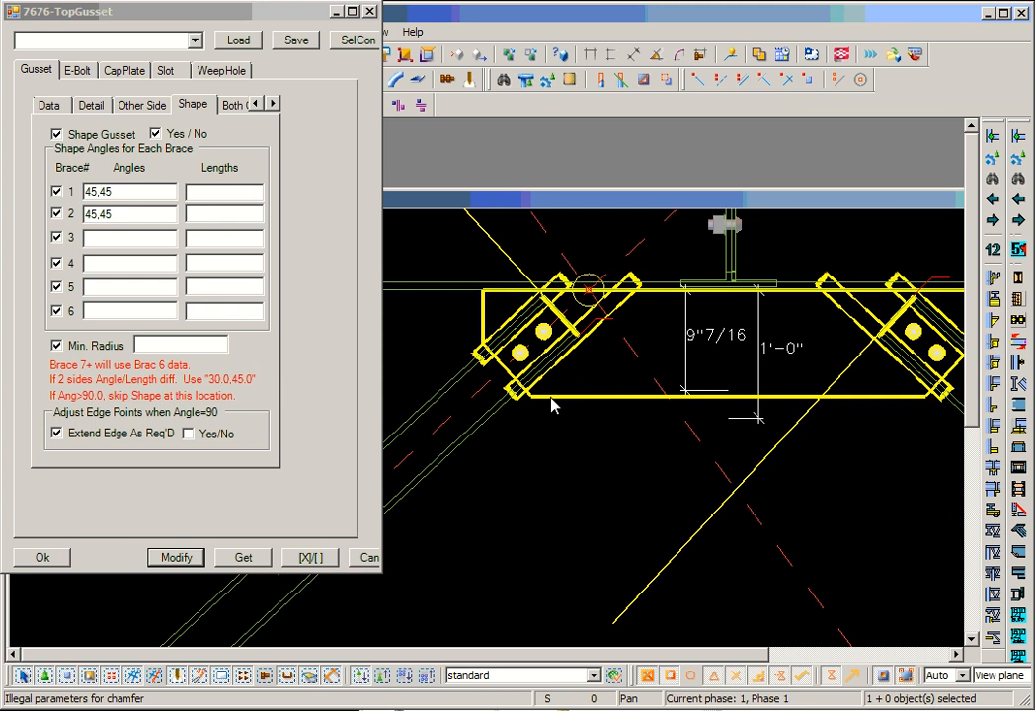
middle_click_drag(551, 405, 493, 419)
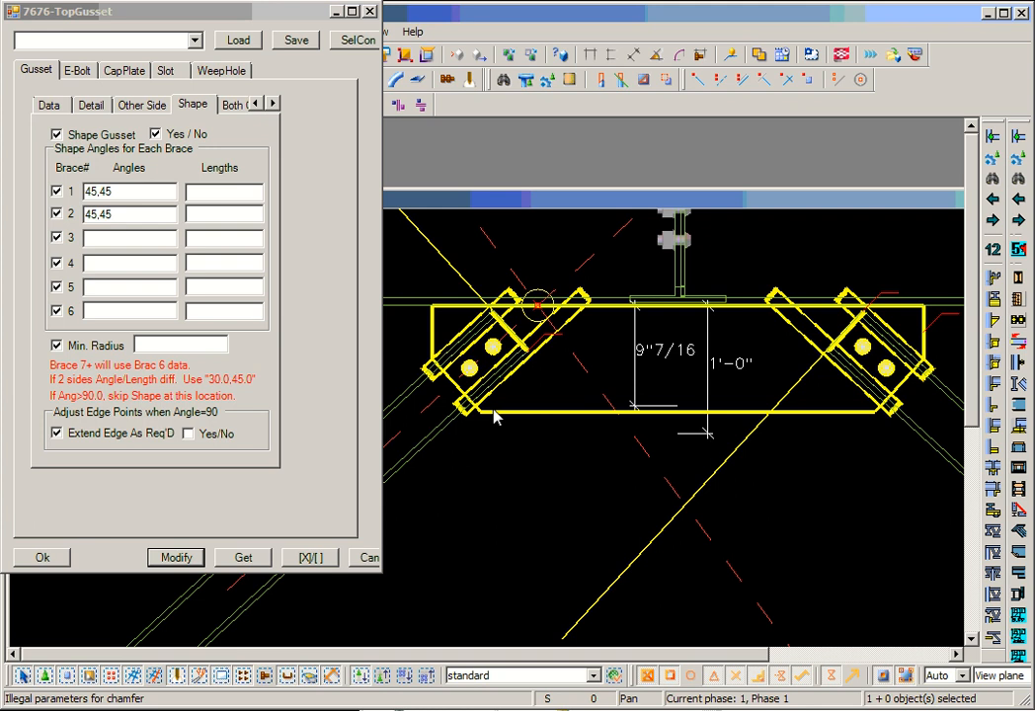
- Clear the Near/Side Height value, turn off Use Height as Min., apply the changes, and inspect the gusset's lower edge
left_click(255, 107)
left_click(55, 103)
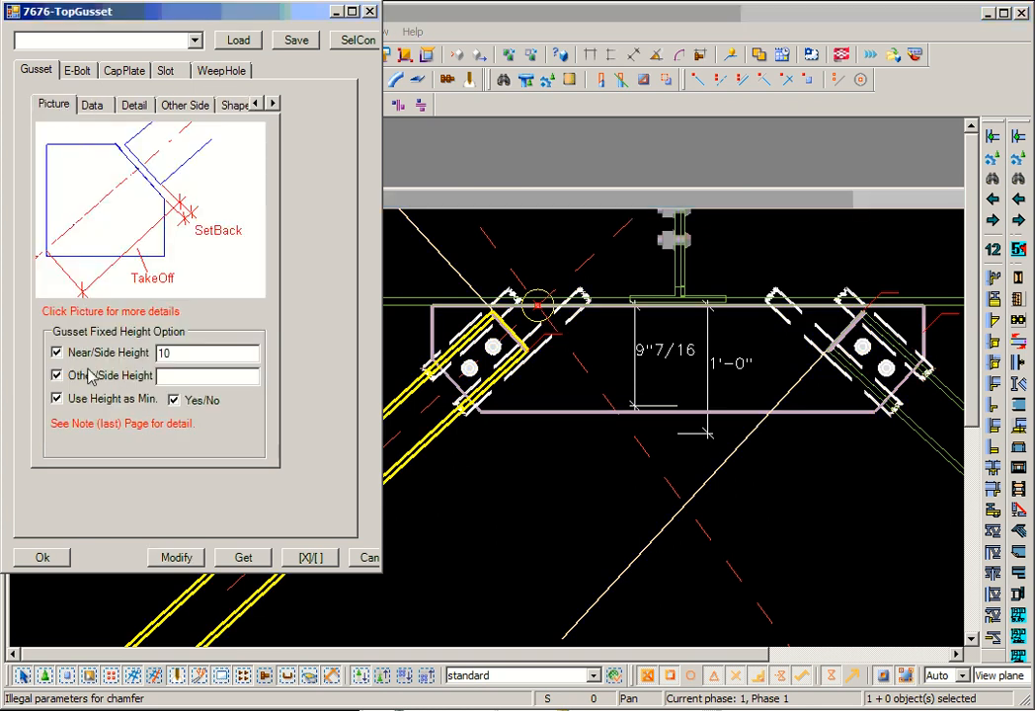
double_click(197, 353)
key("Delete")
left_click(175, 400)
left_click(178, 558)
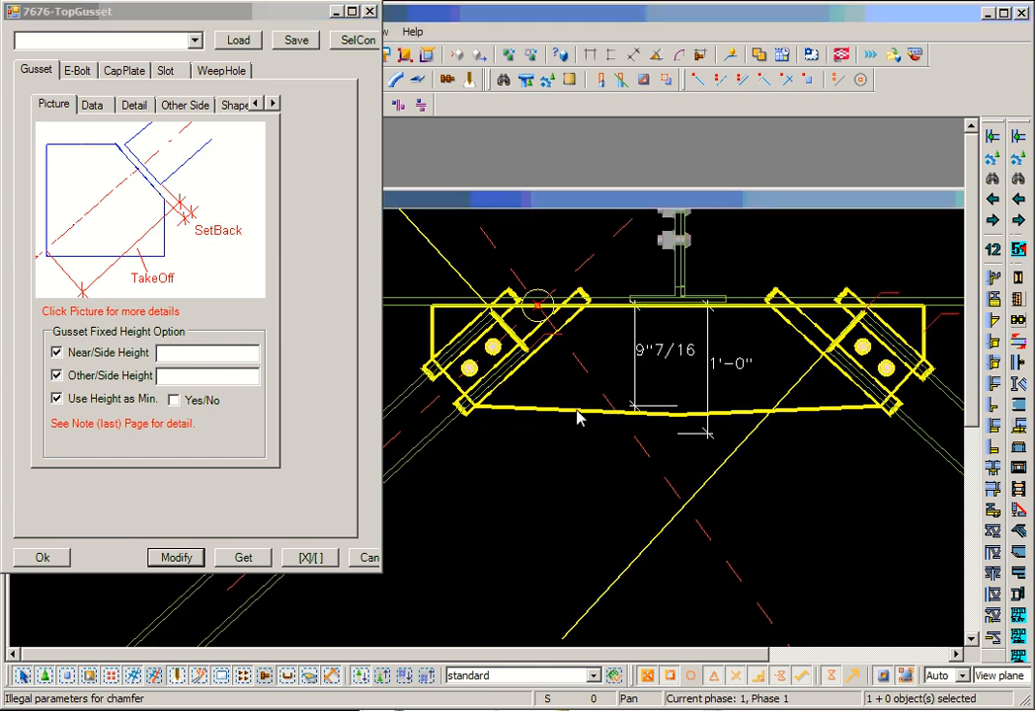
scroll(581, 415, "up", 2)
middle_click_drag(579, 406, 662, 402)
scroll(663, 402, "down", 2)
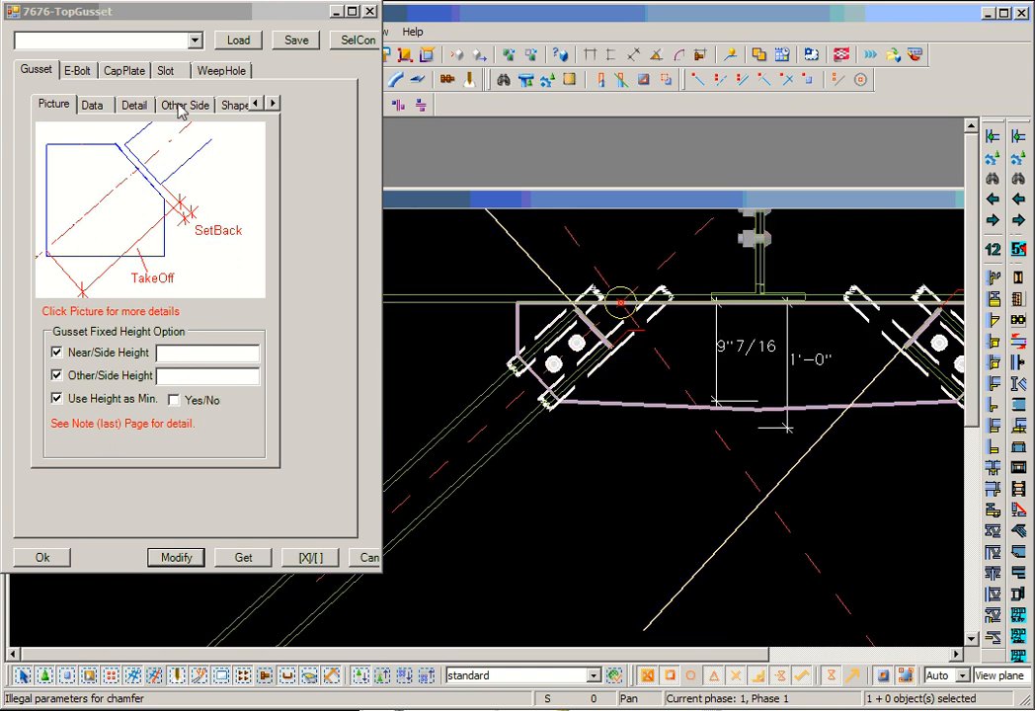
- Set the shape angles for braces 1 and 2 to 30 and apply them to the gusset
left_click(237, 106)
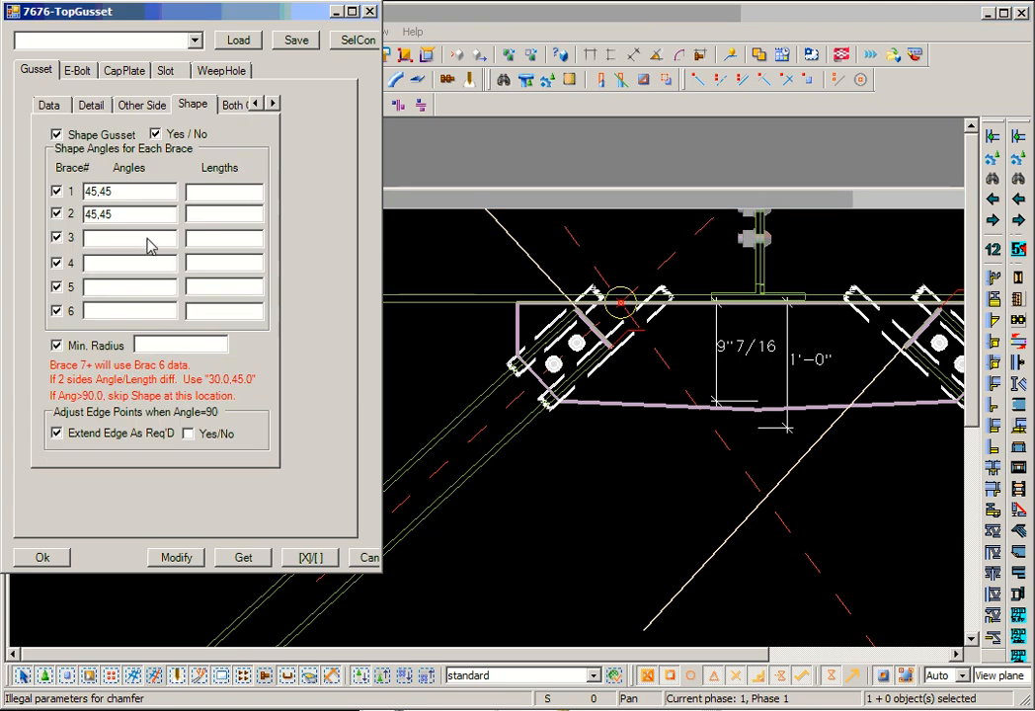
left_click_drag(110, 213, 0, 225)
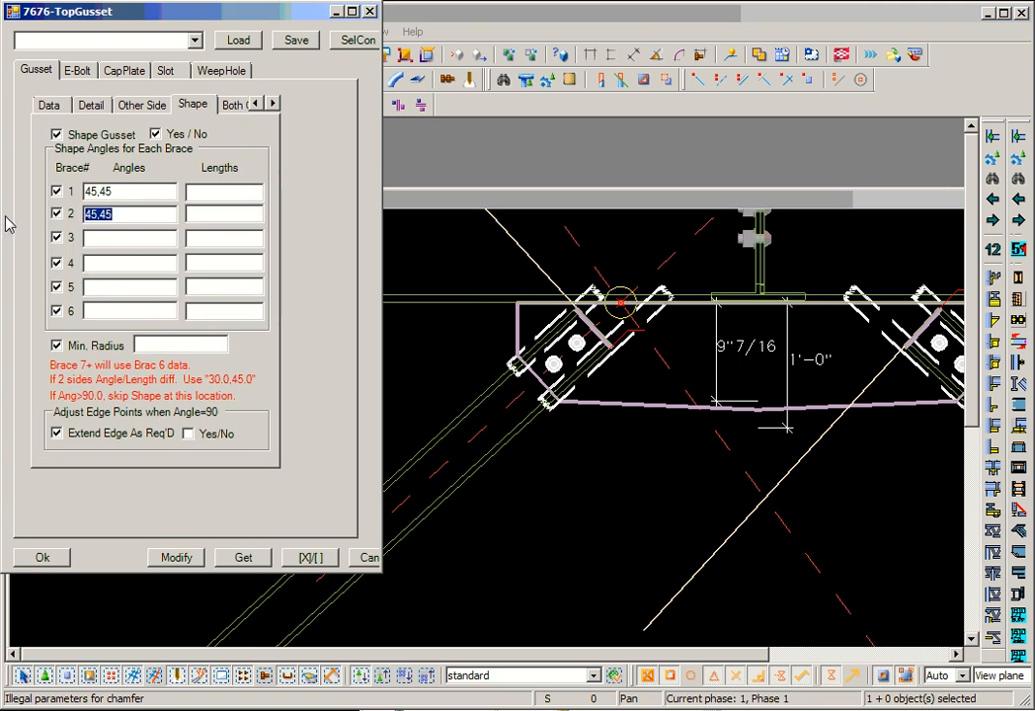
type("30")
left_click_drag(102, 191, 5, 208)
type("30")
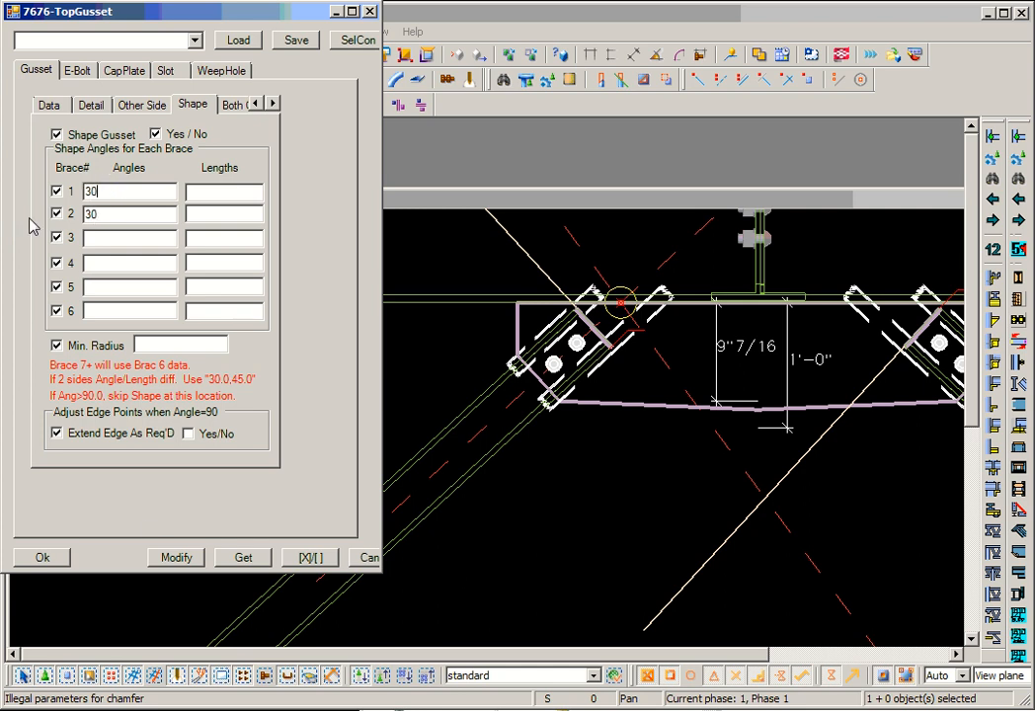
left_click(178, 558)
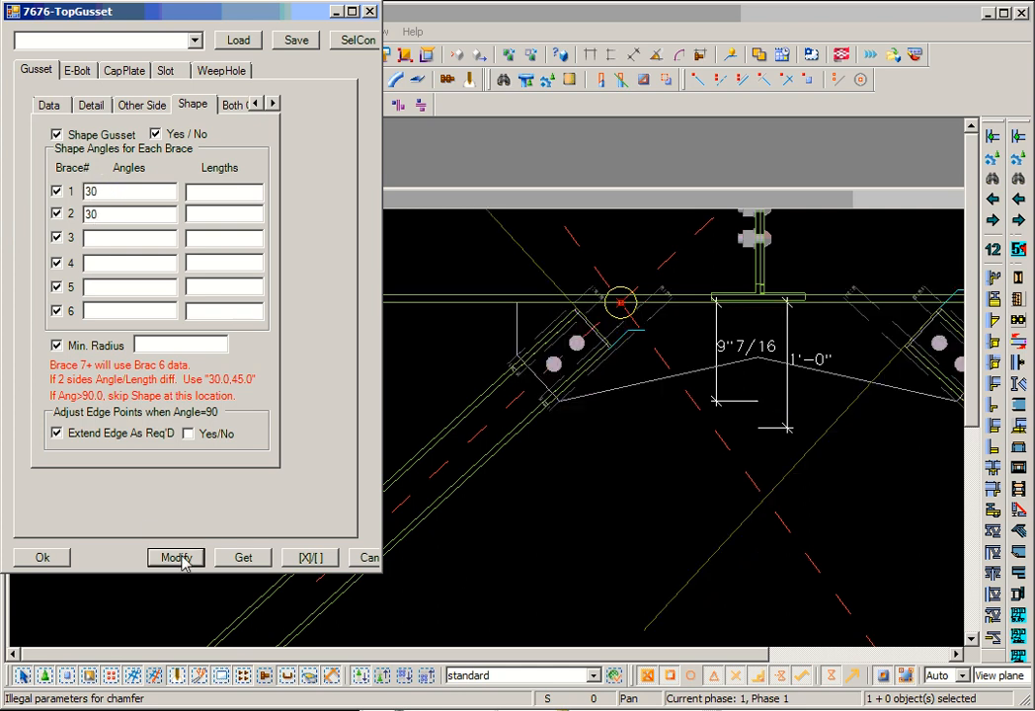
scroll(586, 395, "down", 1)
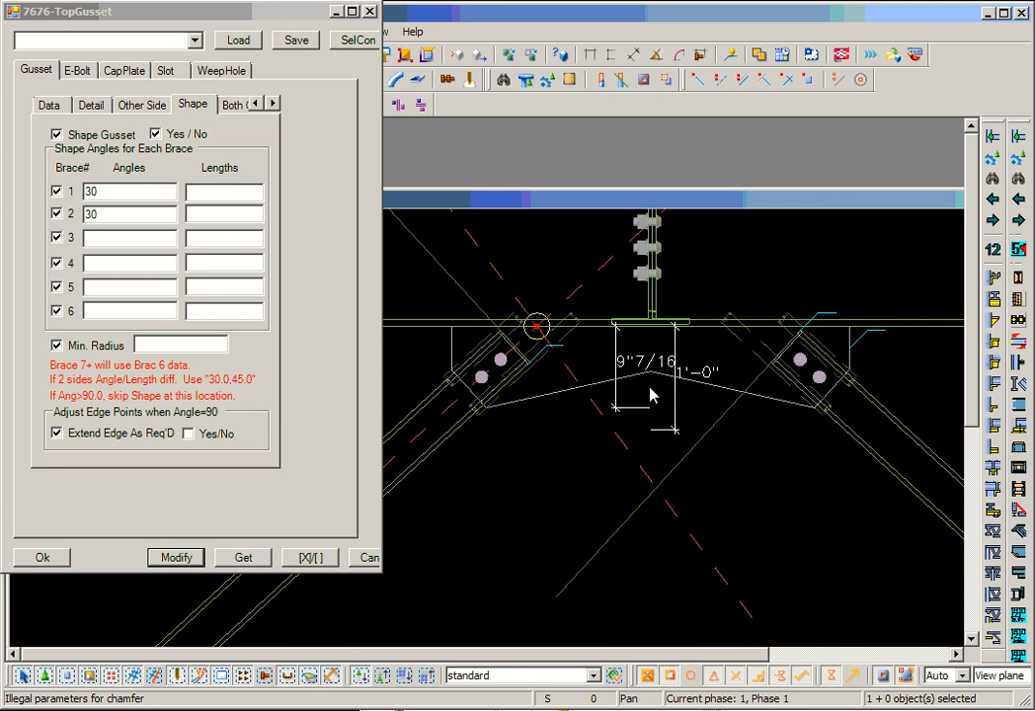
- Set the shape lengths for braces 1 and 2 to 6 and apply them to the gusset
left_click(215, 196)
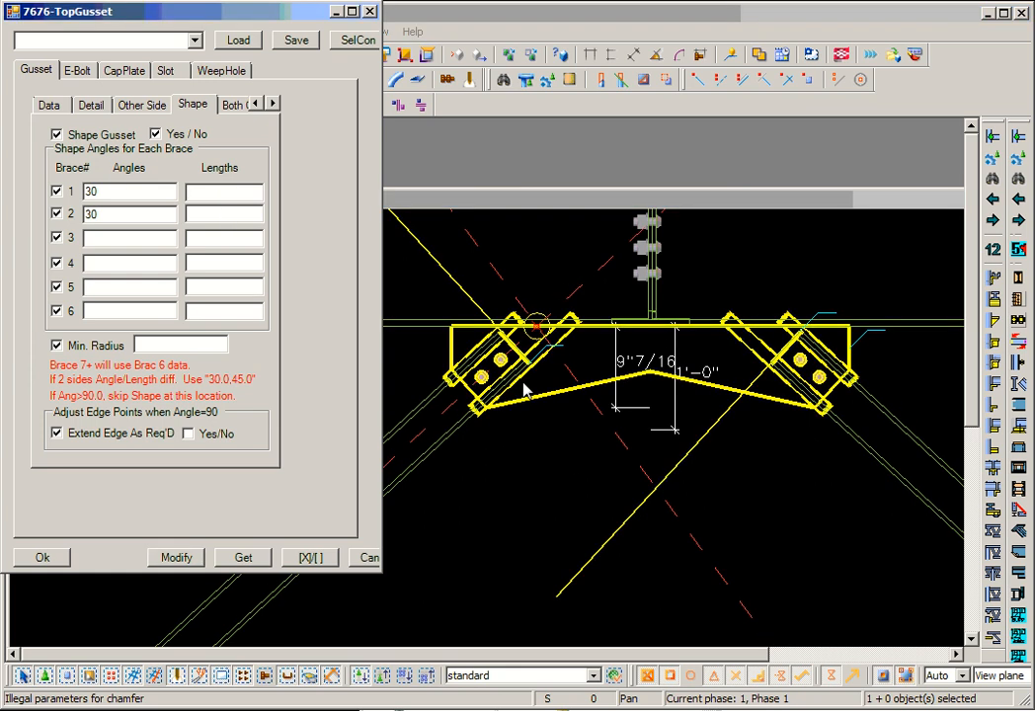
type("6")
left_click(209, 216)
type("6")
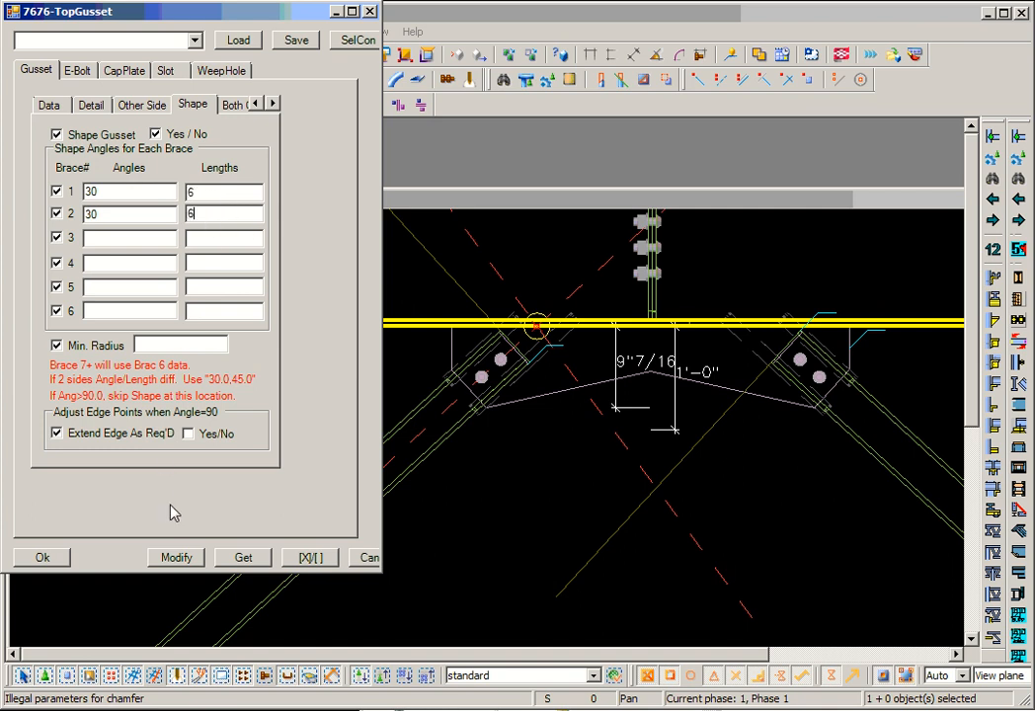
left_click(178, 559)
- Add a construction line from the bend in the gusset's lower edge to the lower side of the left brace
middle_click_drag(480, 465, 576, 482)
scroll(575, 481, "up", 2)
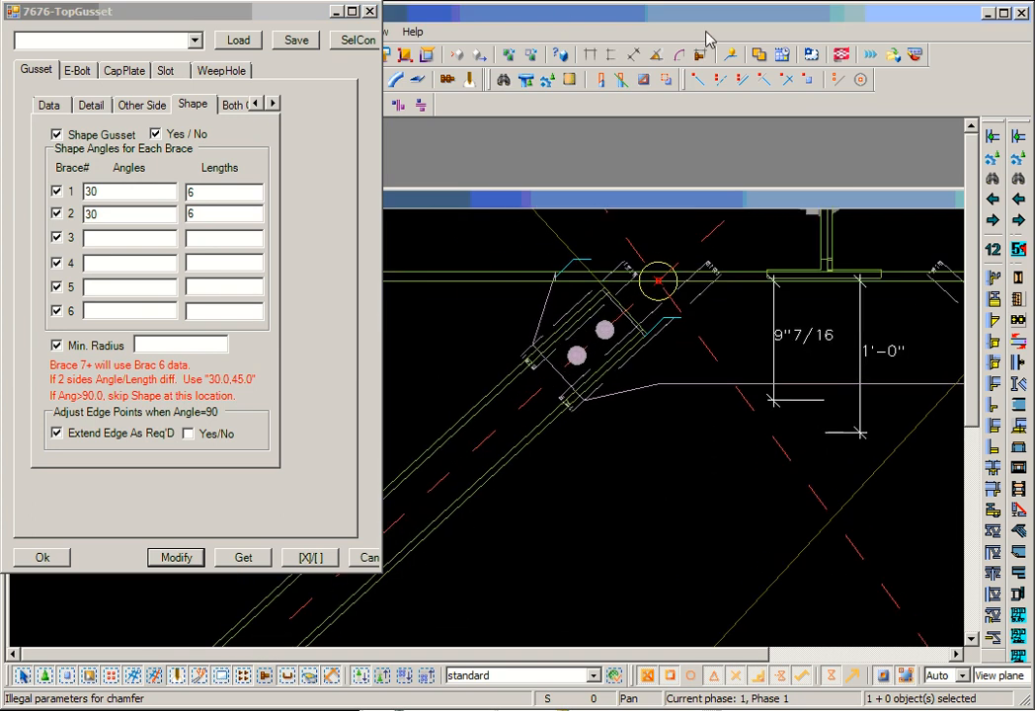
left_click(837, 79)
left_click(674, 392)
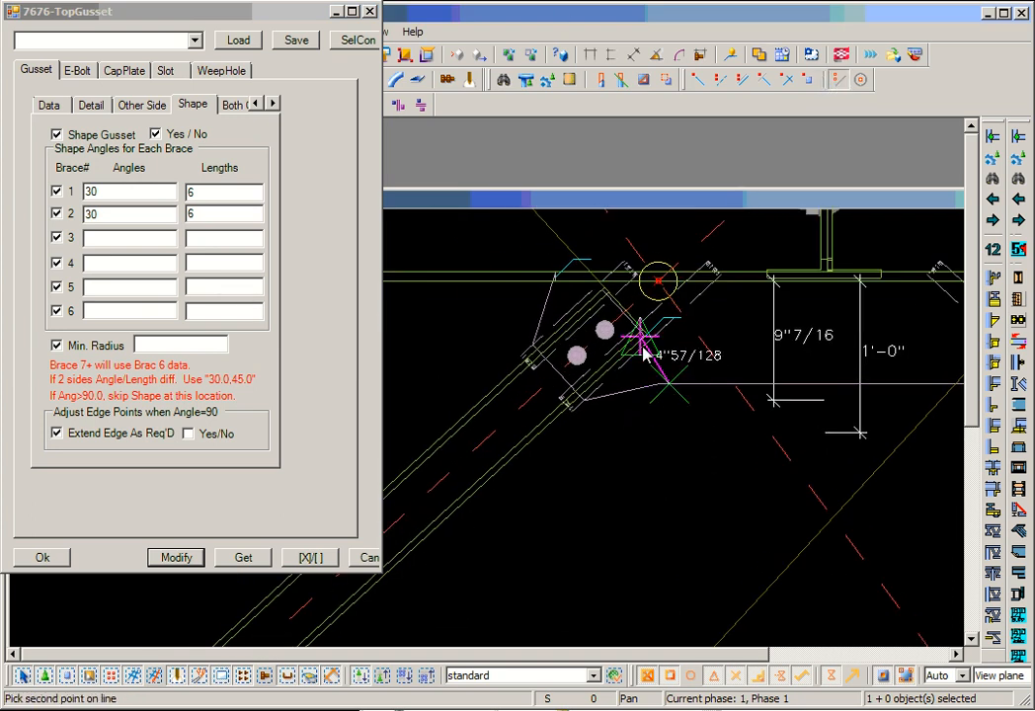
left_click(628, 351)
scroll(676, 435, "up", 1)
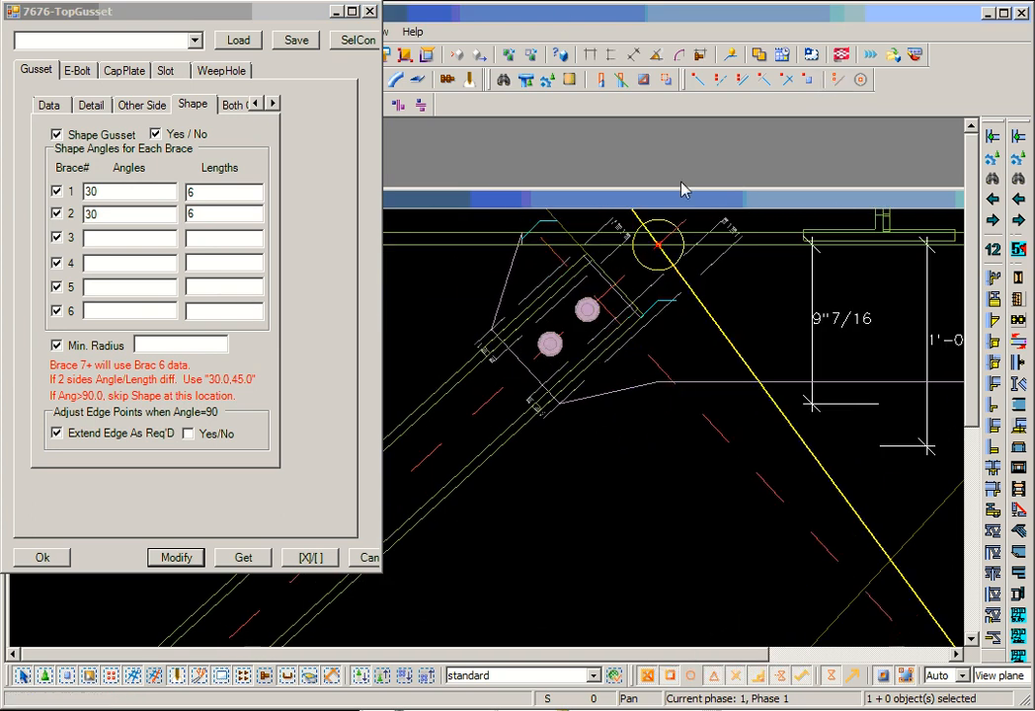
- Dimension the distance along the left brace from the gusset's lower corner to the new construction line
left_click(630, 56)
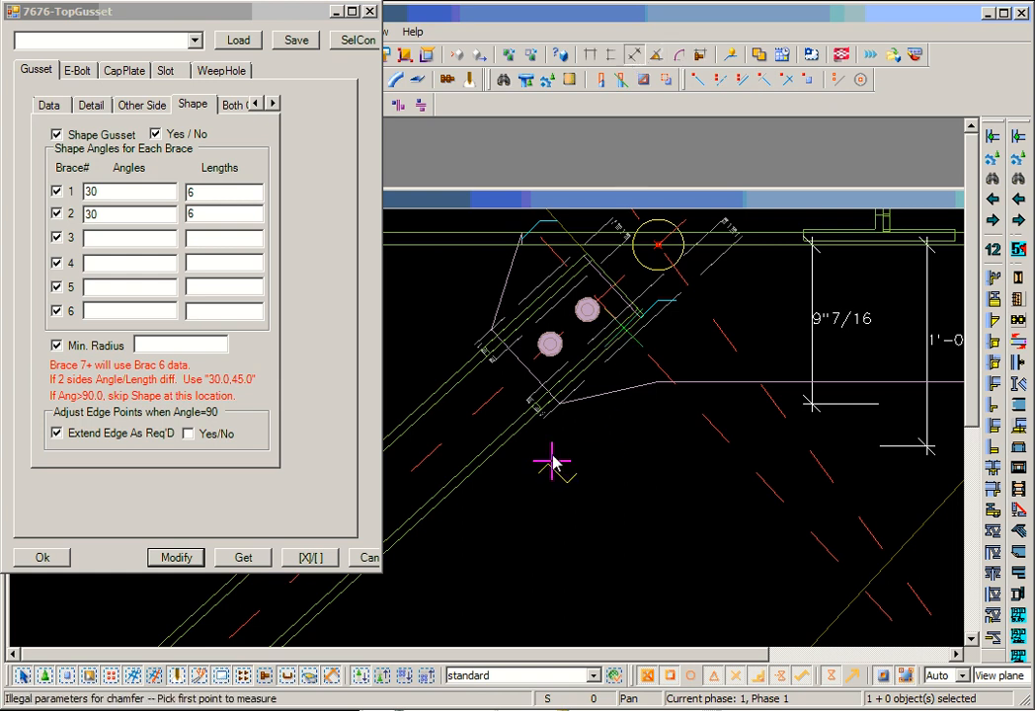
left_click(554, 407)
left_click(629, 344)
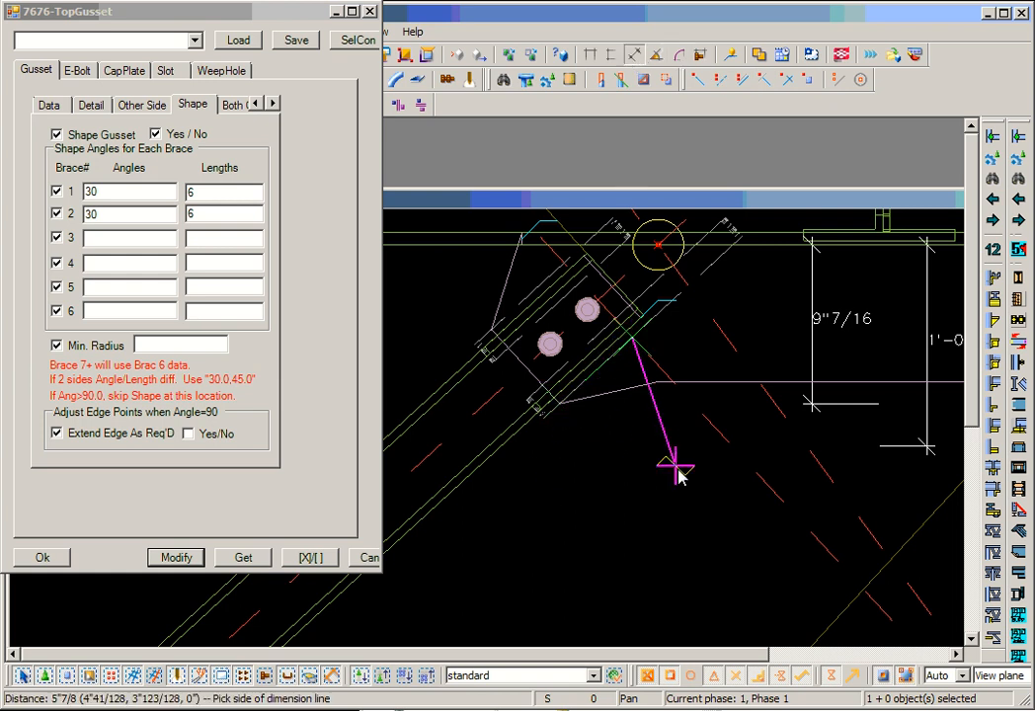
left_click(667, 506)
right_click(537, 508)
left_click(558, 526)
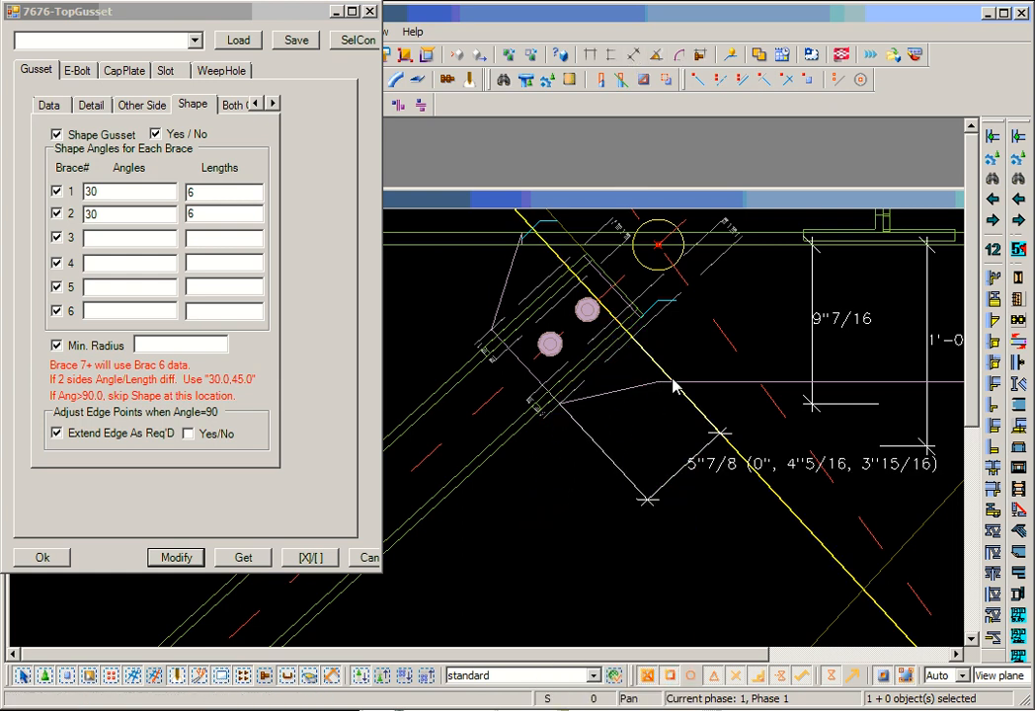
- Dimension the length of the gusset's sloped lower edge between the left brace corner and the bend
scroll(669, 405, "up", 3)
scroll(656, 397, "down", 2)
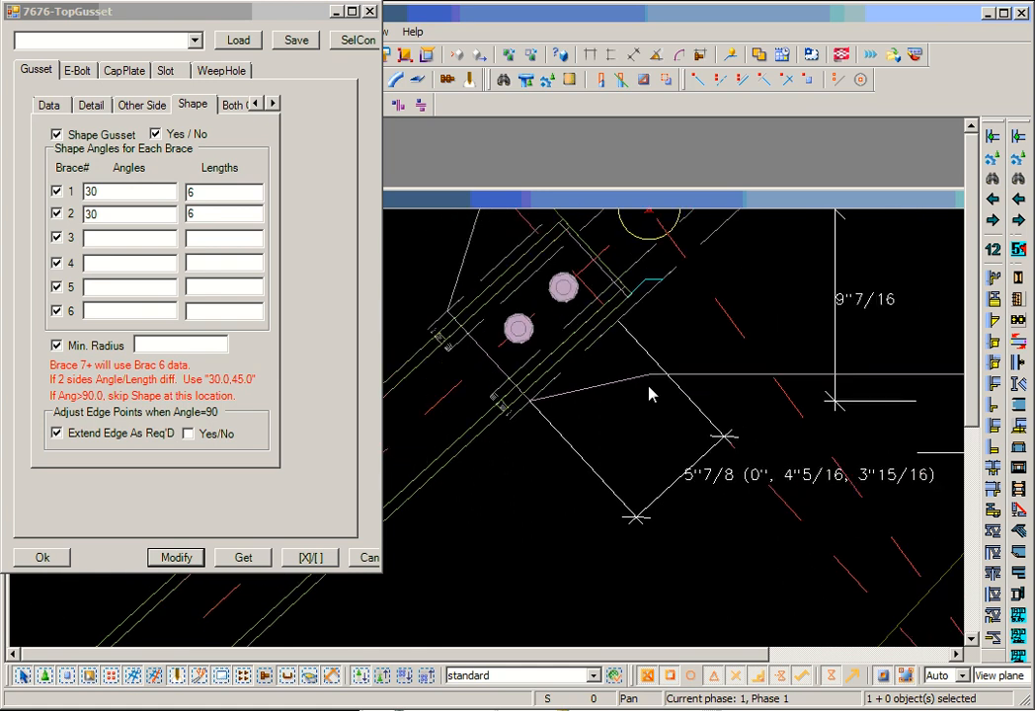
scroll(654, 395, "down", 2)
scroll(644, 416, "up", 3)
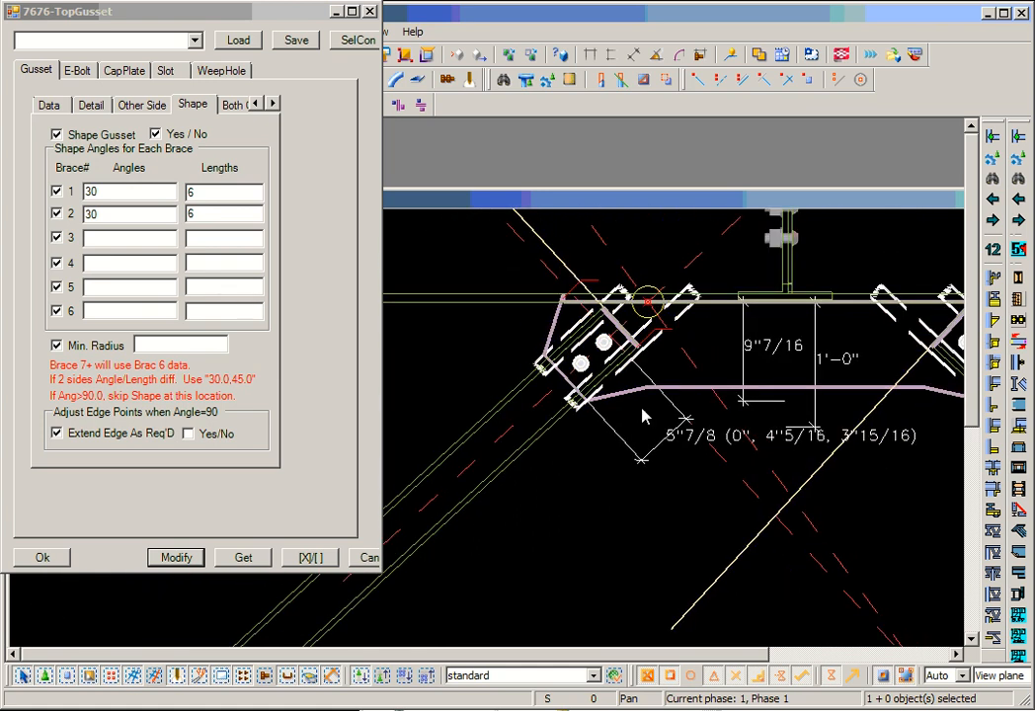
left_click(633, 56)
scroll(548, 424, "up", 2)
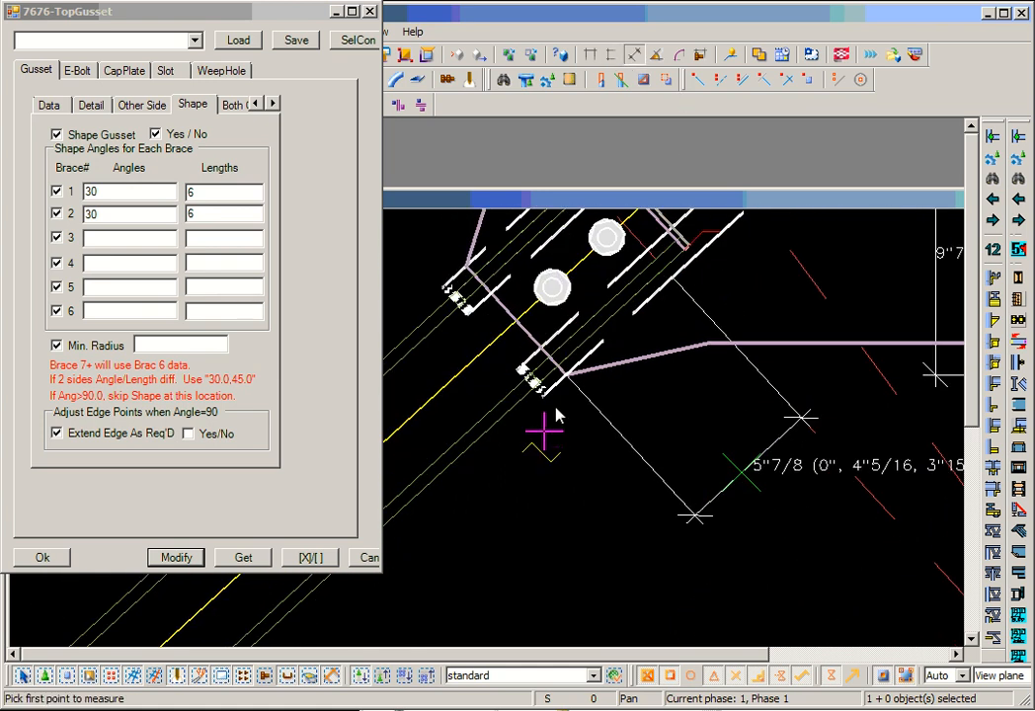
left_click(561, 371)
left_click(699, 350)
left_click(689, 492)
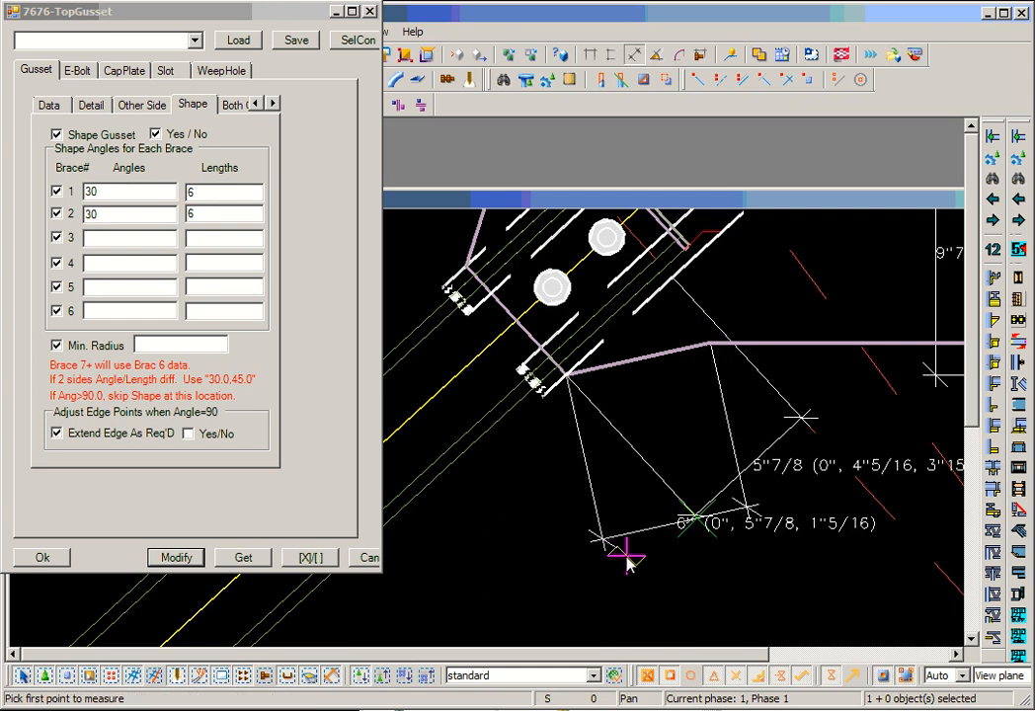
scroll(694, 533, "down", 3)
scroll(697, 516, "up", 3)
right_click(630, 411)
left_click(644, 422)
middle_click_drag(857, 427, 517, 457)
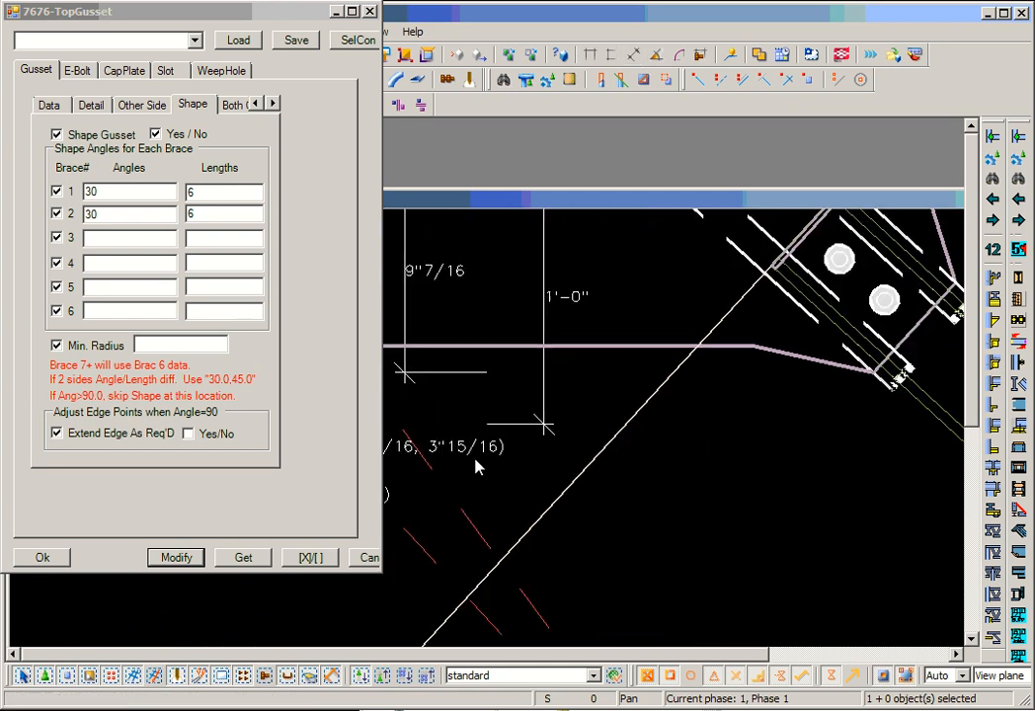
middle_click_drag(760, 445, 504, 455)
left_click(640, 56)
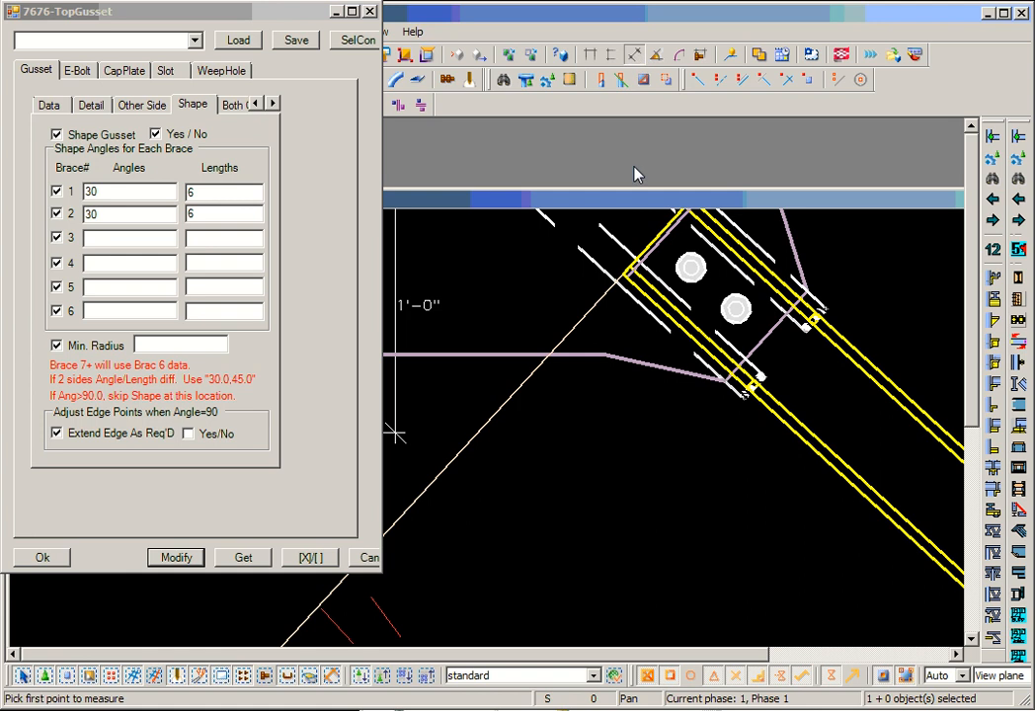
left_click(605, 355)
left_click(712, 380)
right_click(721, 383)
left_click(738, 393)
- Dimension the length of the gusset's sloped lower edge between the bend and the right brace corner
left_click(636, 57)
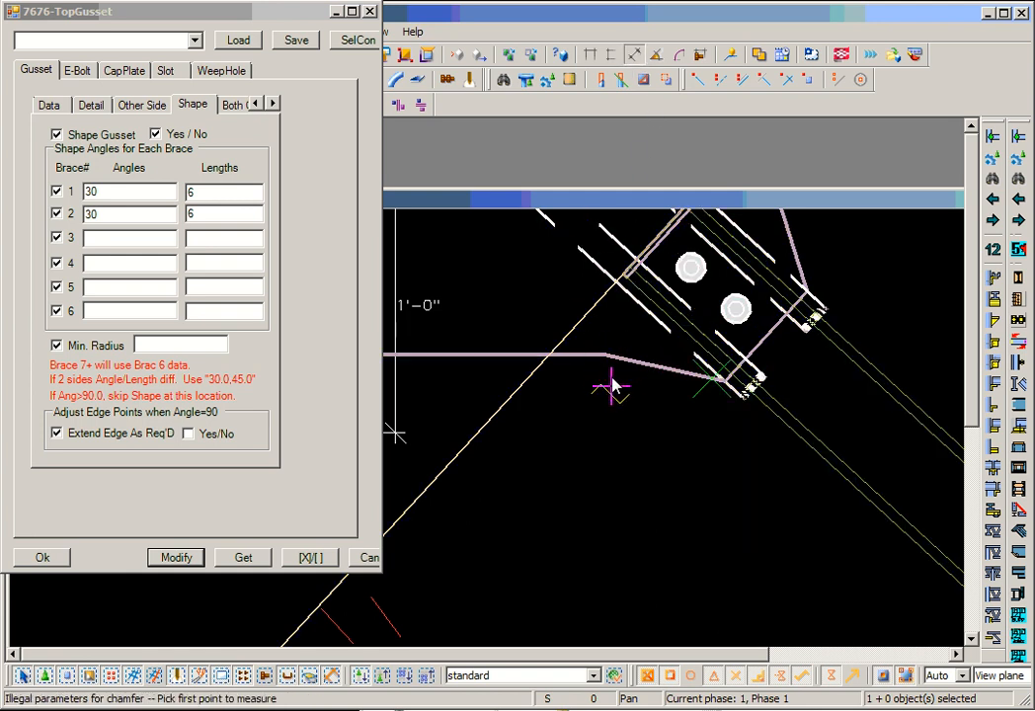
left_click(607, 356)
left_click(721, 385)
left_click(666, 502)
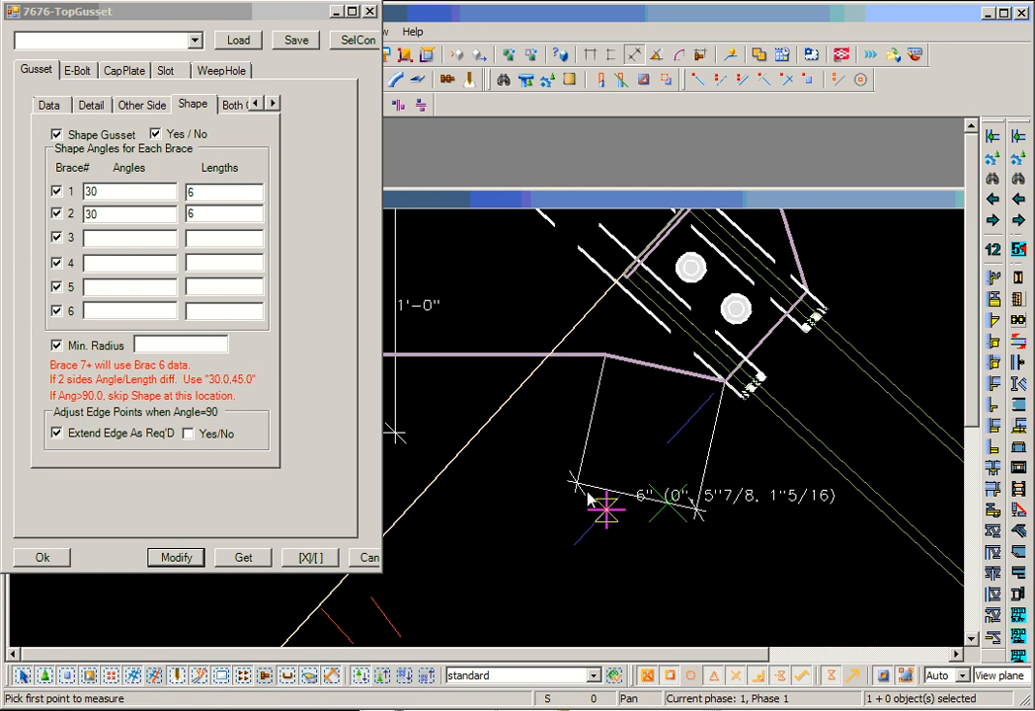
right_click(543, 467)
left_click(565, 476)
scroll(572, 478, "down", 3)
scroll(513, 478, "down", 2)
middle_click_drag(512, 478, 686, 453)
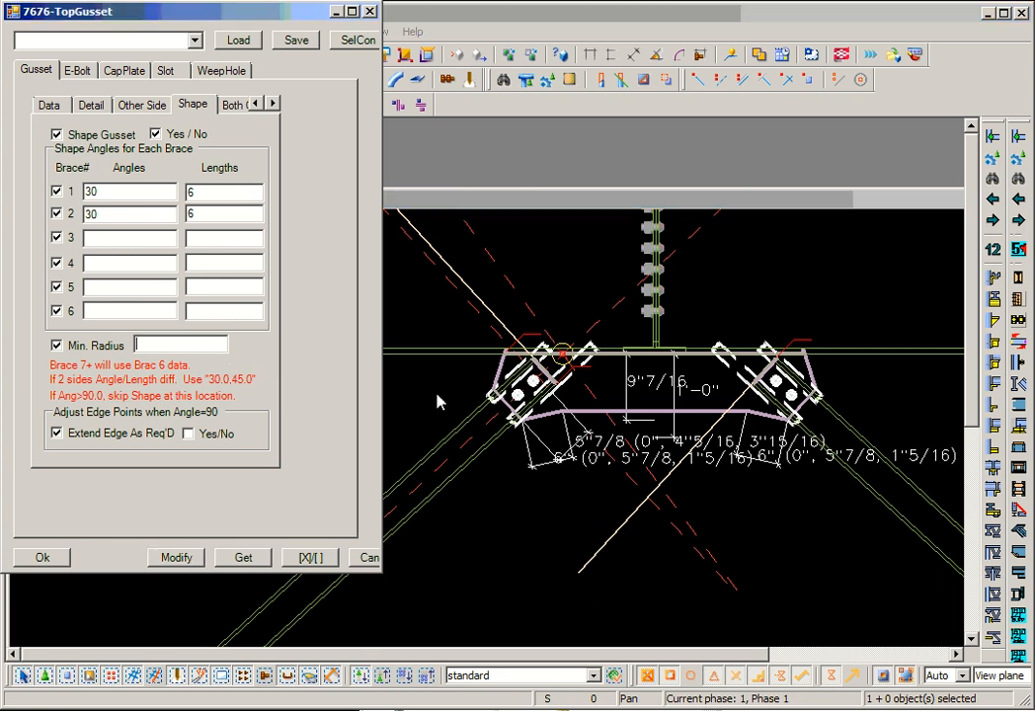
- Set the gusset's Min. Radius to 1, apply it, and inspect the bend in the lower edge
scroll(570, 425, "up", 2)
scroll(571, 424, "up", 4)
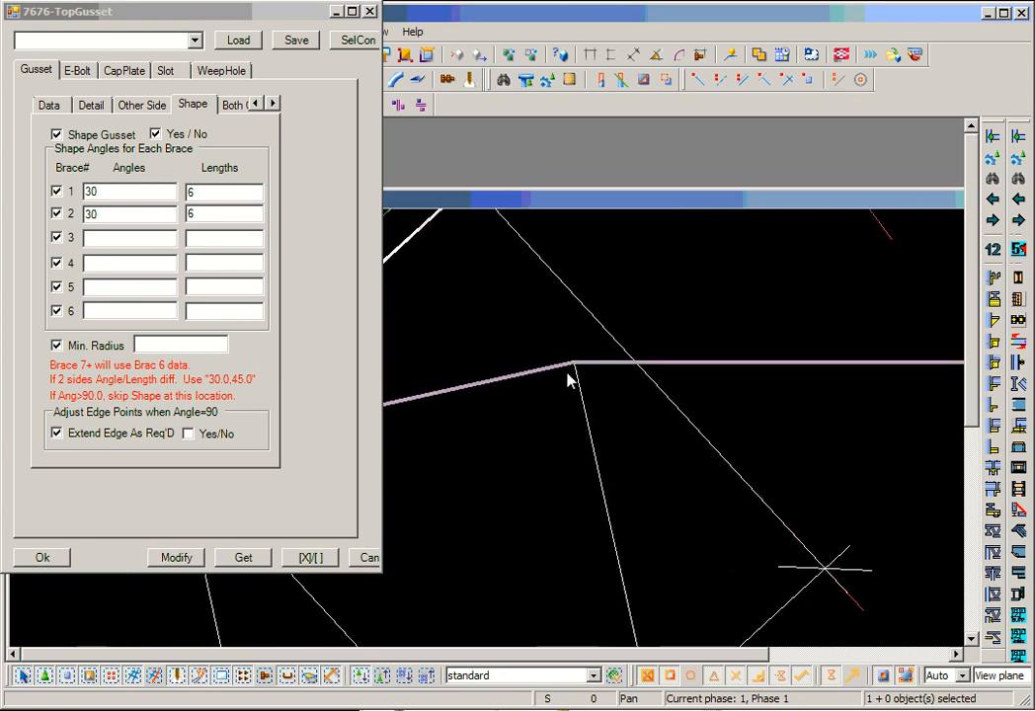
left_click(183, 347)
type("1")
left_click(176, 557)
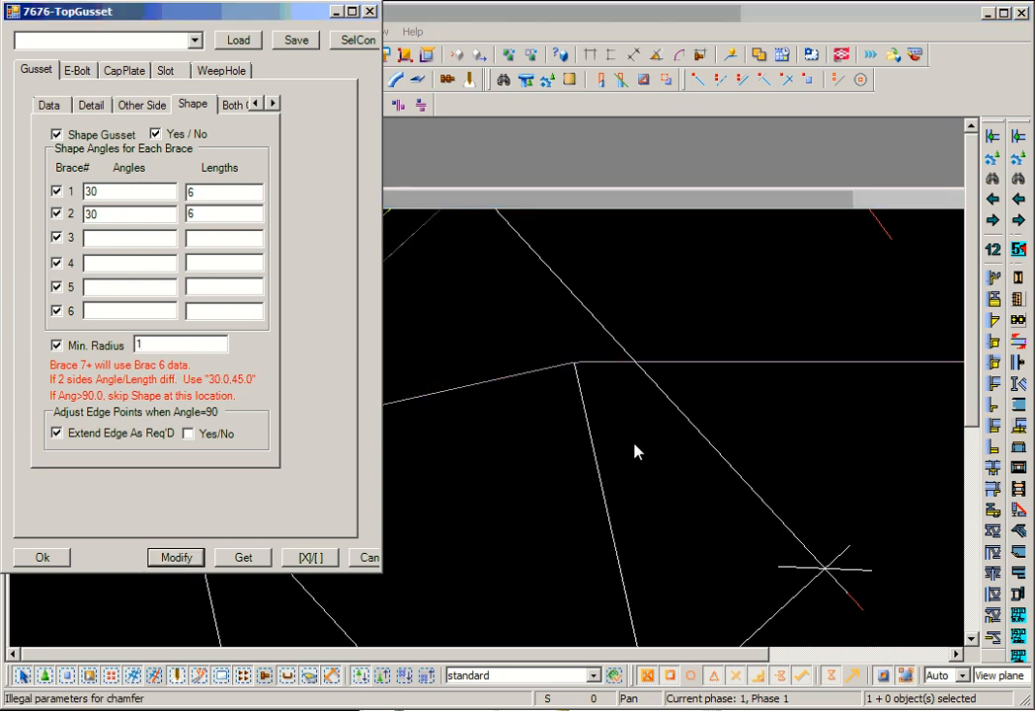
scroll(570, 371, "up", 6)
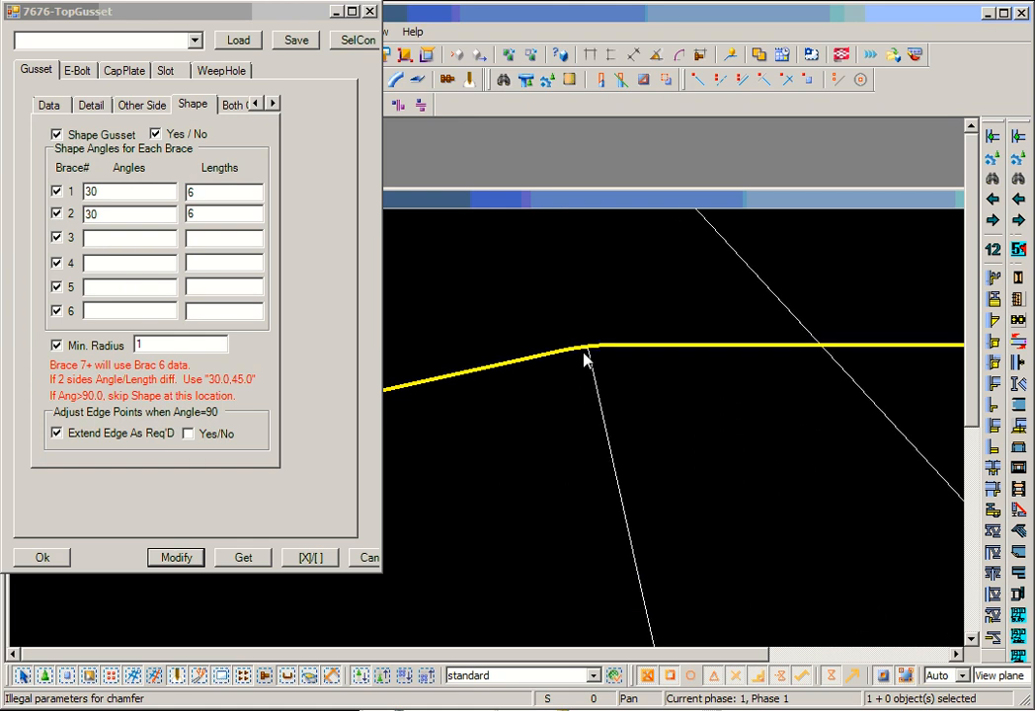
scroll(581, 354, "up", 3)
scroll(571, 361, "down", 5)
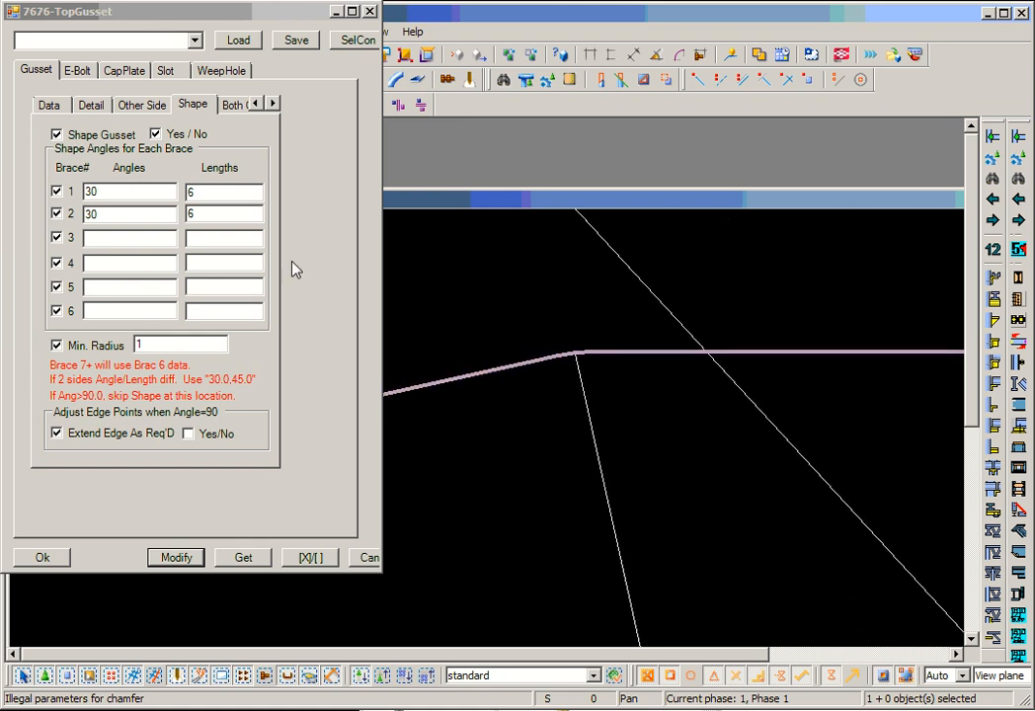
- Browse the Edge Combine types for both halves of the Both Gusset diagram, returning the left half to type 1
left_click(232, 106)
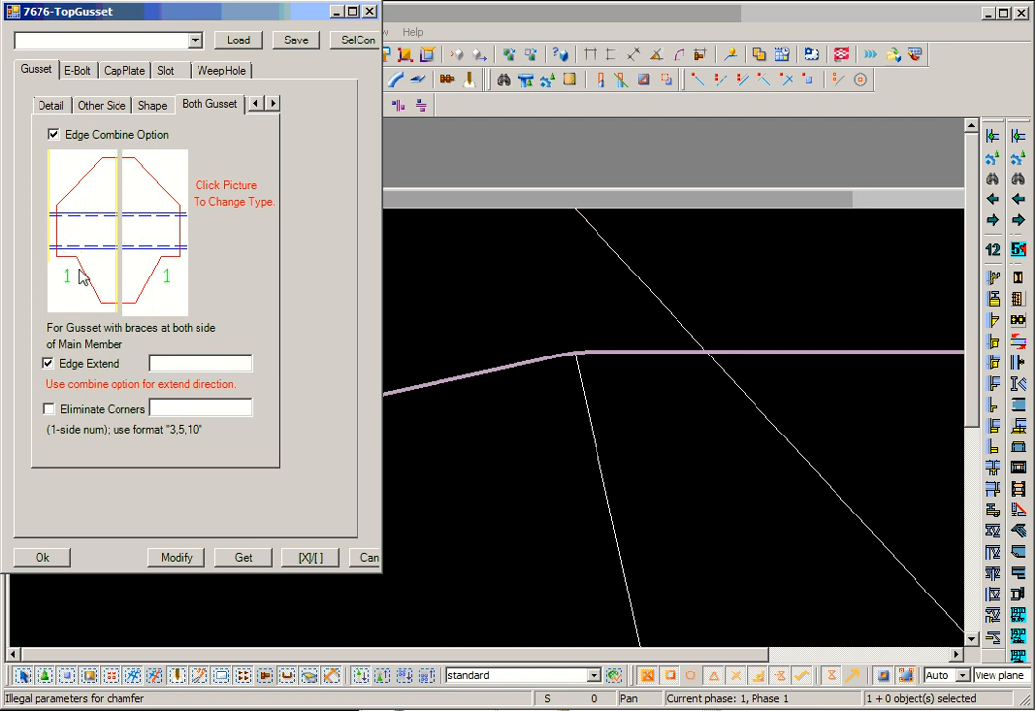
middle_click_drag(639, 294, 654, 339)
scroll(662, 352, "down", 4)
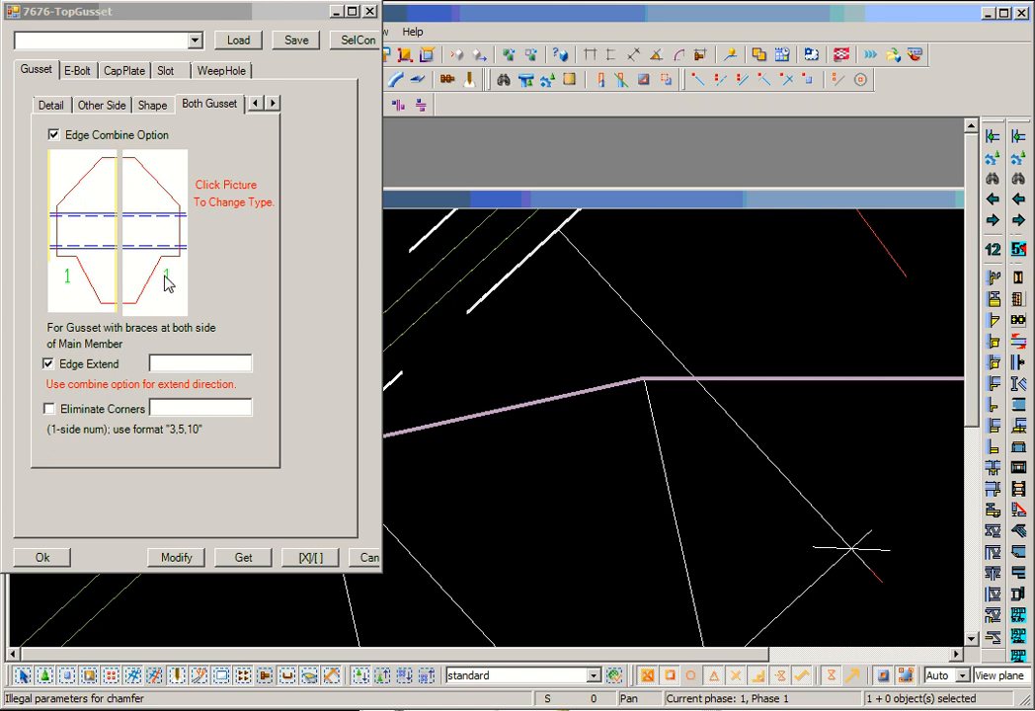
left_click(85, 279)
left_click(85, 282)
left_click(85, 281)
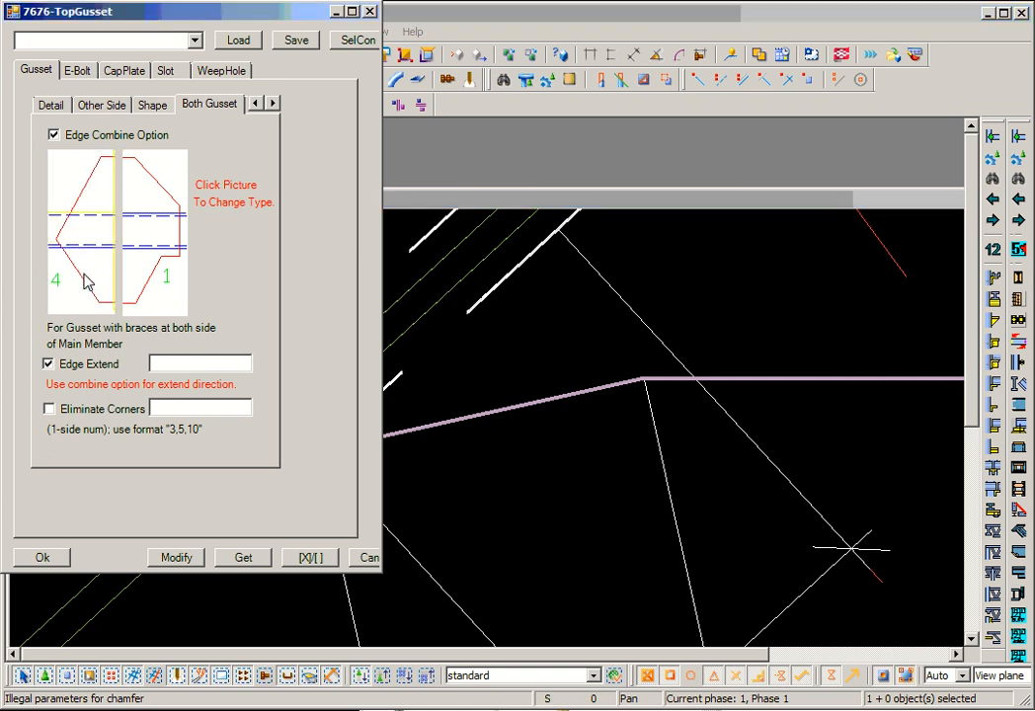
left_click(145, 277)
left_click(151, 279)
left_click(152, 278)
left_click(152, 278)
left_click(151, 278)
left_click(90, 281)
left_click(90, 281)
left_click(91, 281)
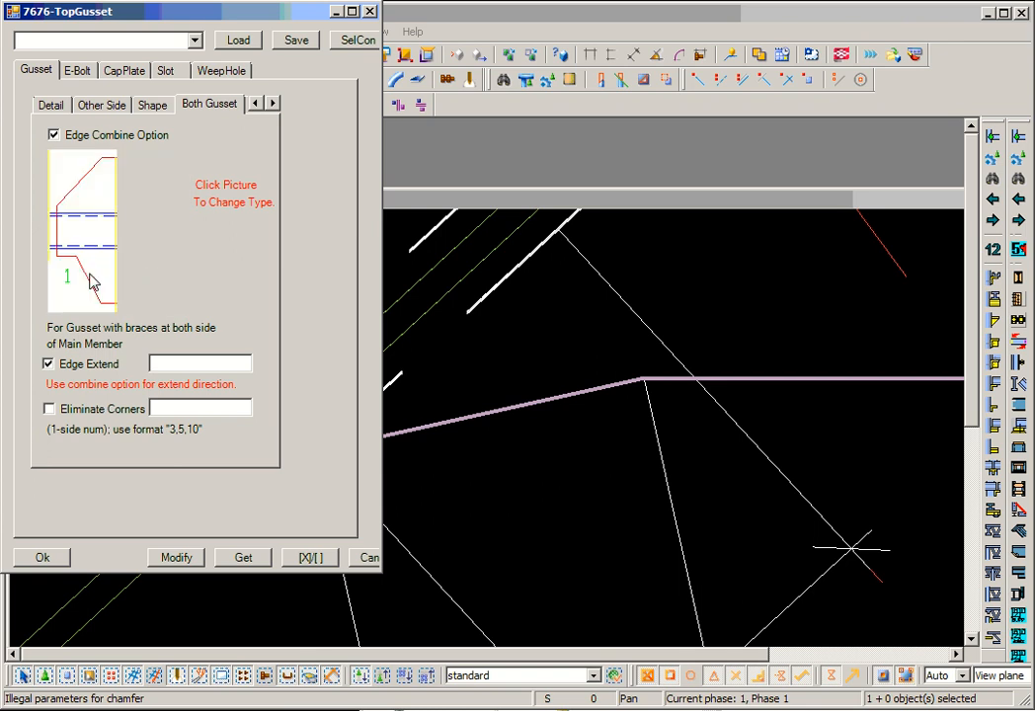
- Set the Edge Combine type of the diagram's right half to 3 and inspect the gusset's corners at the left brace
left_click(162, 278)
left_click(163, 279)
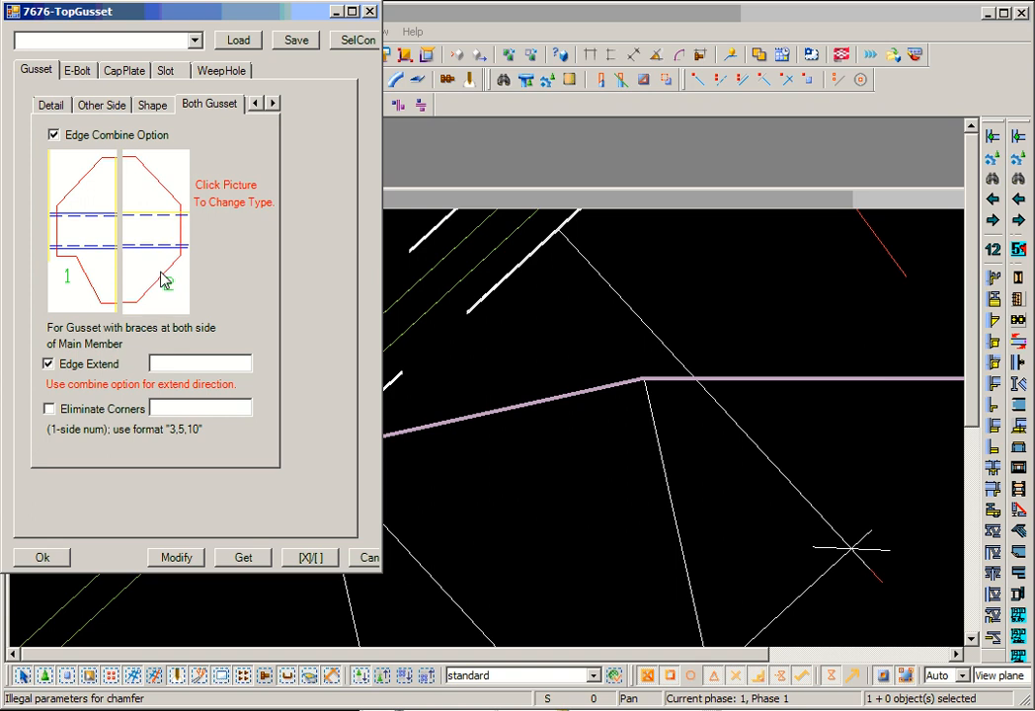
left_click(164, 279)
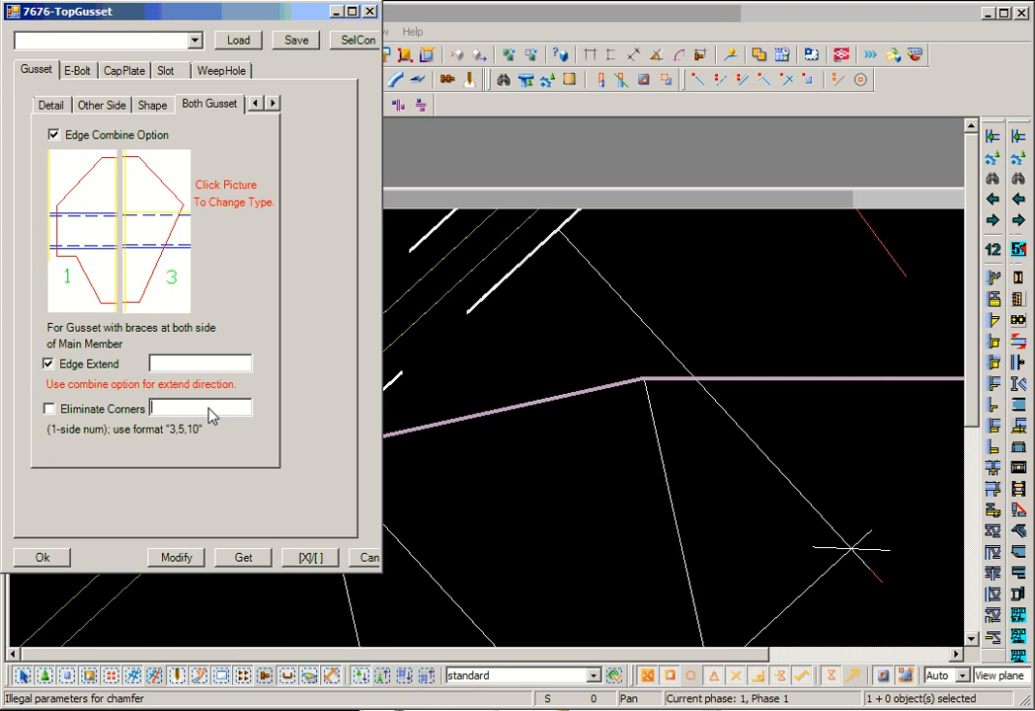
left_click(508, 430)
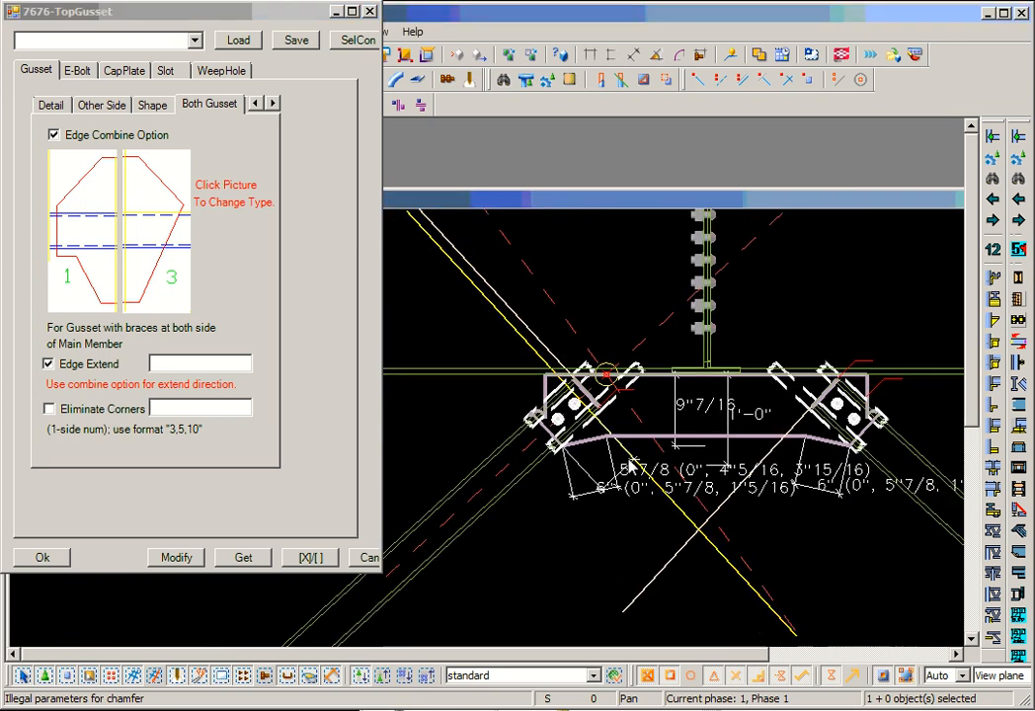
scroll(598, 456, "up", 2)
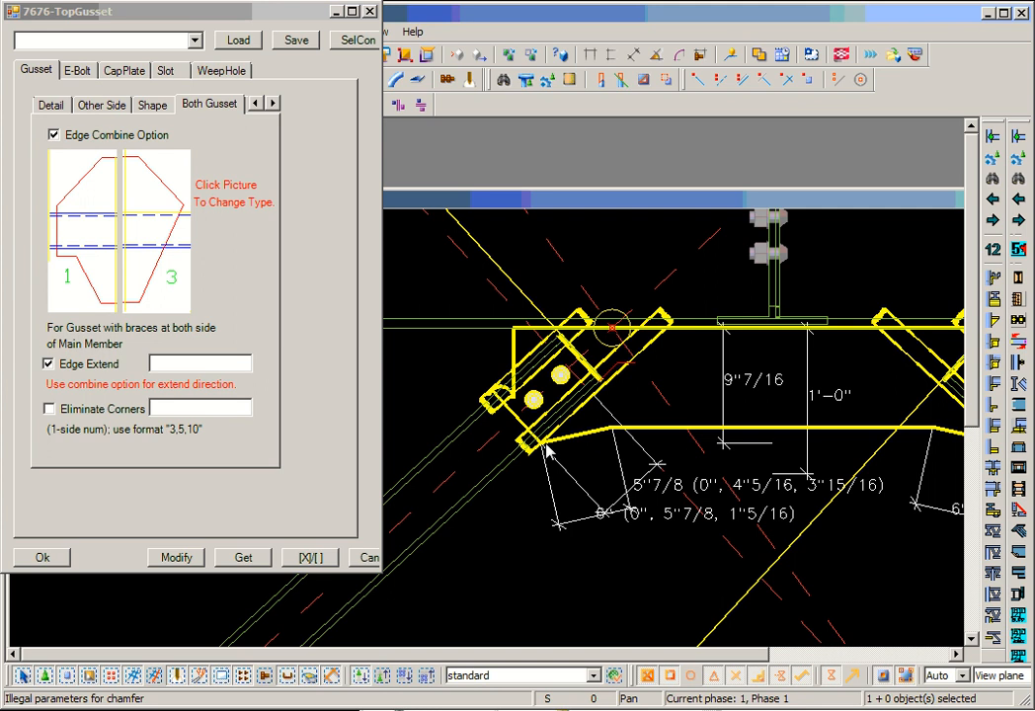
scroll(524, 369, "up", 4)
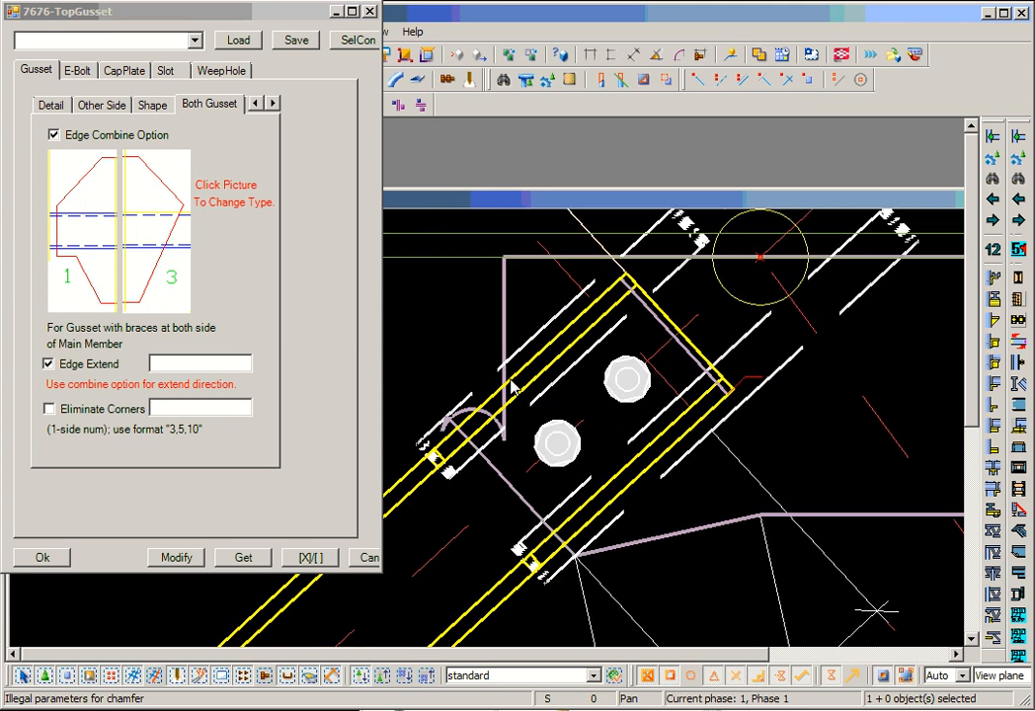
scroll(508, 381, "down", 3)
scroll(507, 383, "down", 2)
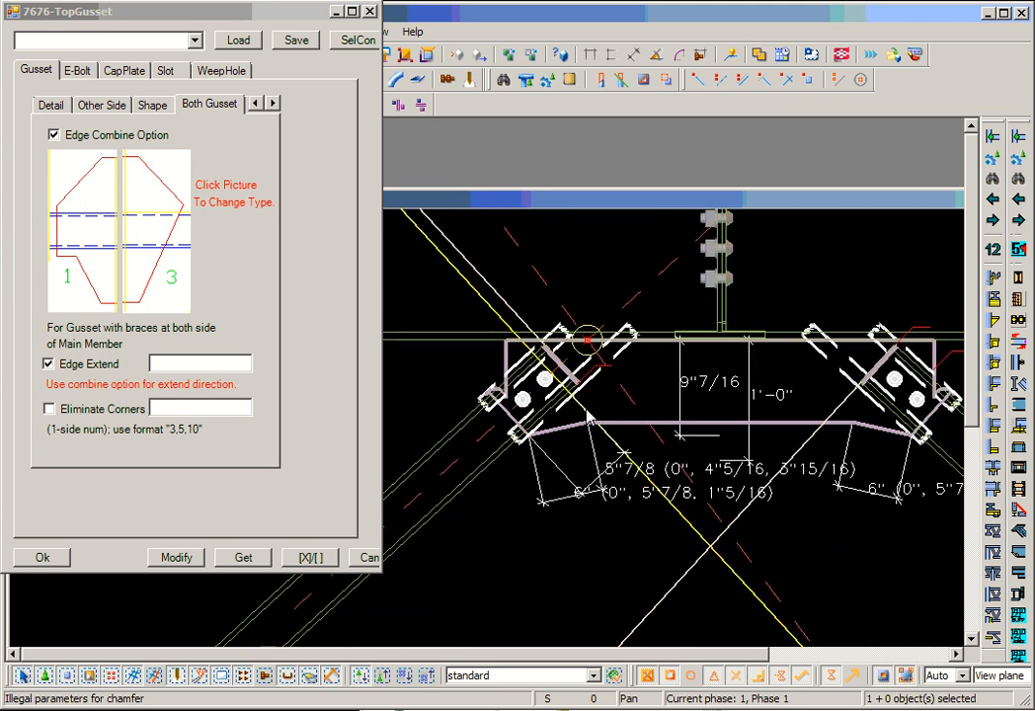
- Examine the gusset's corners at both braces alongside the Eliminate Corners setting
middle_click_drag(591, 412, 559, 399)
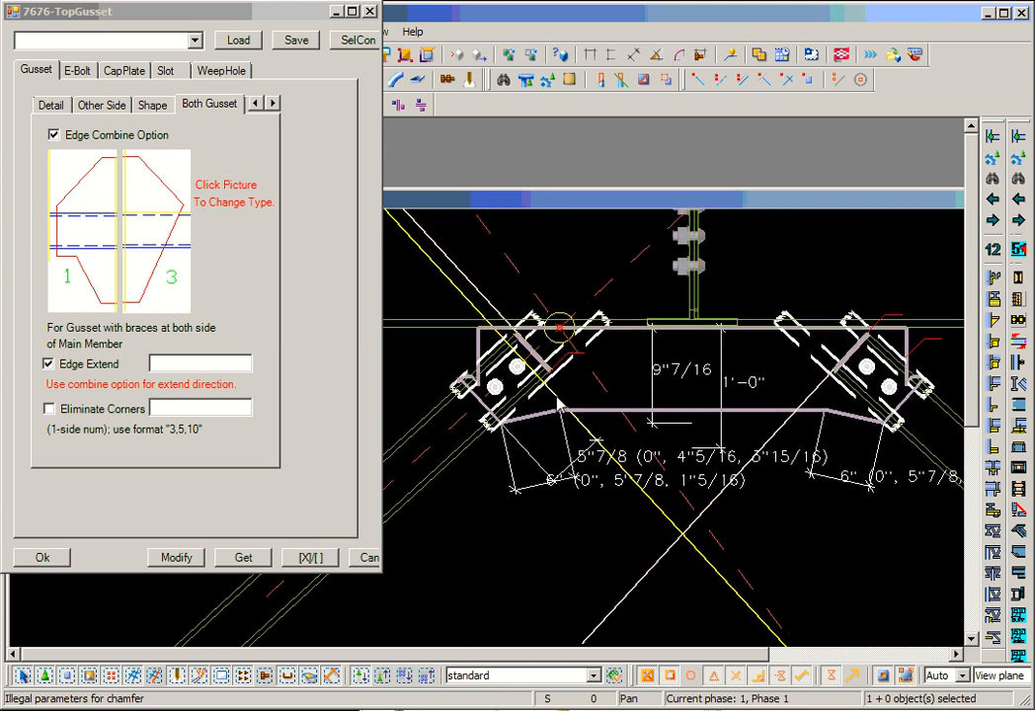
left_click(178, 411)
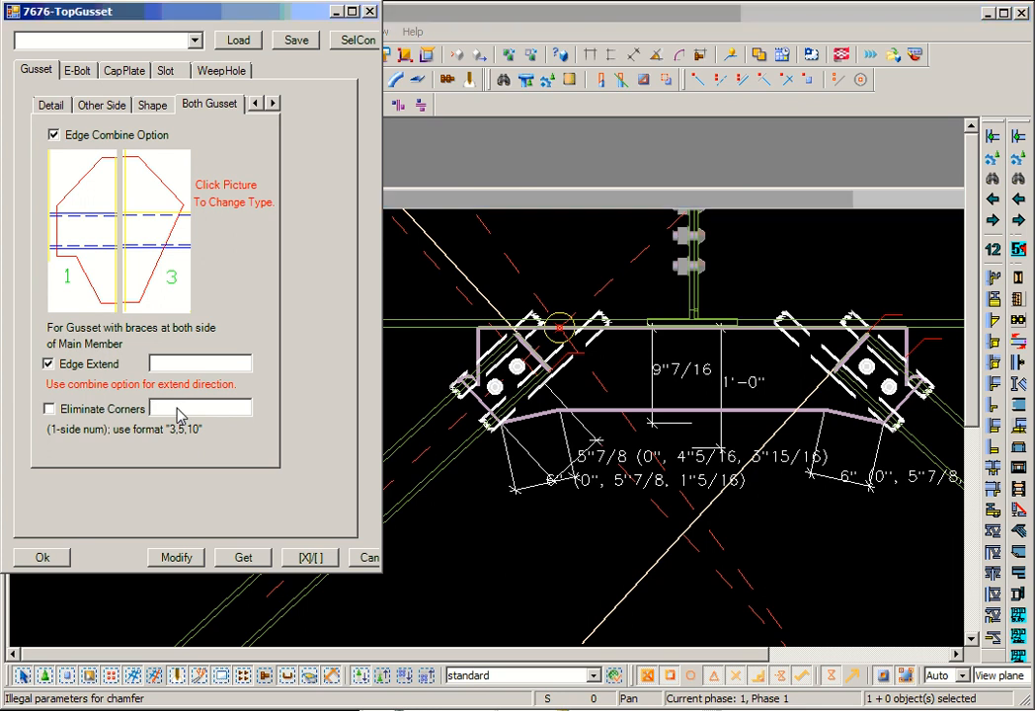
middle_click_drag(540, 350, 581, 343)
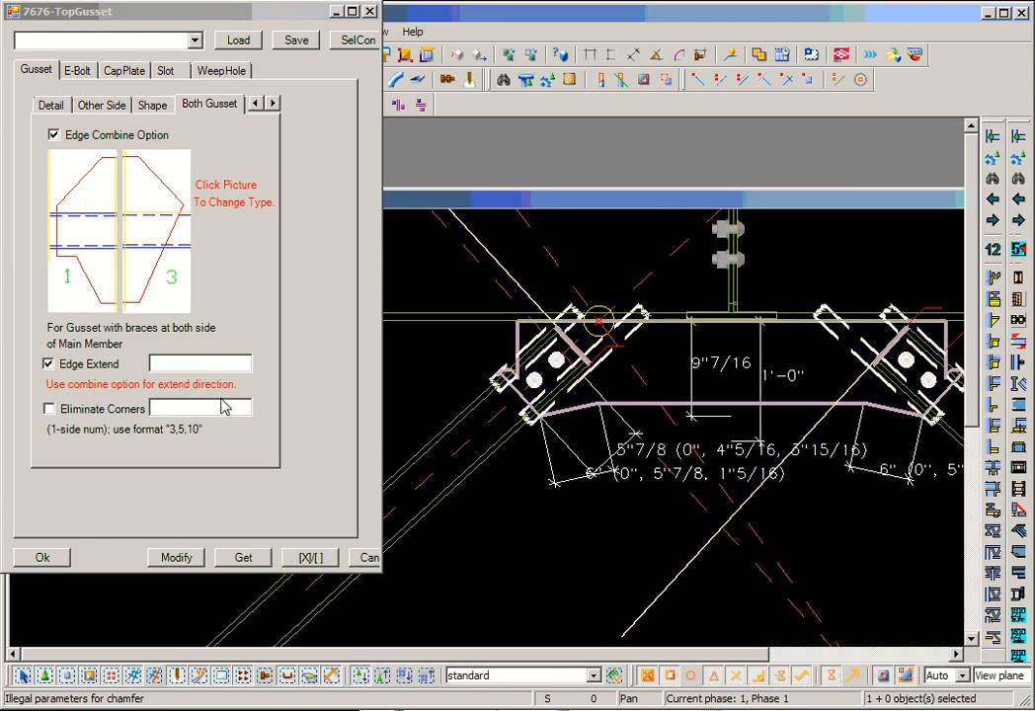
left_click(207, 413)
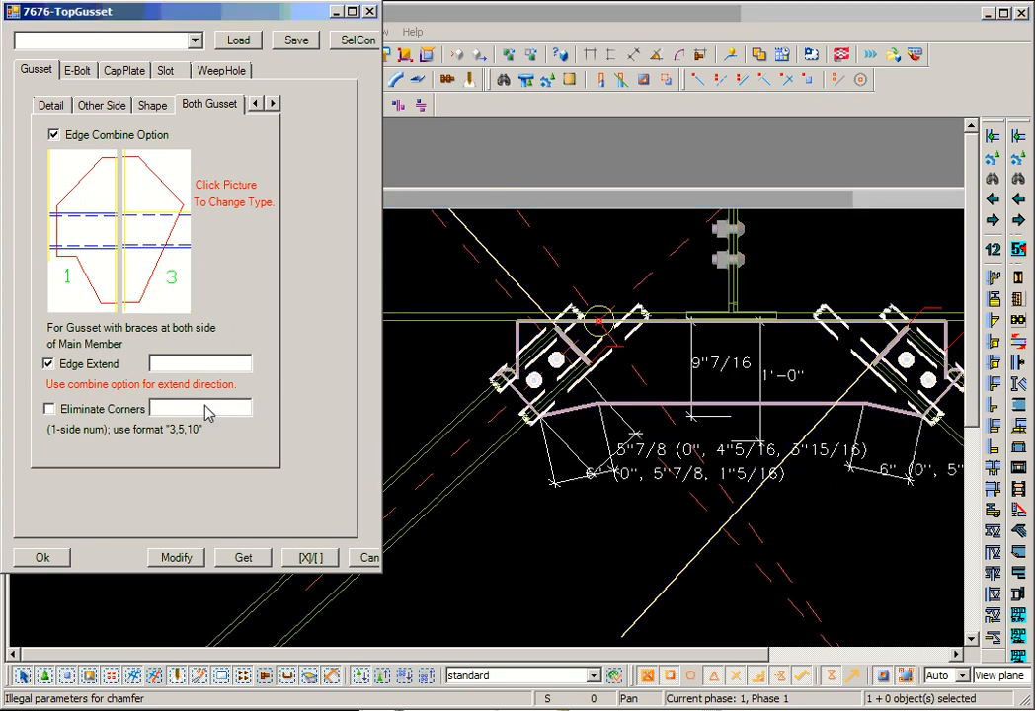
- Turn off the Shape Gusset option for the middle gusset and apply the change to the model
left_click(152, 105)
double_click(106, 214)
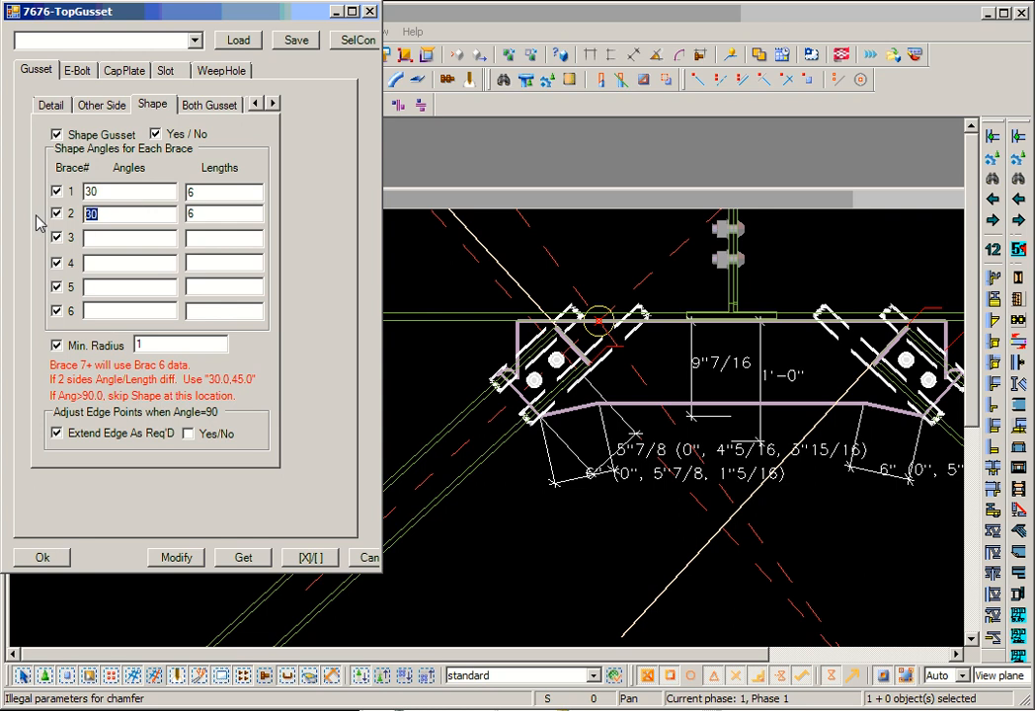
left_click(156, 134)
left_click(173, 558)
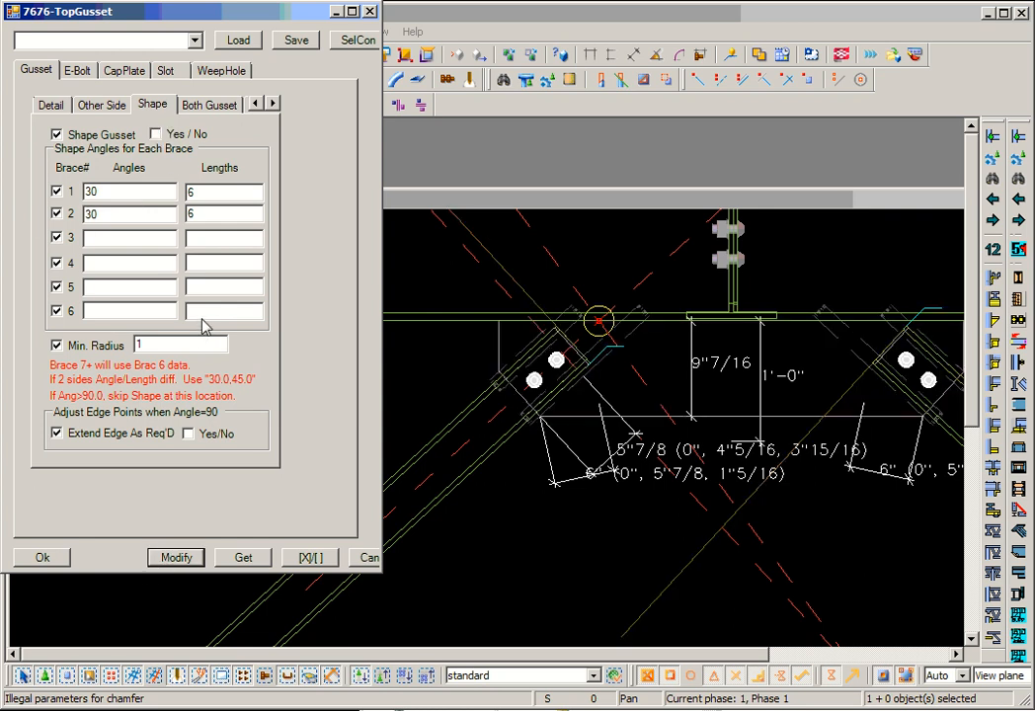
- Enable the Eliminate Corners option and review the Brace 1 dimension settings and fitting types, keeping Auto
left_click(196, 103)
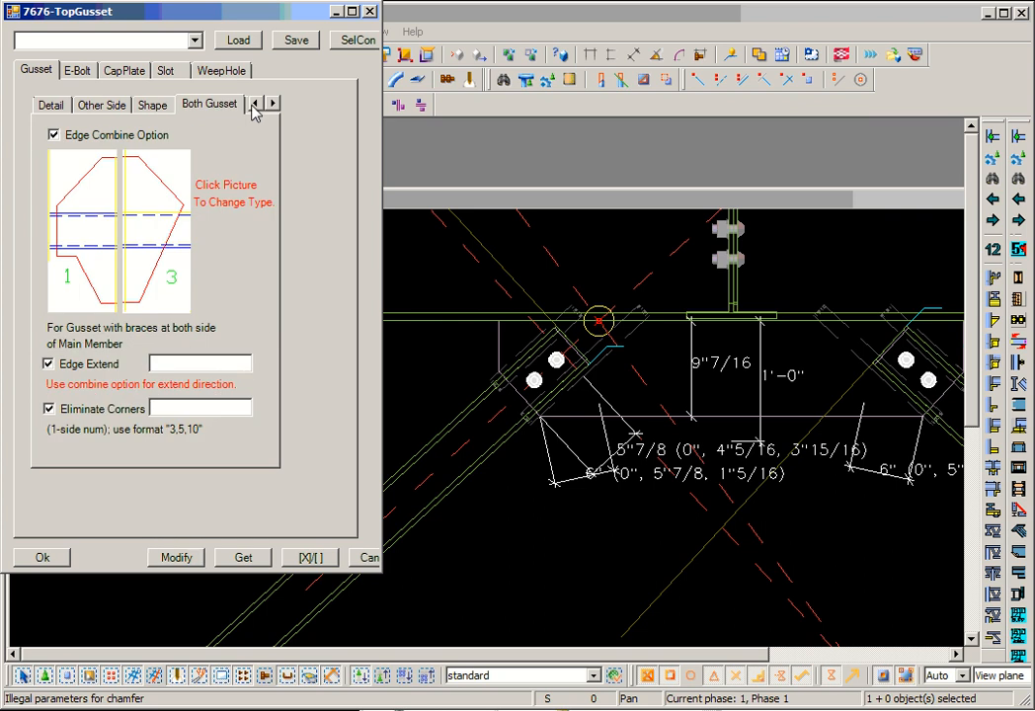
left_click(273, 104)
left_click(226, 104)
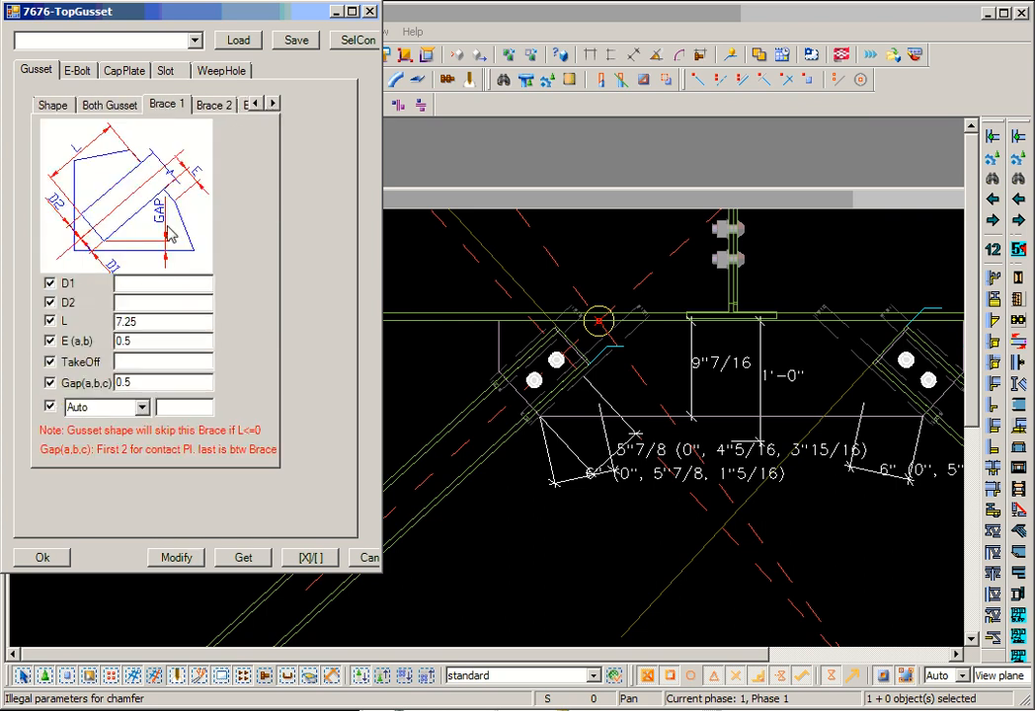
left_click(273, 103)
left_click(273, 103)
left_click(273, 105)
left_click(273, 104)
left_click(273, 105)
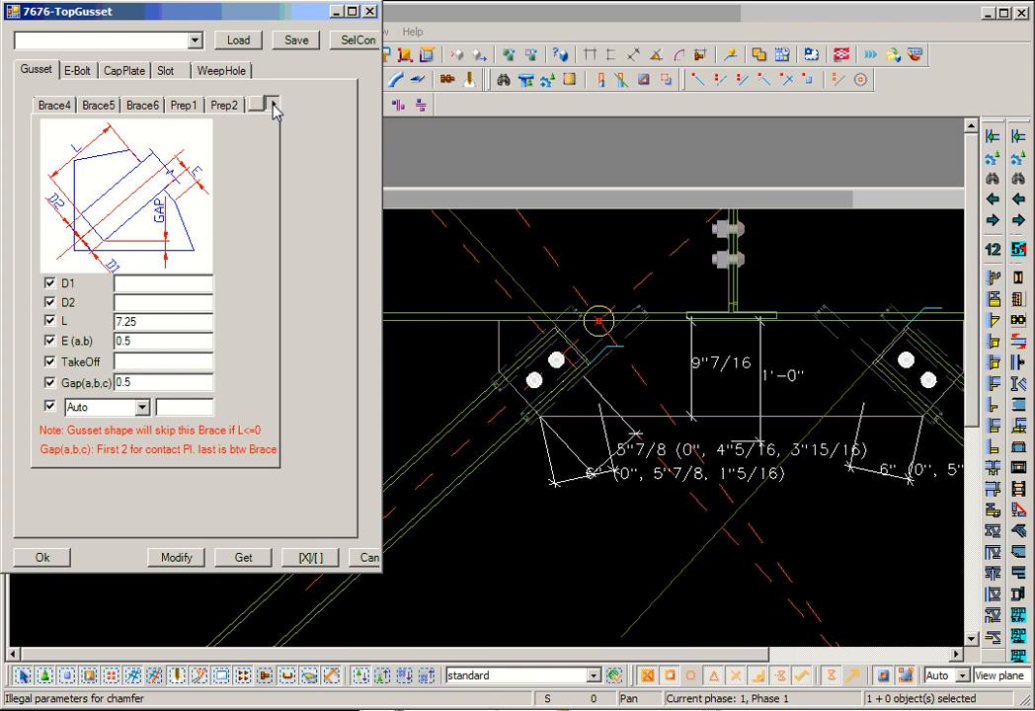
left_click(256, 105)
left_click(256, 104)
left_click(255, 105)
left_click(256, 105)
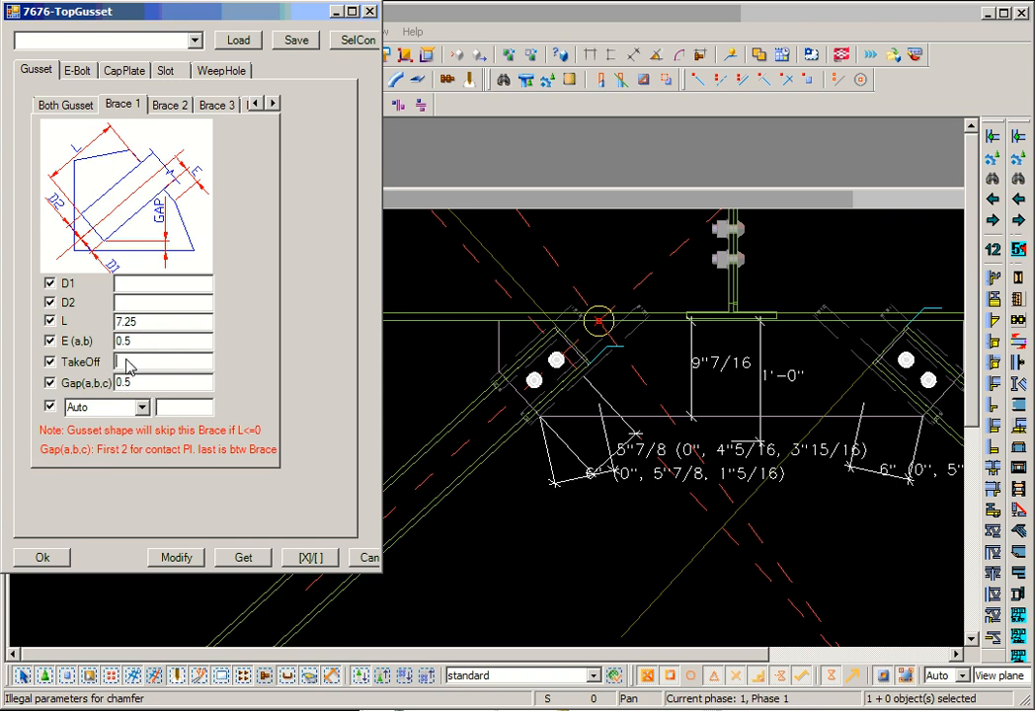
left_click(123, 407)
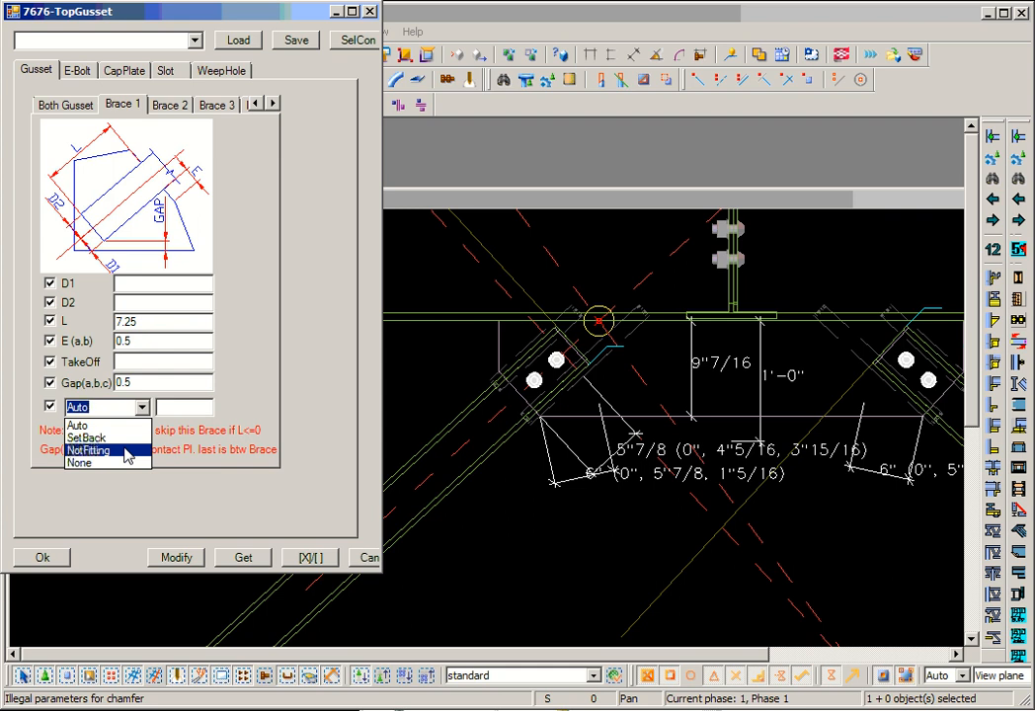
left_click(248, 421)
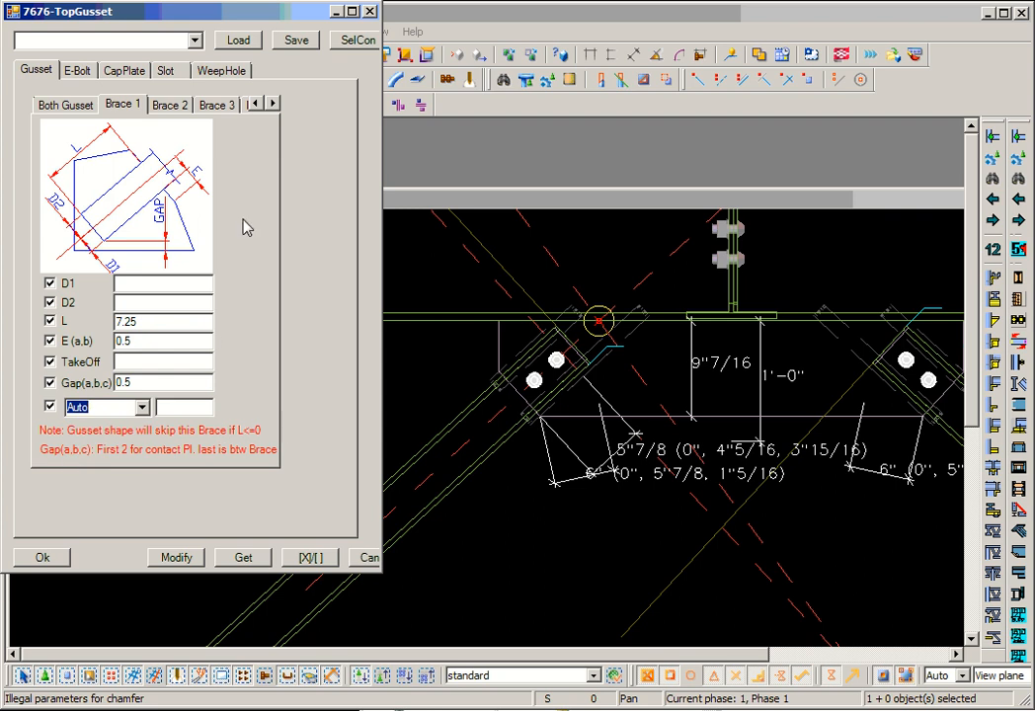
- Review the Use Brace # choices for Brace 2 and Brace 3, keeping 1 and None, and look over the Brace6 settings
left_click(168, 106)
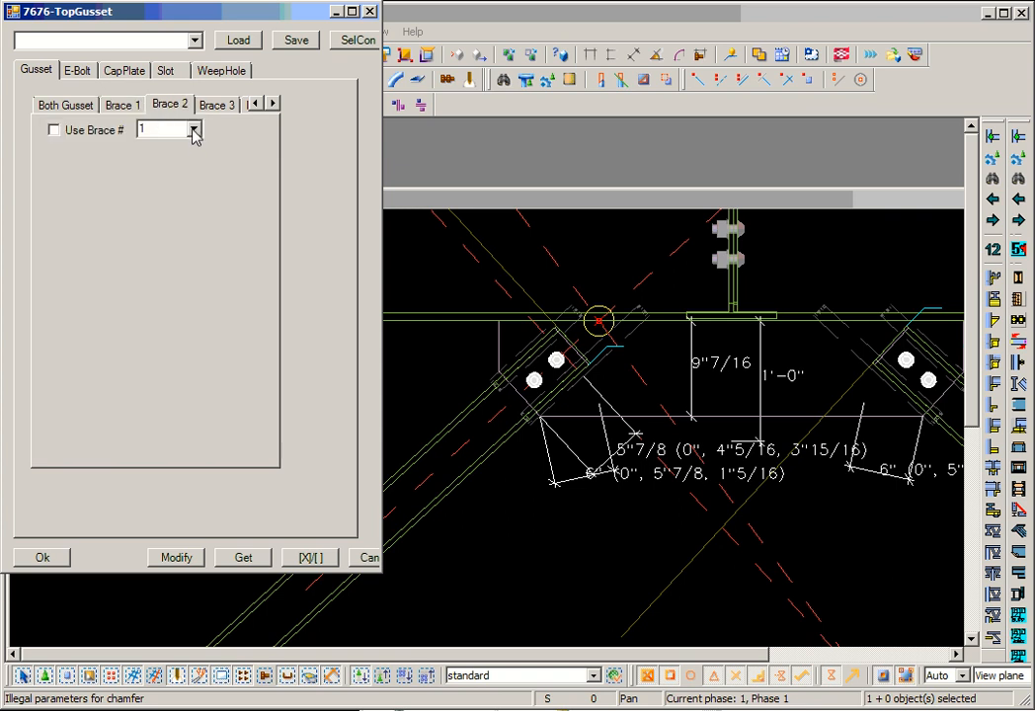
left_click(194, 130)
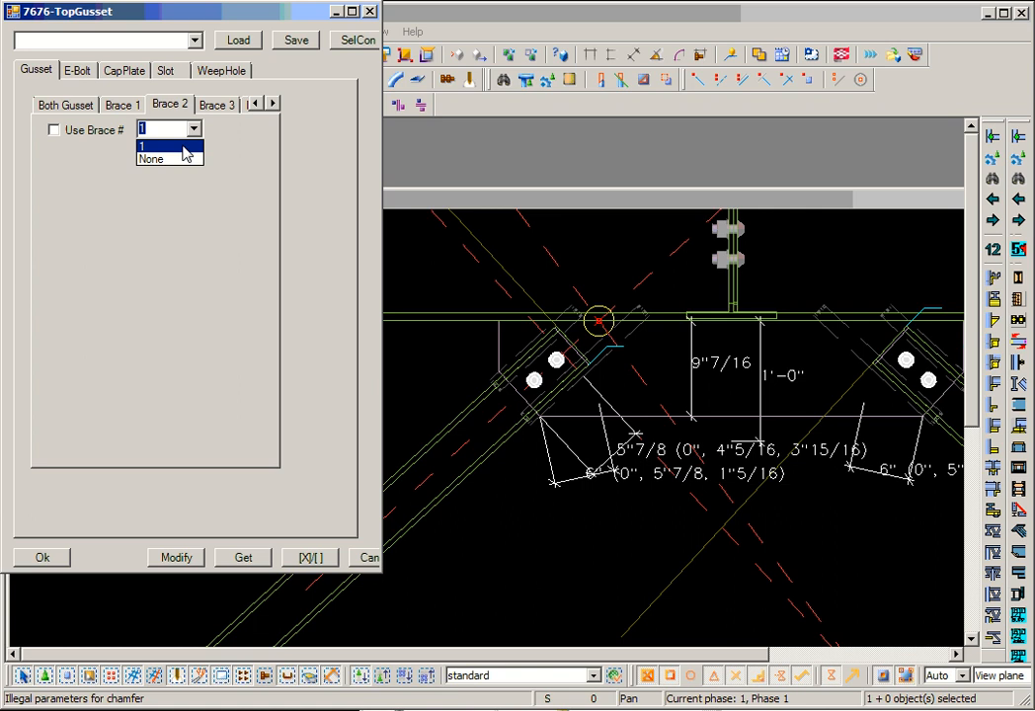
left_click(187, 150)
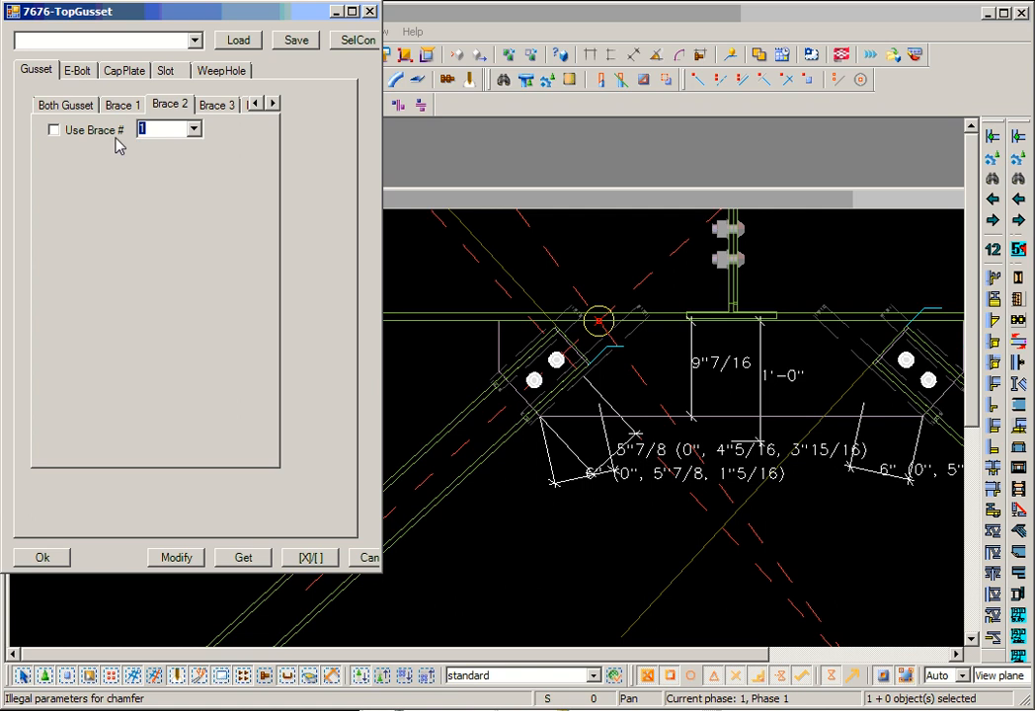
left_click(190, 130)
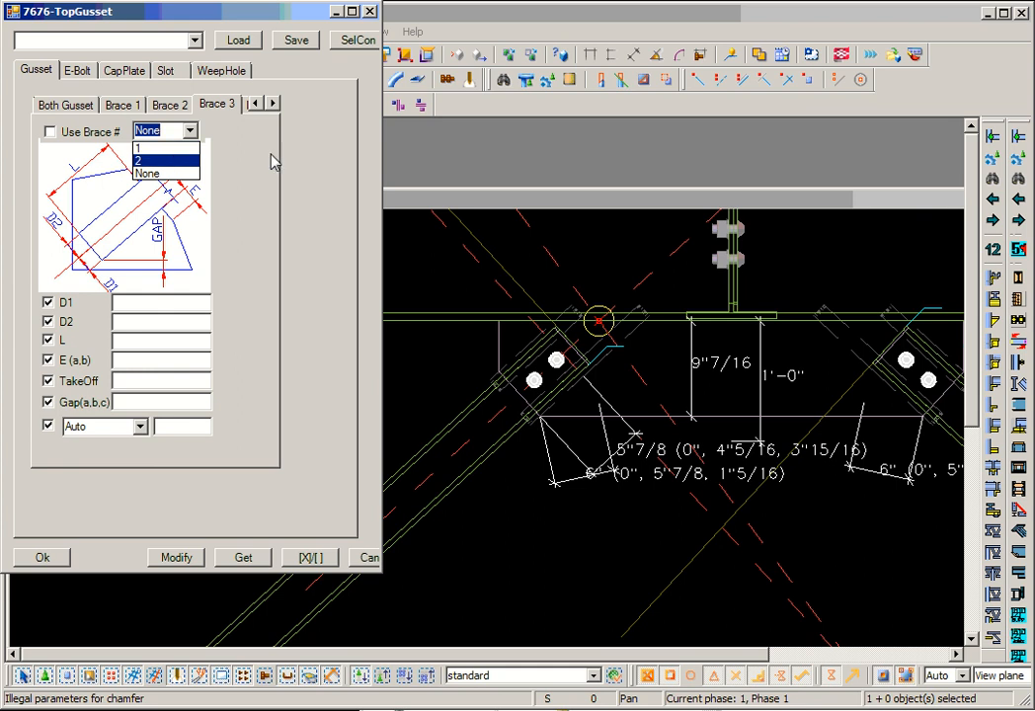
left_click(203, 132)
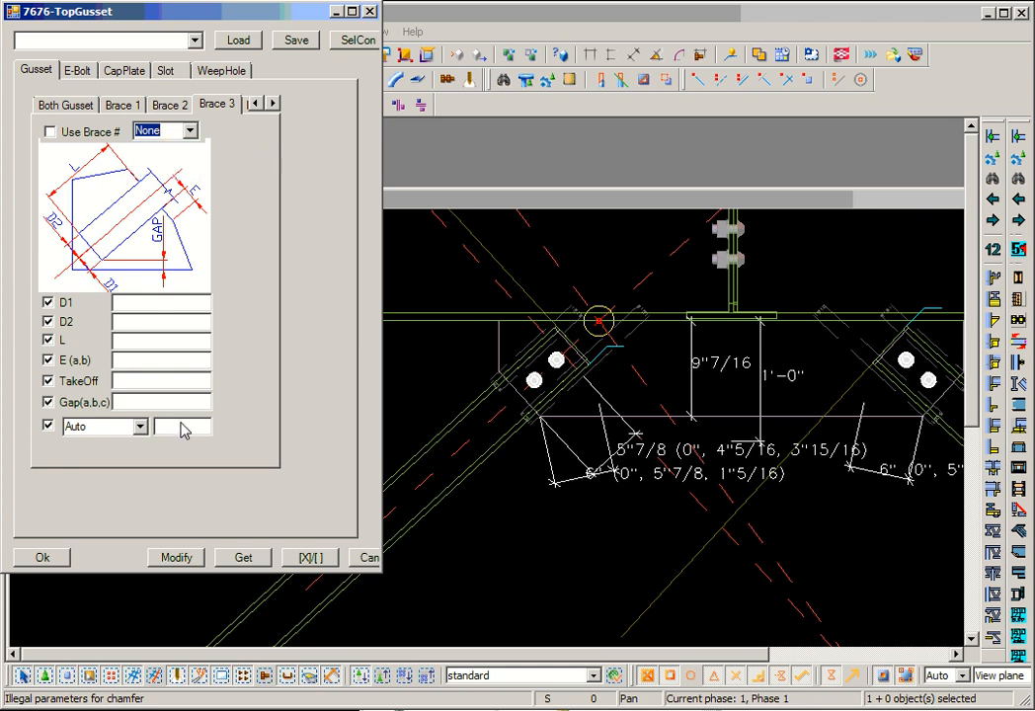
left_click(273, 103)
left_click(273, 102)
left_click(274, 103)
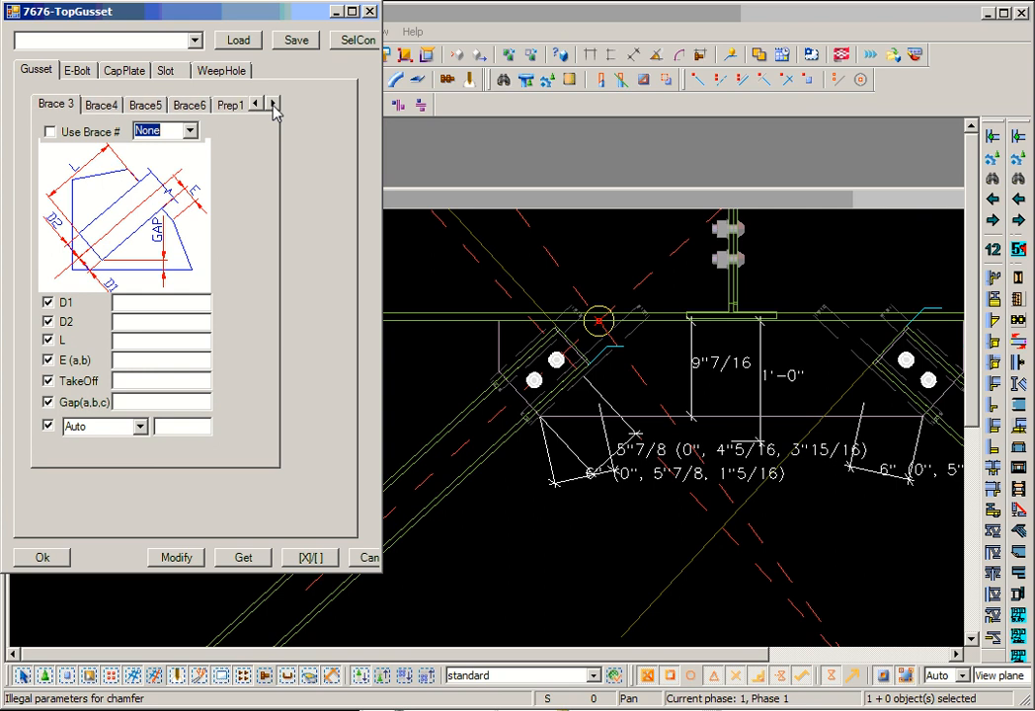
left_click(191, 106)
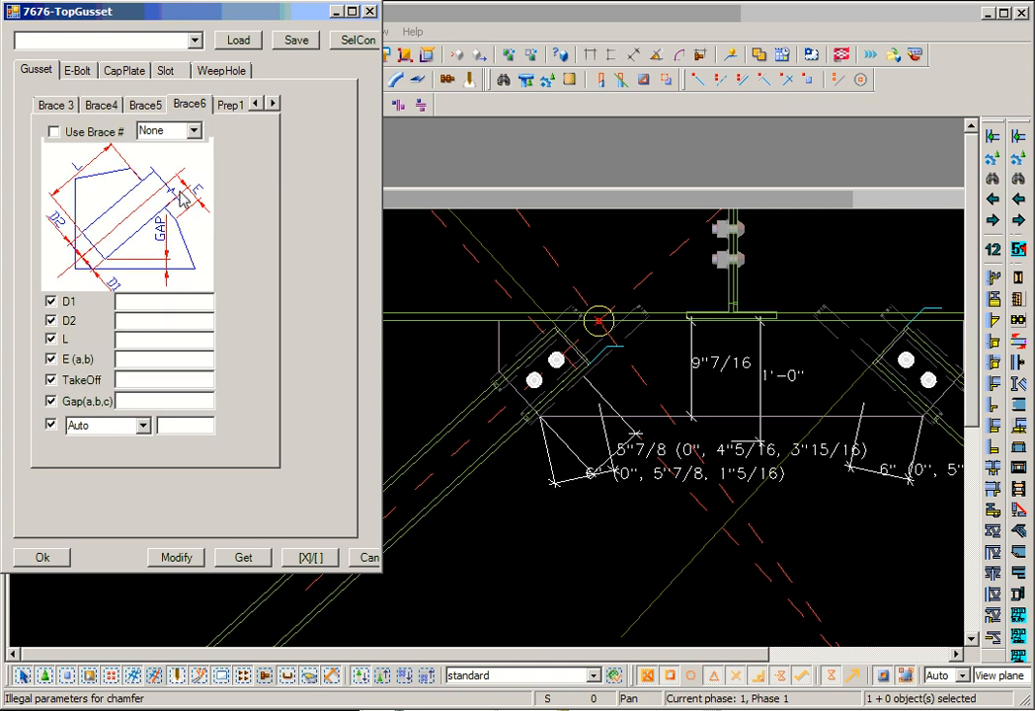
- Examine the Prep1 edge preparation settings, such as Gap and A, against the middle gusset's contact edge
left_click(232, 107)
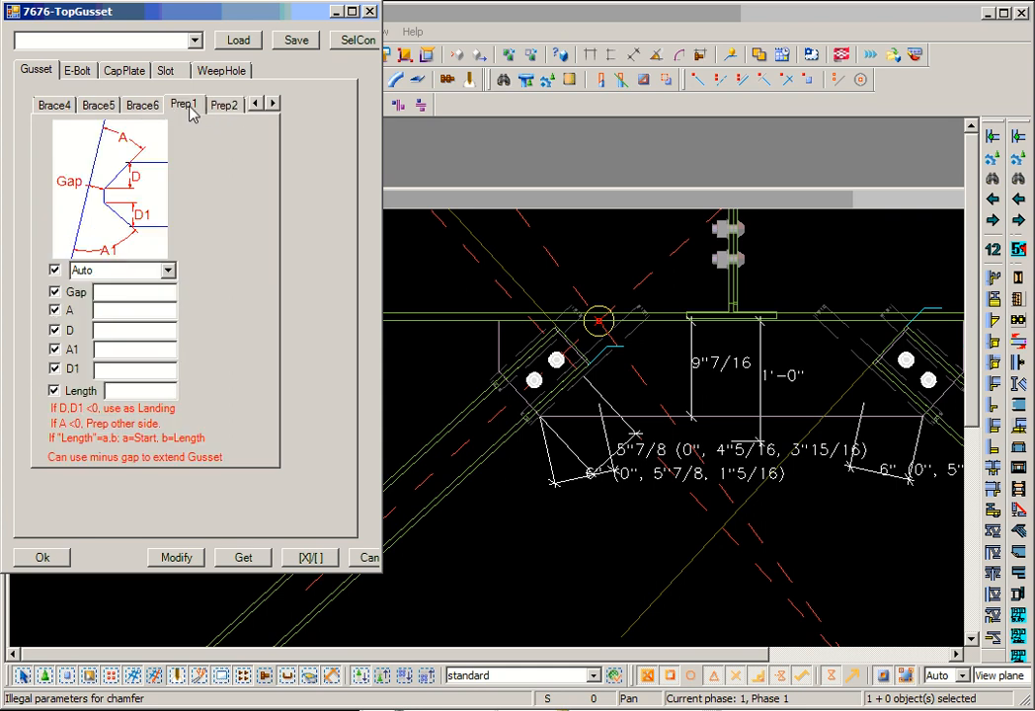
left_click(221, 107)
left_click(194, 107)
middle_click_drag(526, 375, 532, 426)
scroll(532, 428, "down", 2)
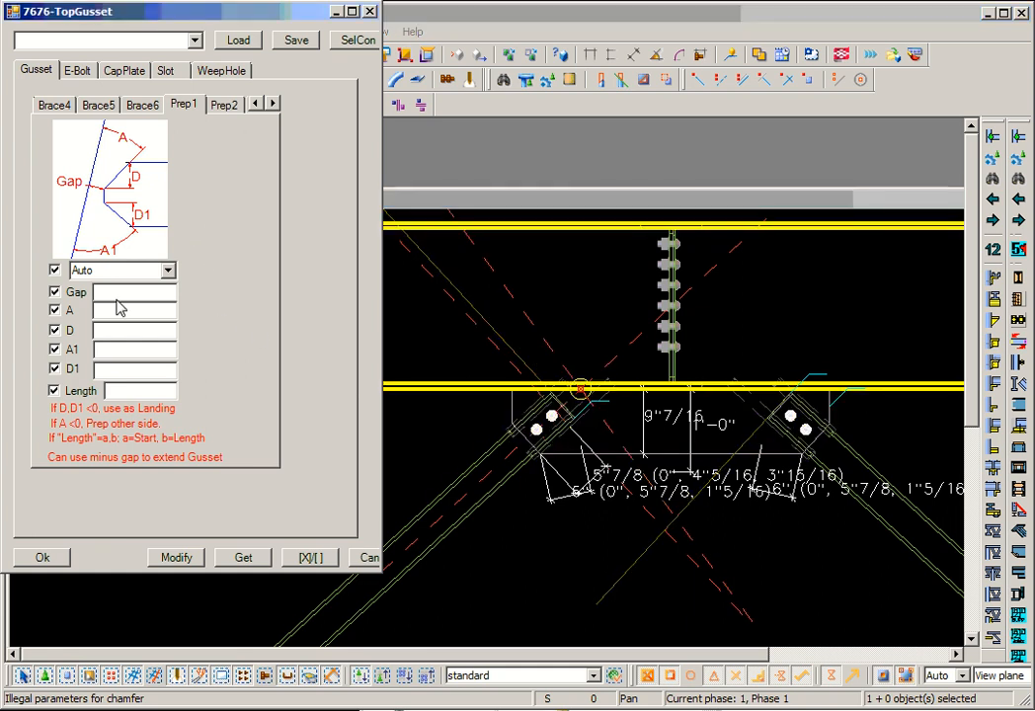
left_click(111, 312)
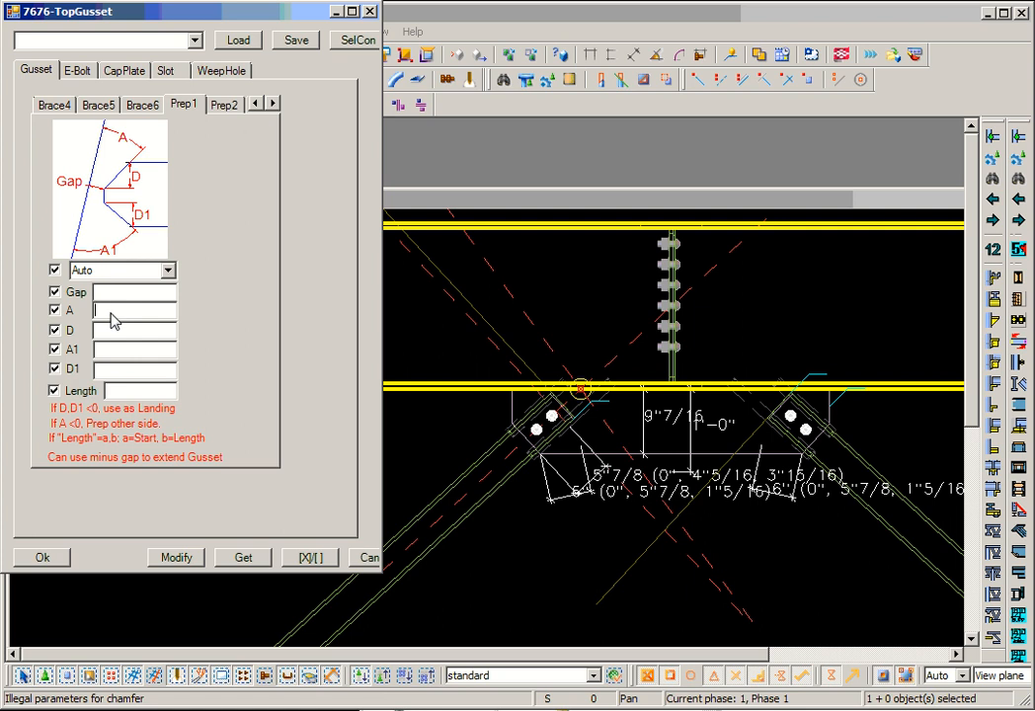
left_click(122, 296)
scroll(572, 430, "down", 2)
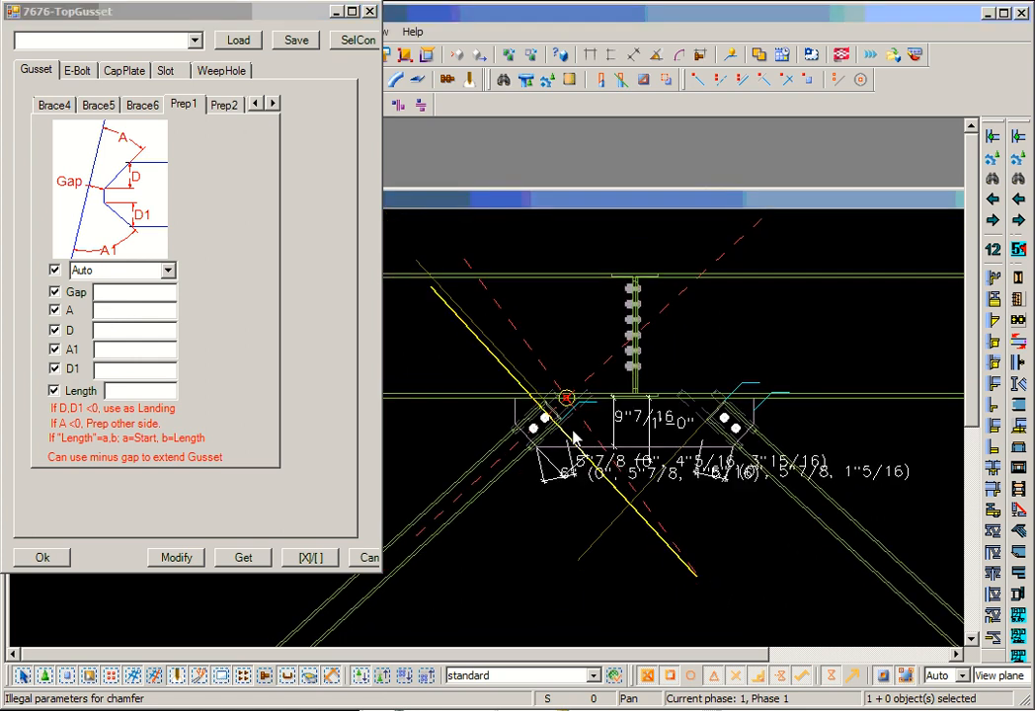
scroll(538, 425, "up", 2)
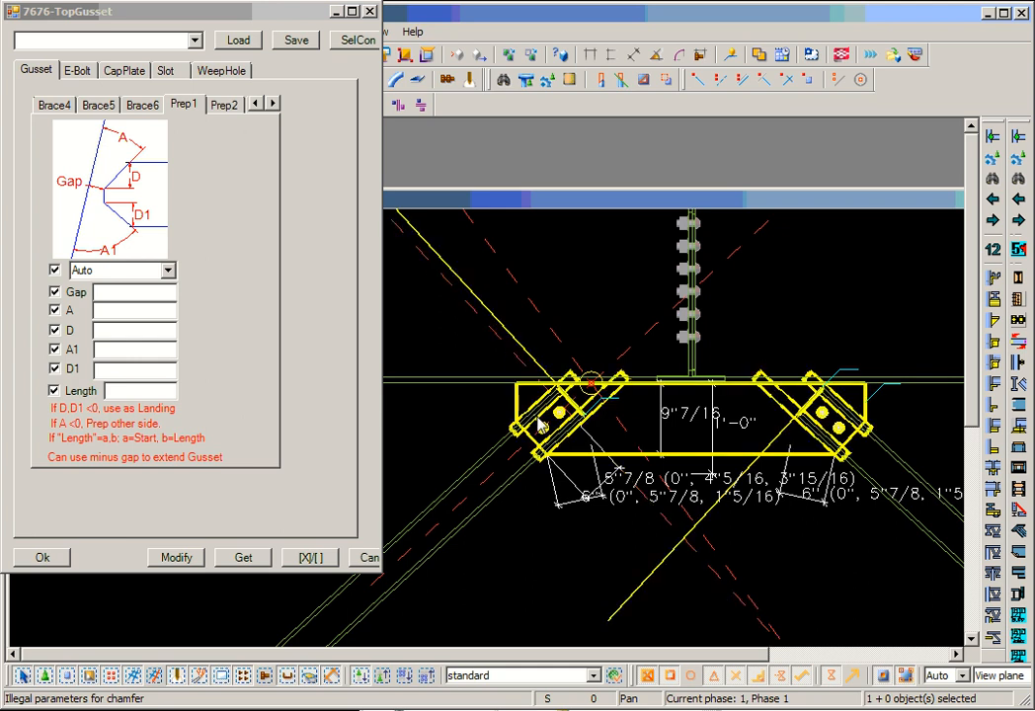
scroll(533, 419, "down", 1)
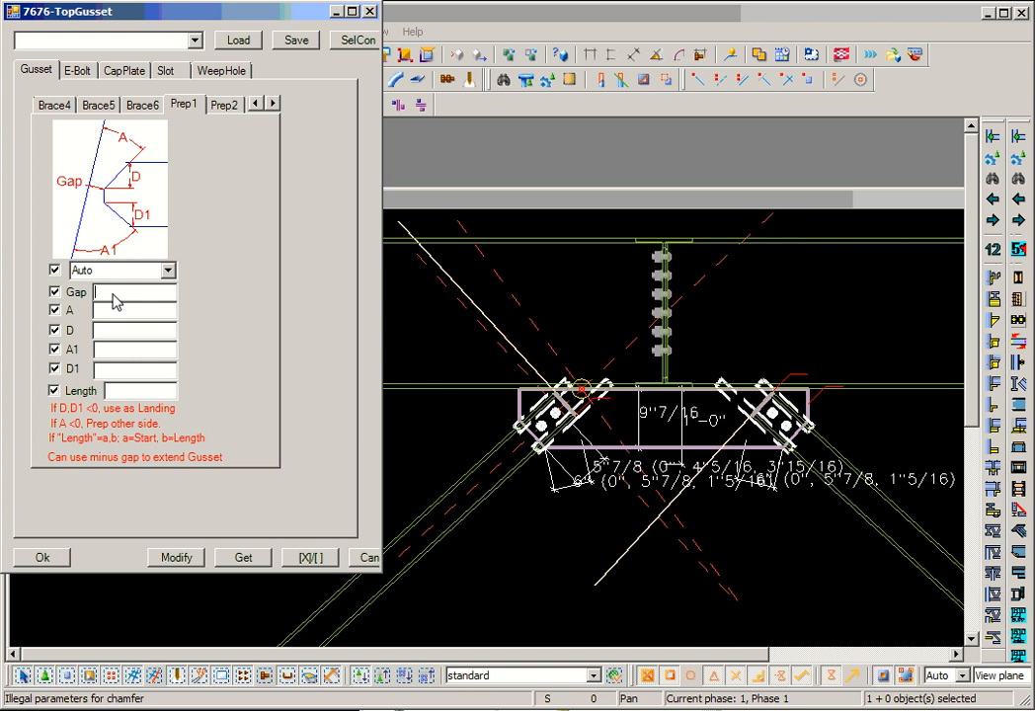
- Examine the Prep2 edge preparation settings against the corner gusset at the grid line 10 column
left_click(221, 107)
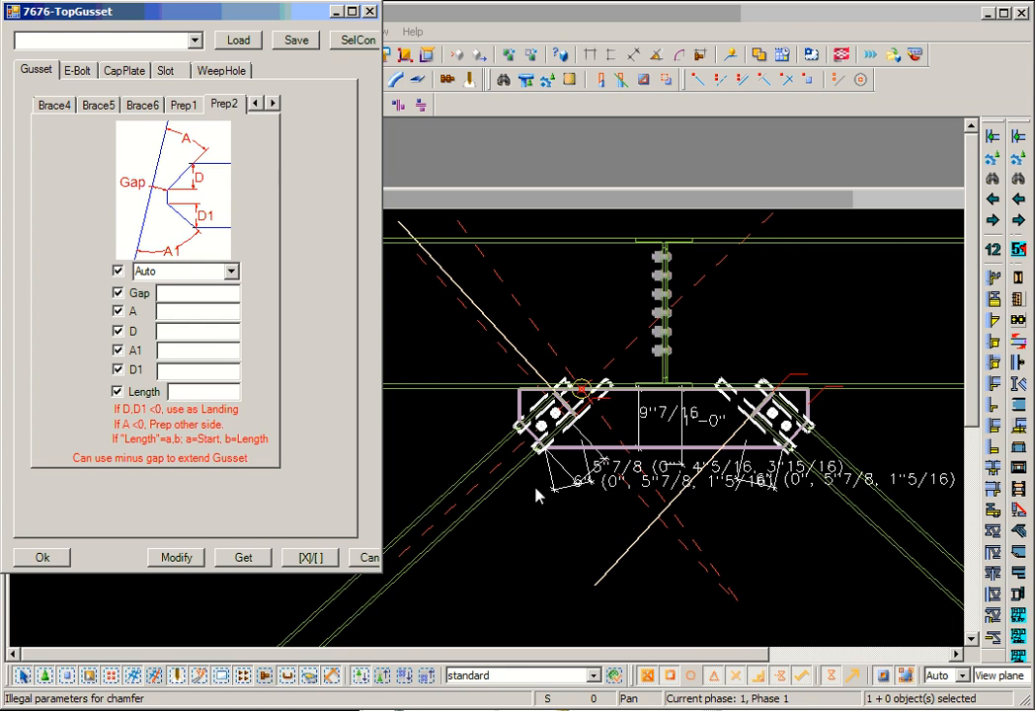
middle_click_drag(537, 491, 754, 368)
scroll(753, 368, "down", 5)
middle_click_drag(556, 595, 728, 381)
scroll(565, 477, "up", 6)
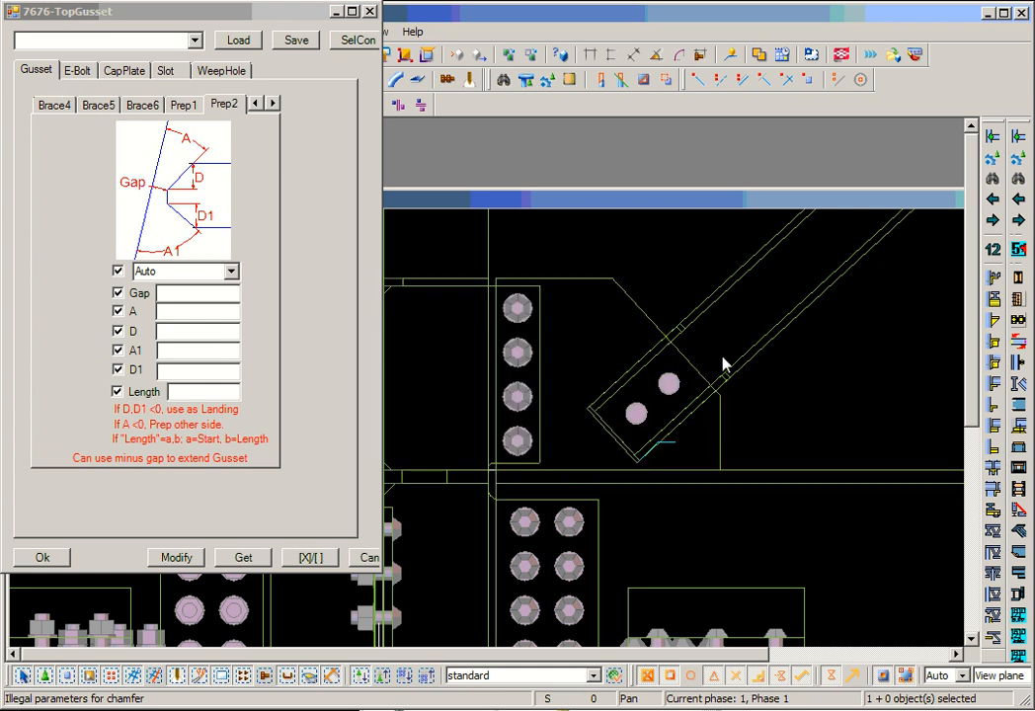
scroll(709, 375, "down", 2)
scroll(665, 341, "down", 2)
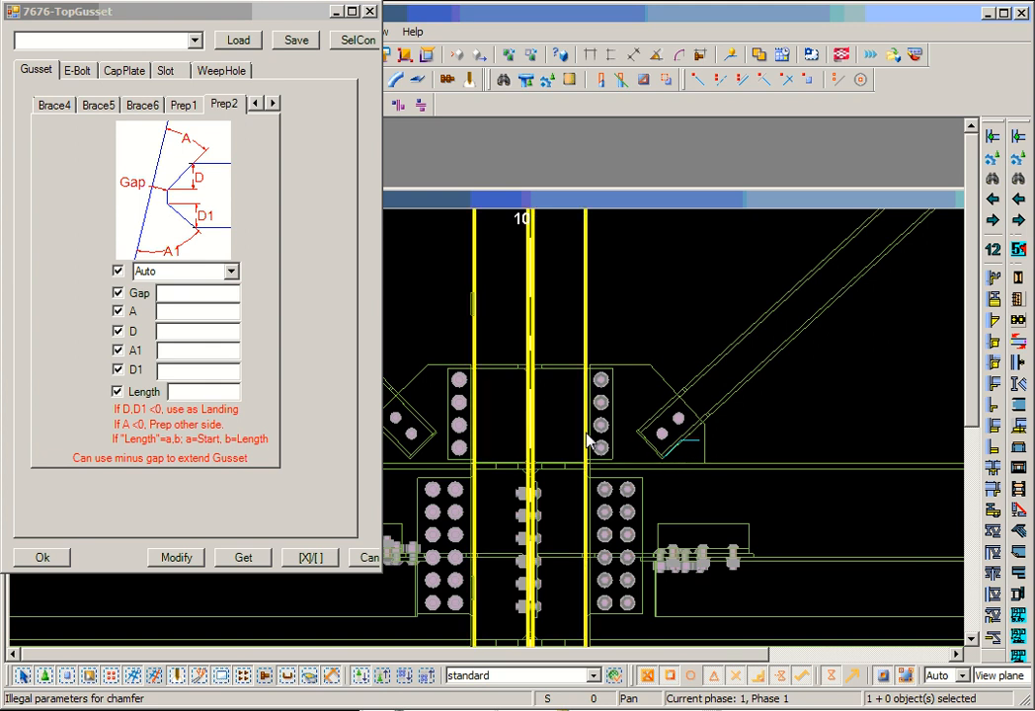
- Review the chamfer point settings, including ID and Type, against the corner gusset's outline
left_click(274, 104)
left_click(273, 104)
left_click(187, 106)
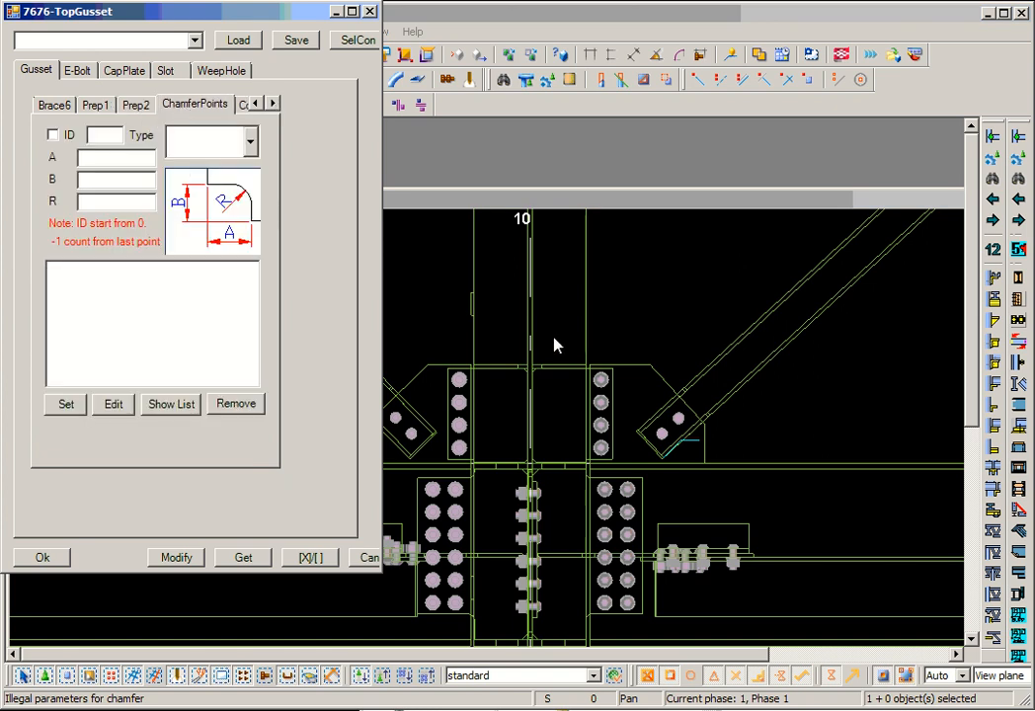
middle_click_drag(552, 344, 676, 358)
scroll(677, 359, "down", 2)
scroll(724, 392, "up", 4)
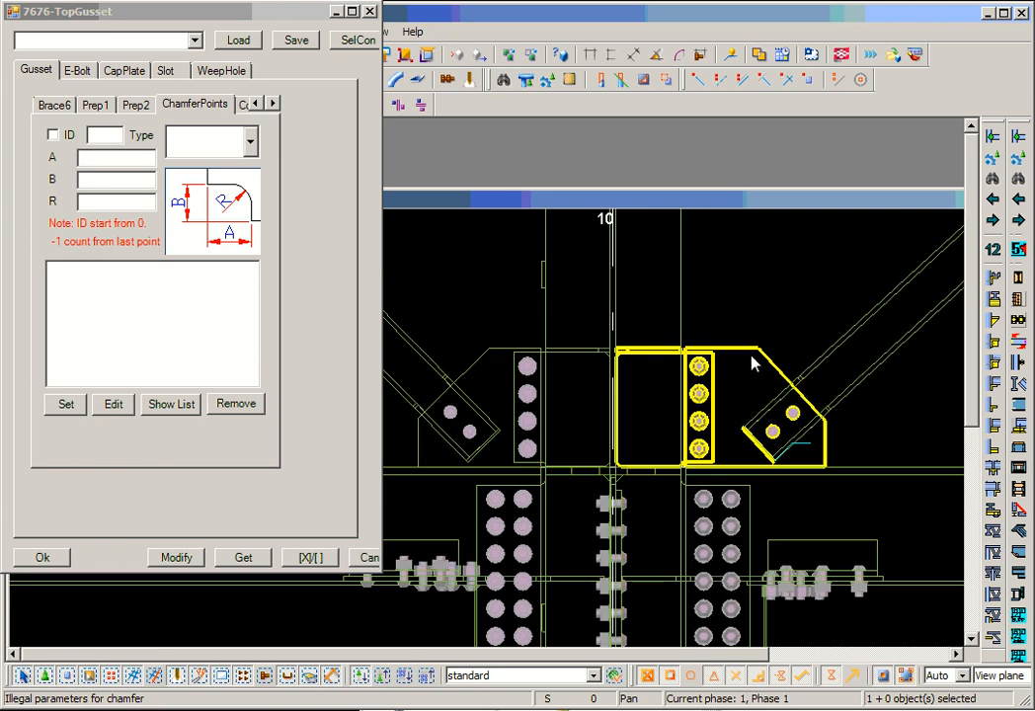
left_click(249, 145)
left_click(248, 144)
left_click(99, 141)
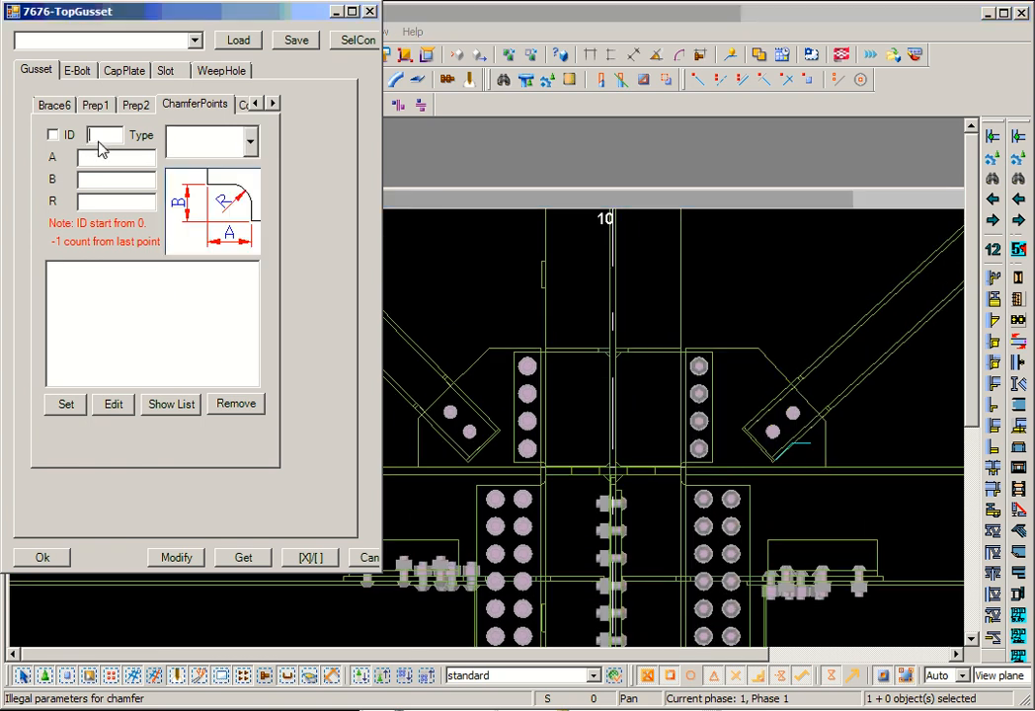
- Browse the inner corner cut types for the corner gusset, ending on the blank type
left_click(274, 104)
left_click(218, 111)
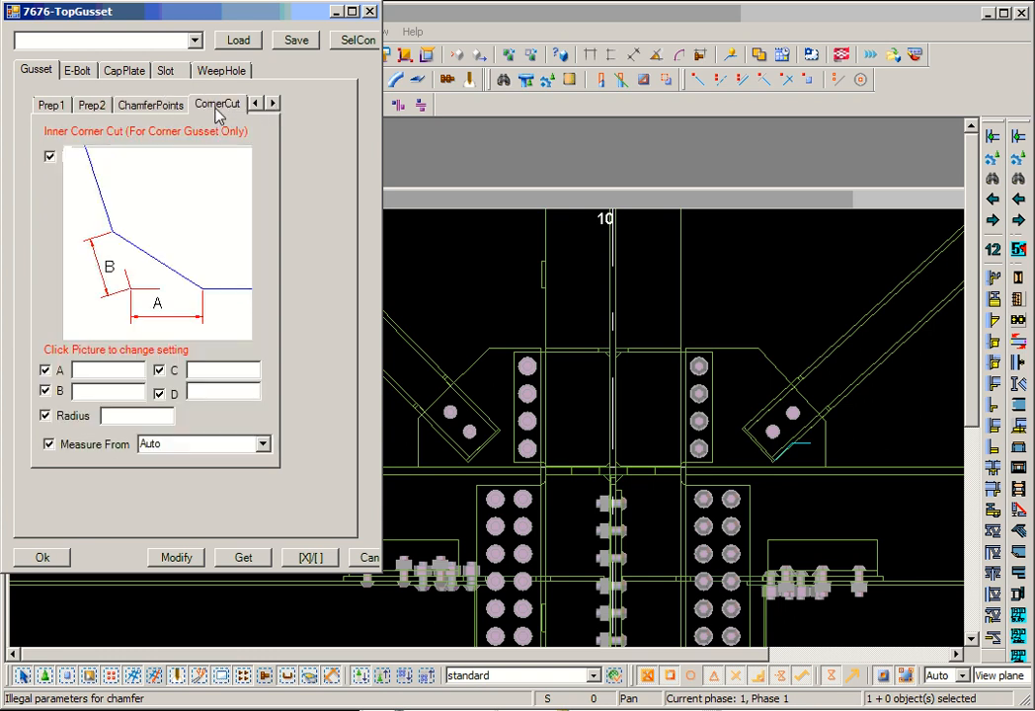
middle_click_drag(618, 367, 503, 355)
scroll(621, 436, "up", 4)
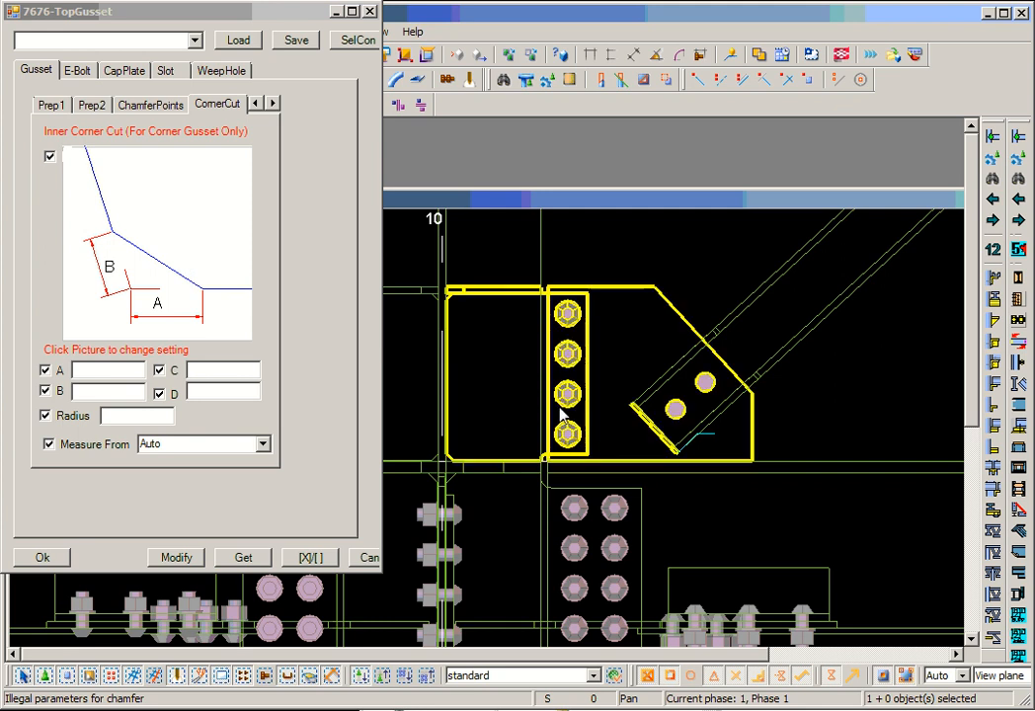
left_click(187, 265)
left_click(158, 277)
left_click(158, 276)
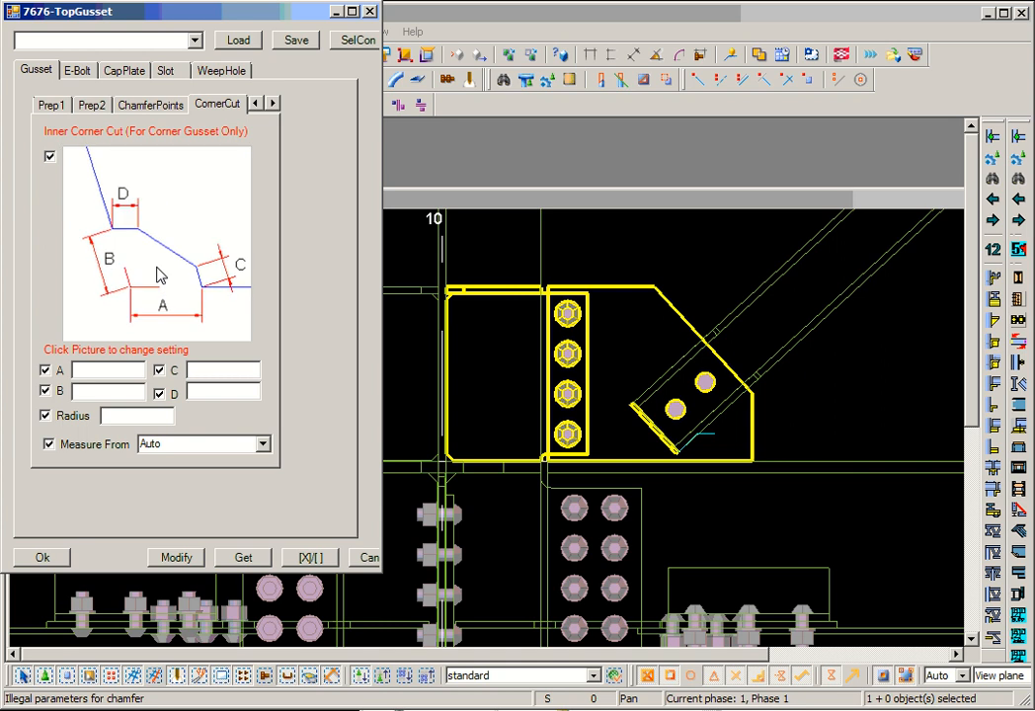
left_click(158, 277)
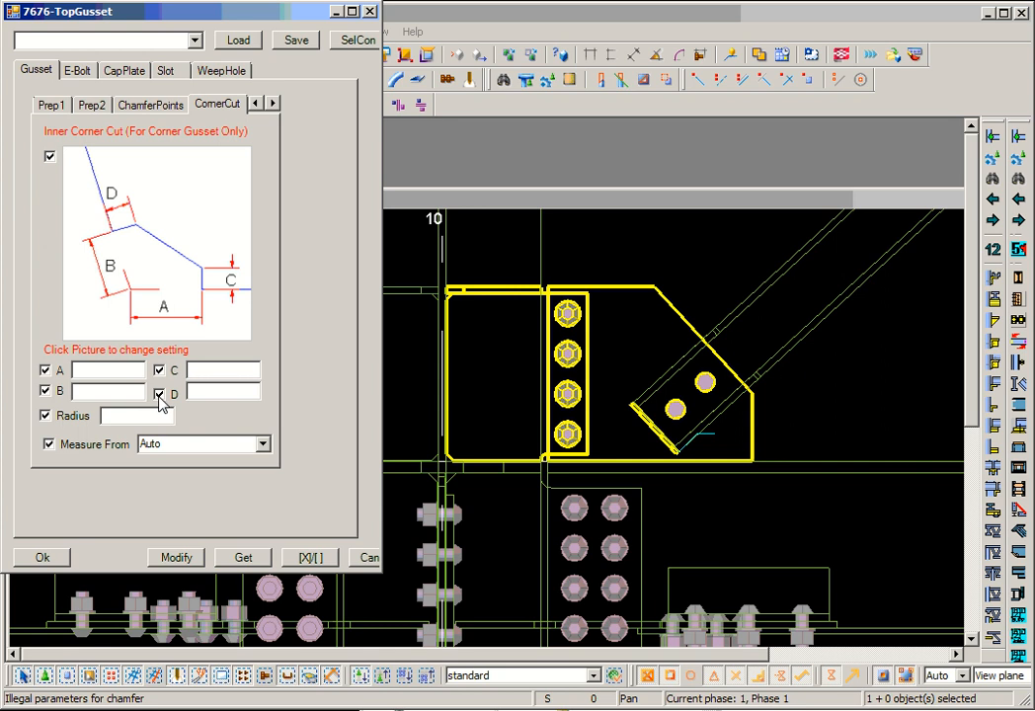
left_click(178, 280)
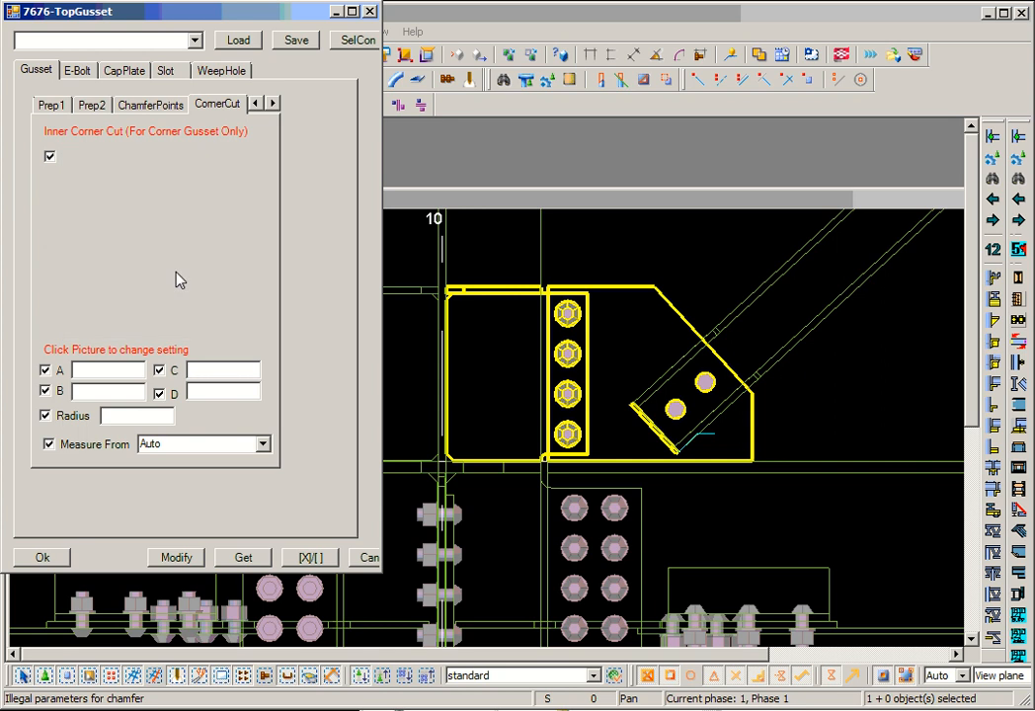
left_click(179, 280)
left_click(179, 279)
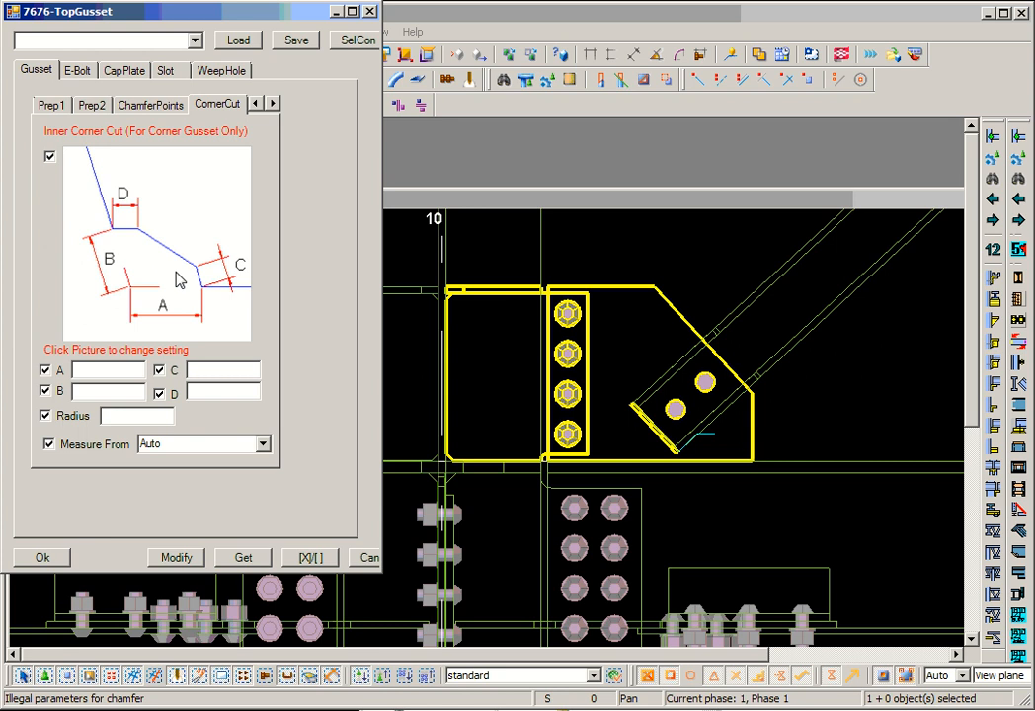
left_click(179, 279)
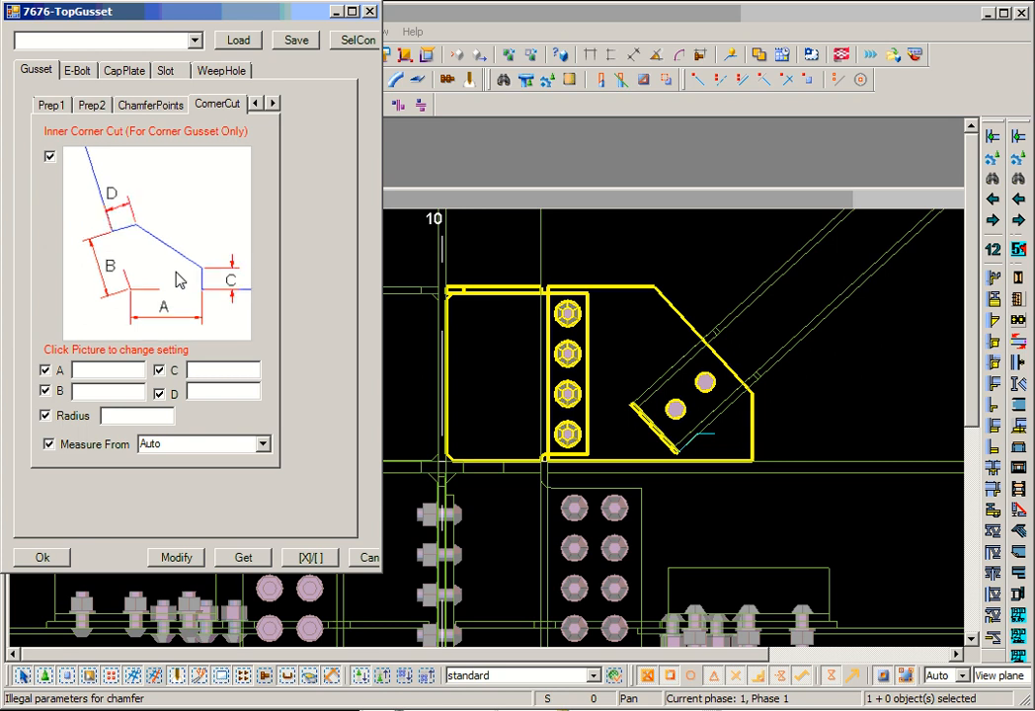
left_click(179, 280)
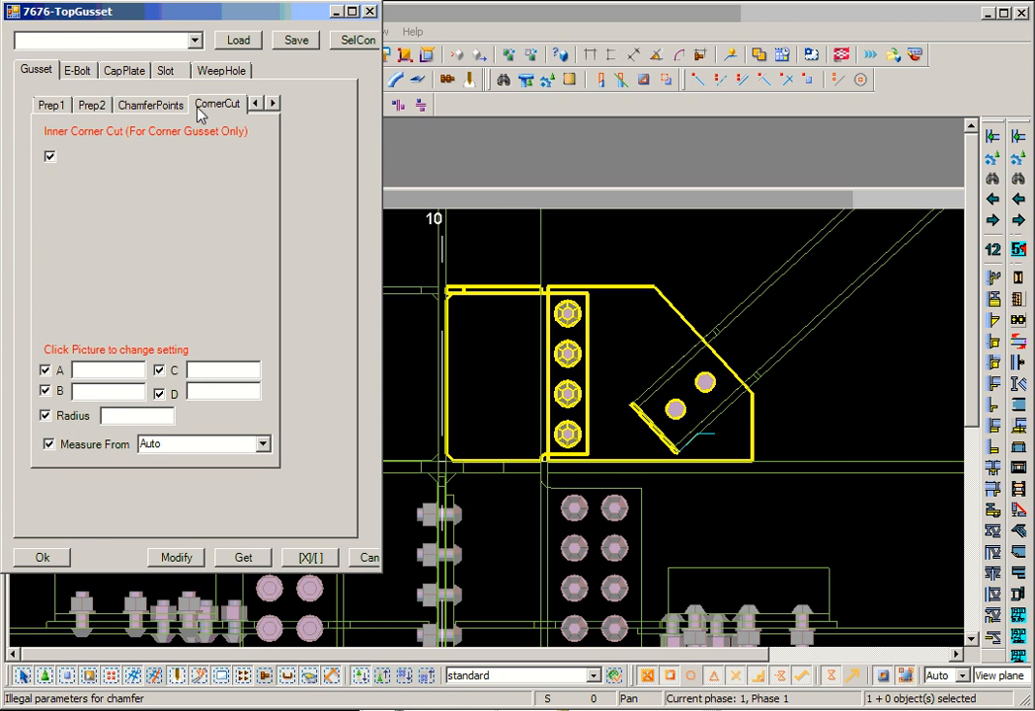
- Open the notes that explain the gusset options
left_click(273, 102)
left_click(220, 105)
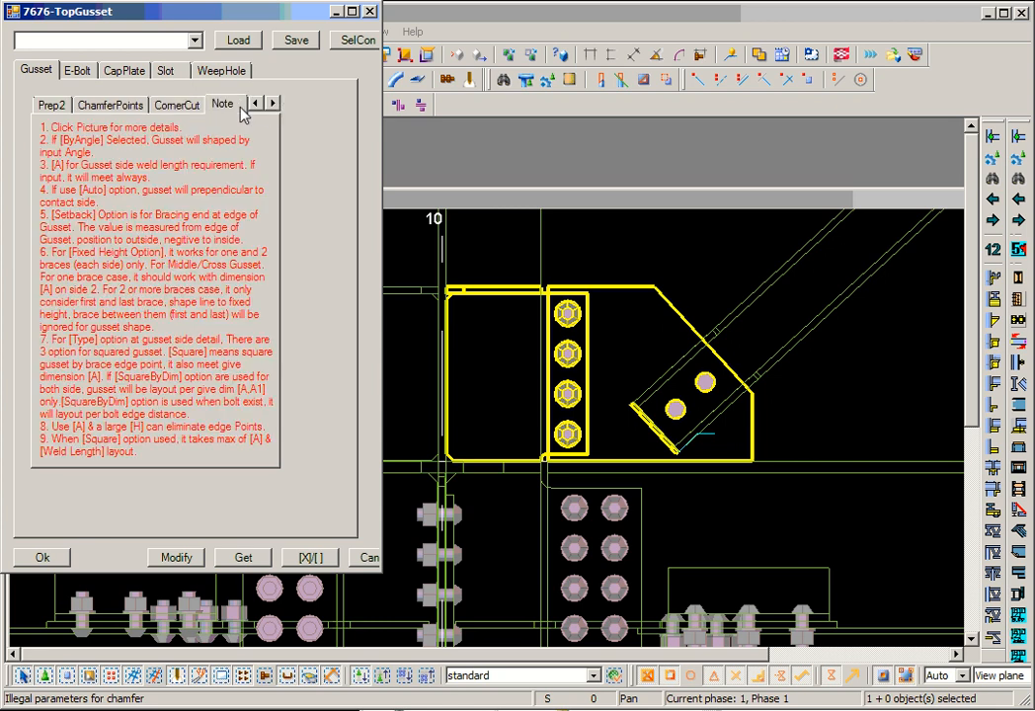